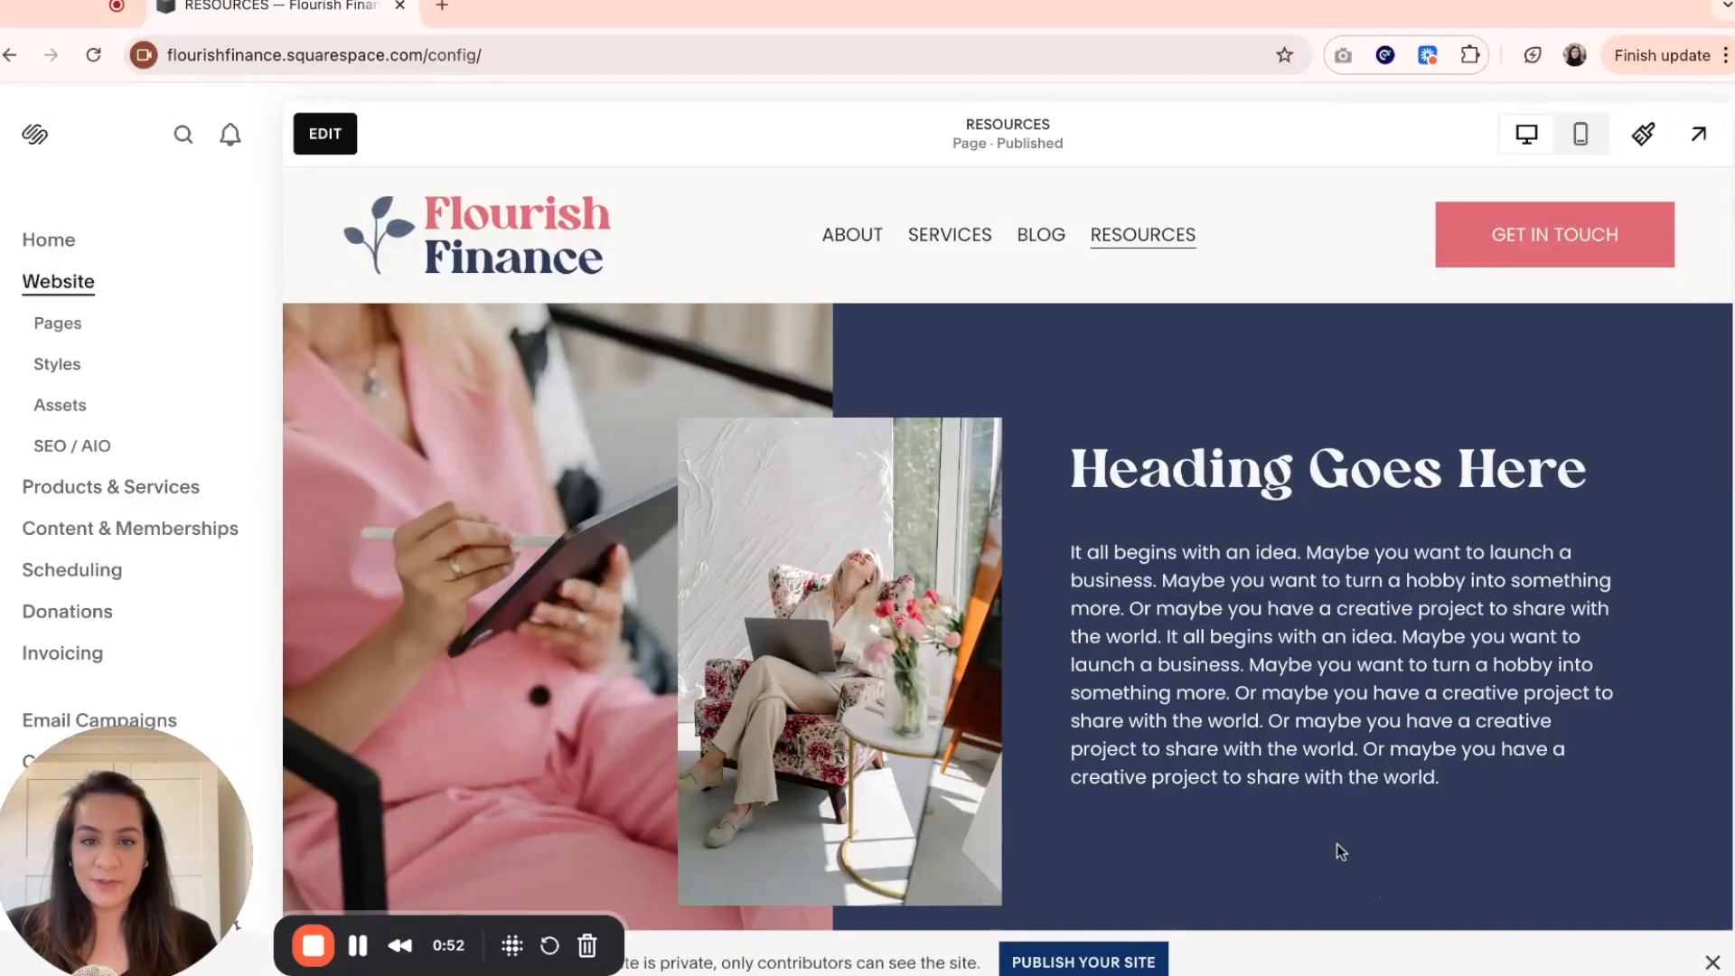
Open the RESOURCES page for editing and add a button block directly below the body paragraph in the first section.
click(334, 143)
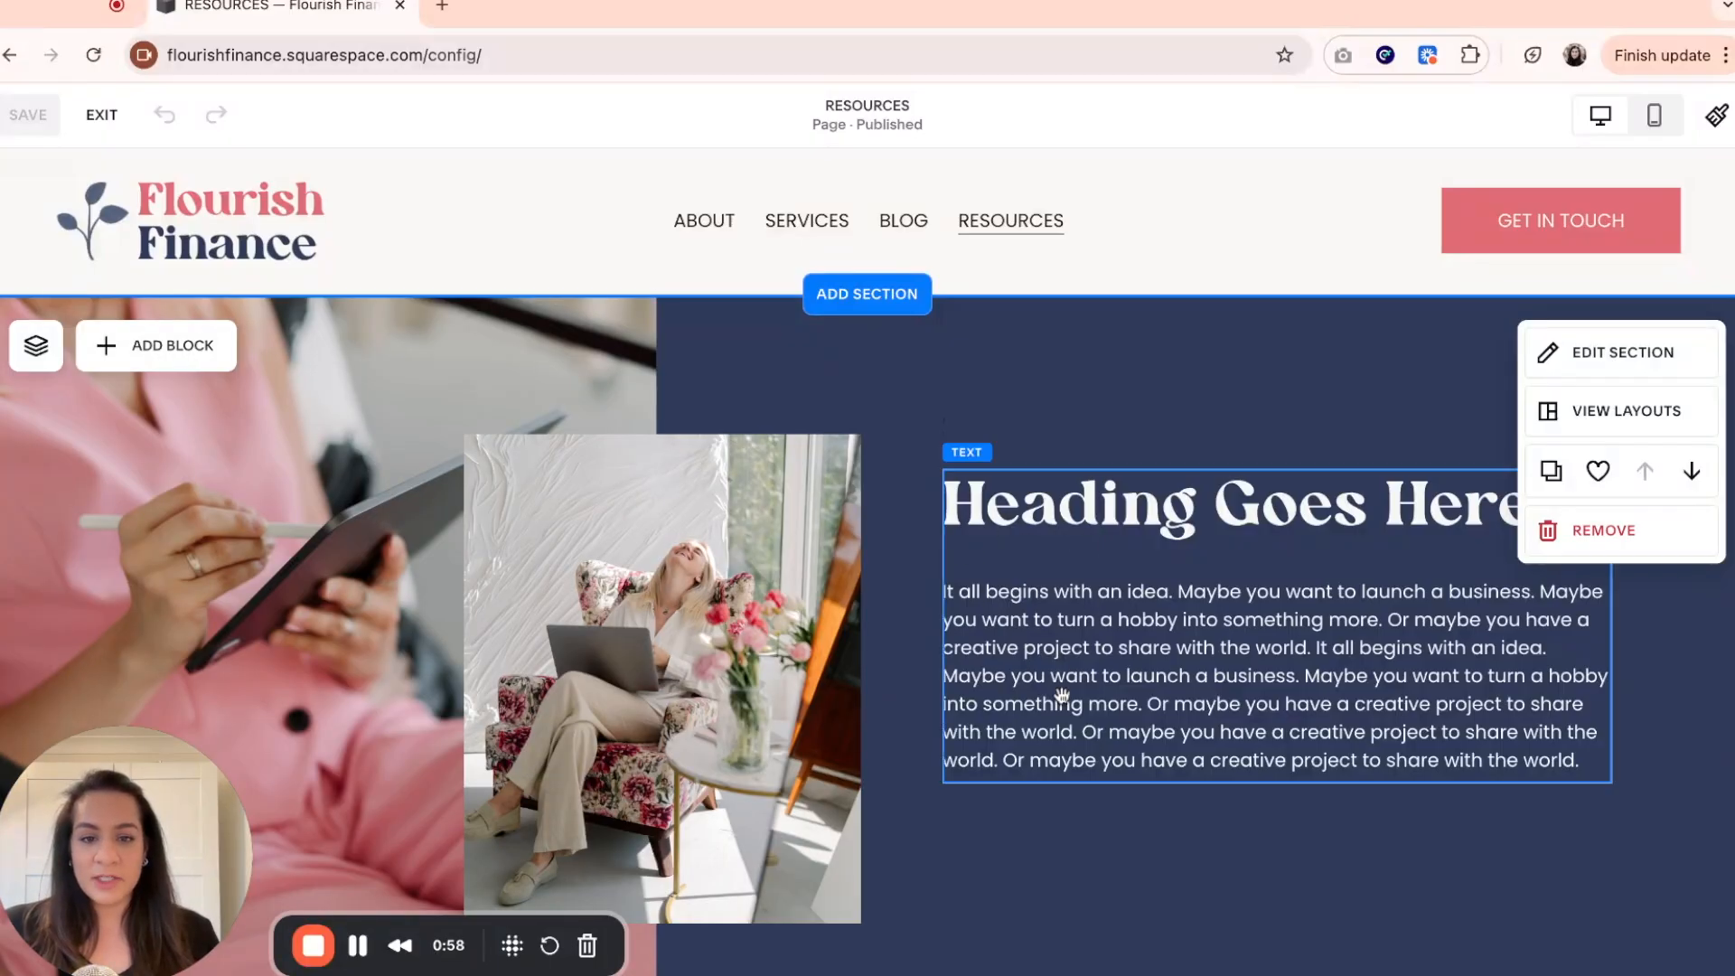
click(150, 362)
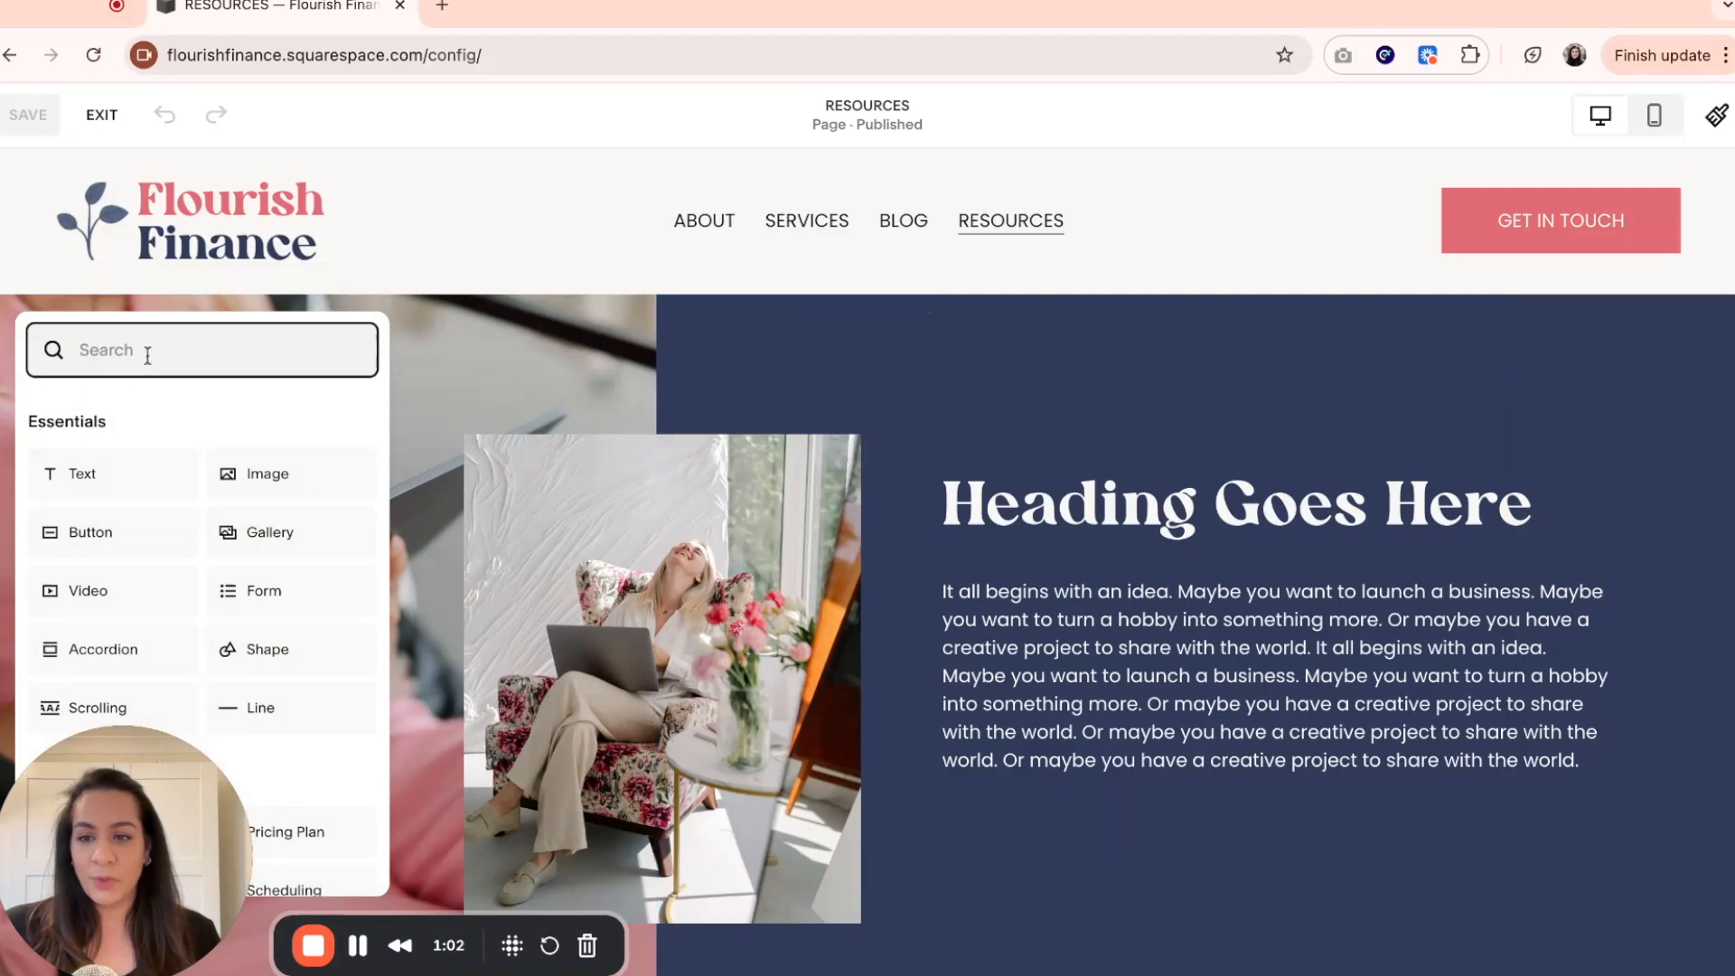
click(109, 546)
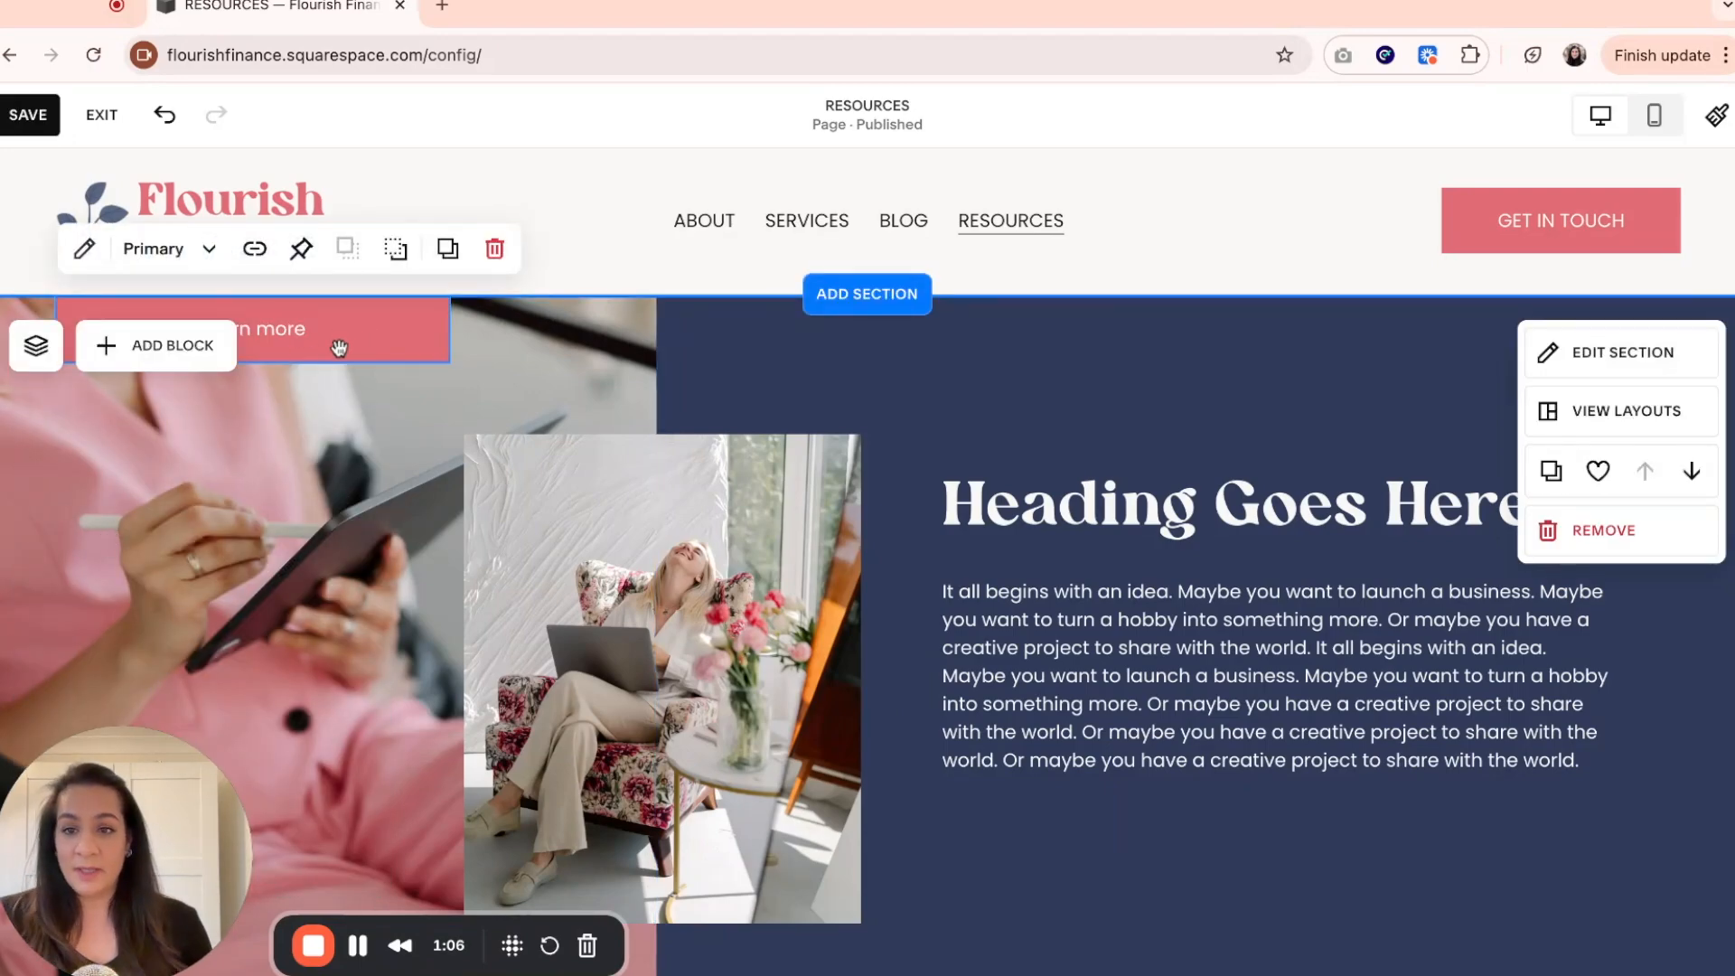
drag(331, 336, 1240, 859)
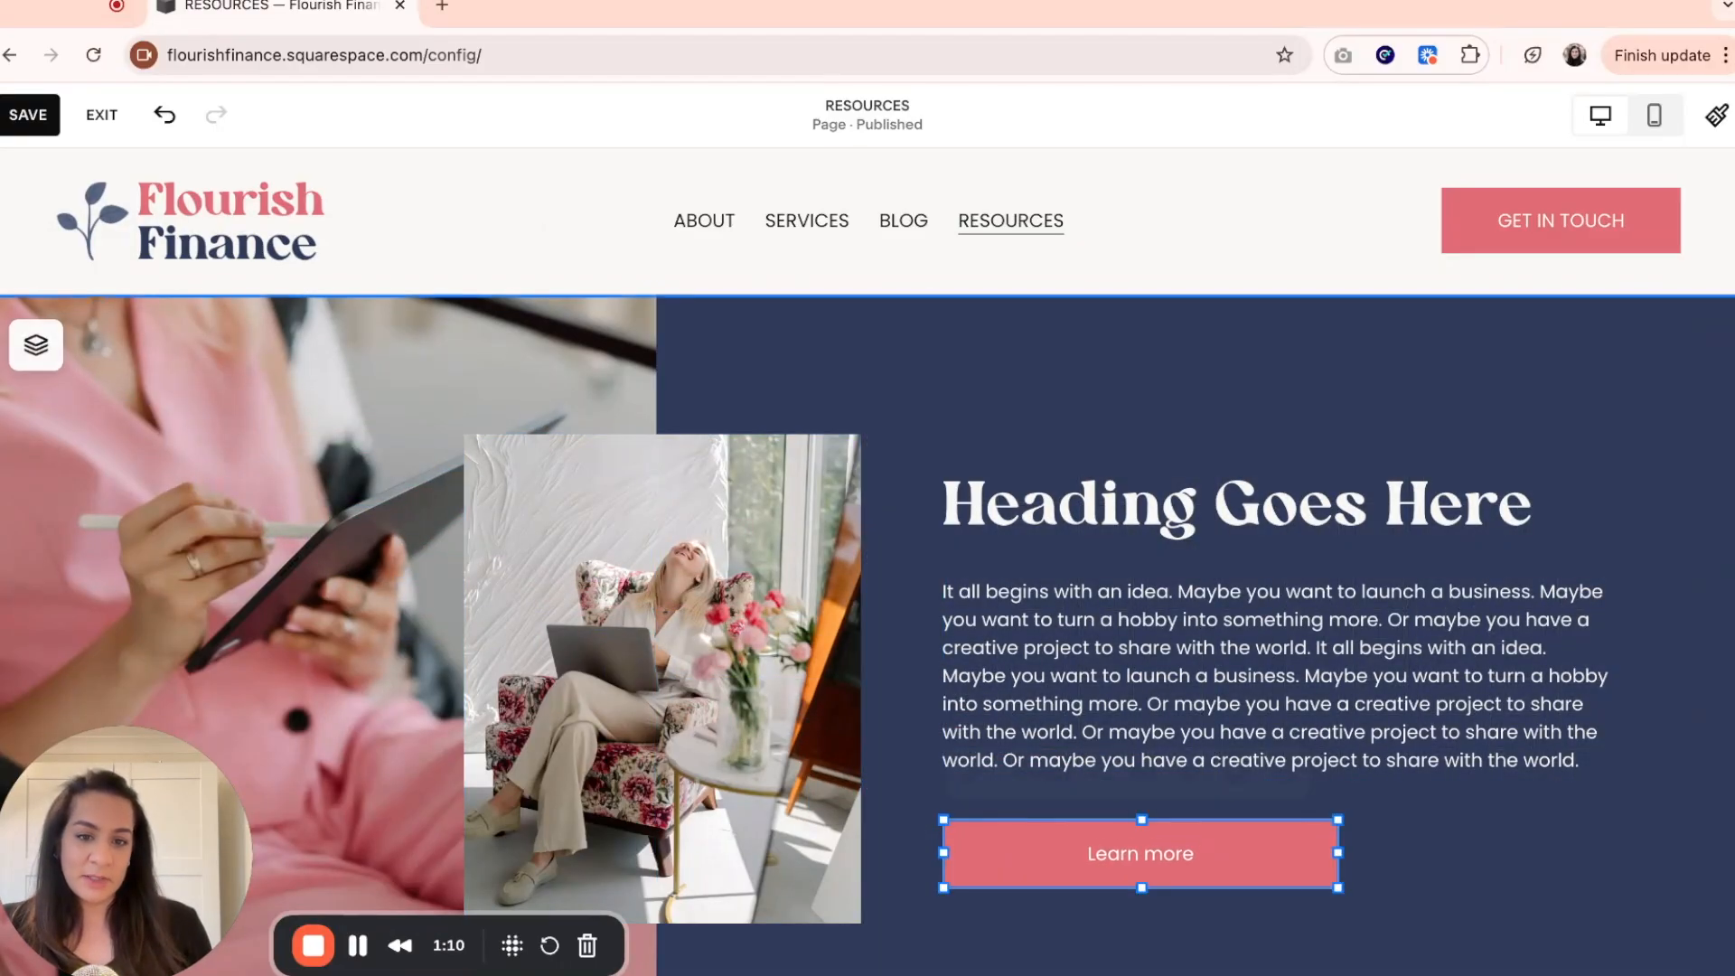
scroll(1359, 815, down, 3)
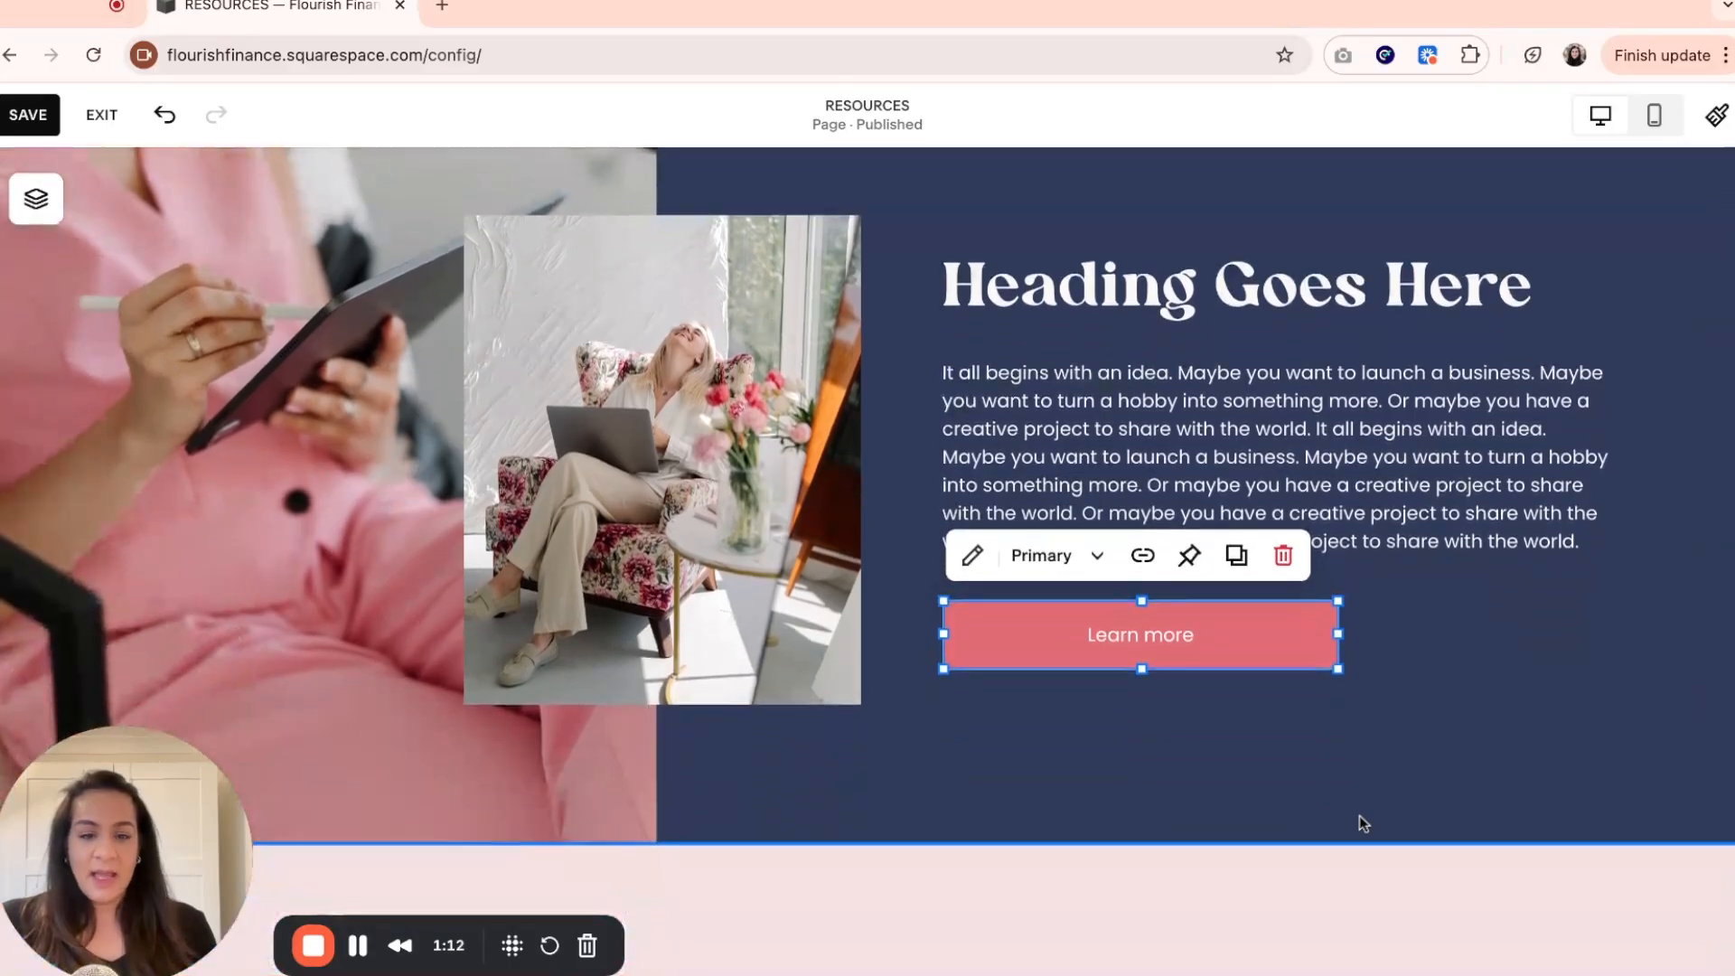
scroll(1359, 815, up, 1)
click(1218, 829)
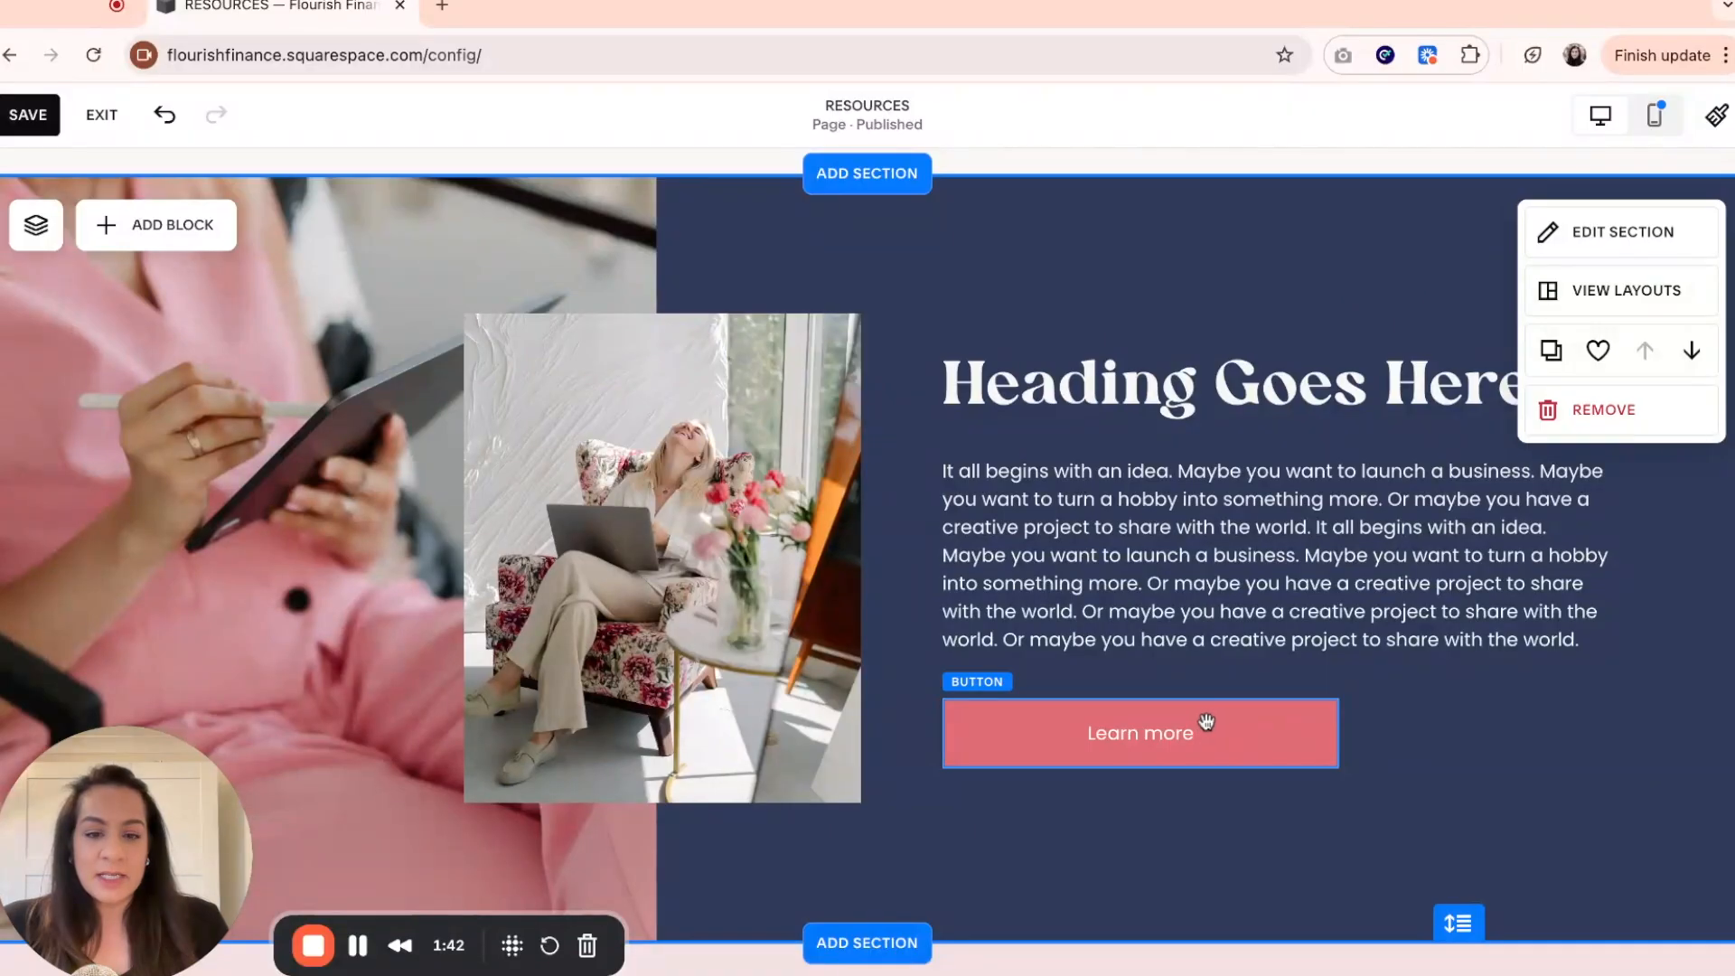
Change the new button's text to "GET IN TOUCH".
click(1263, 746)
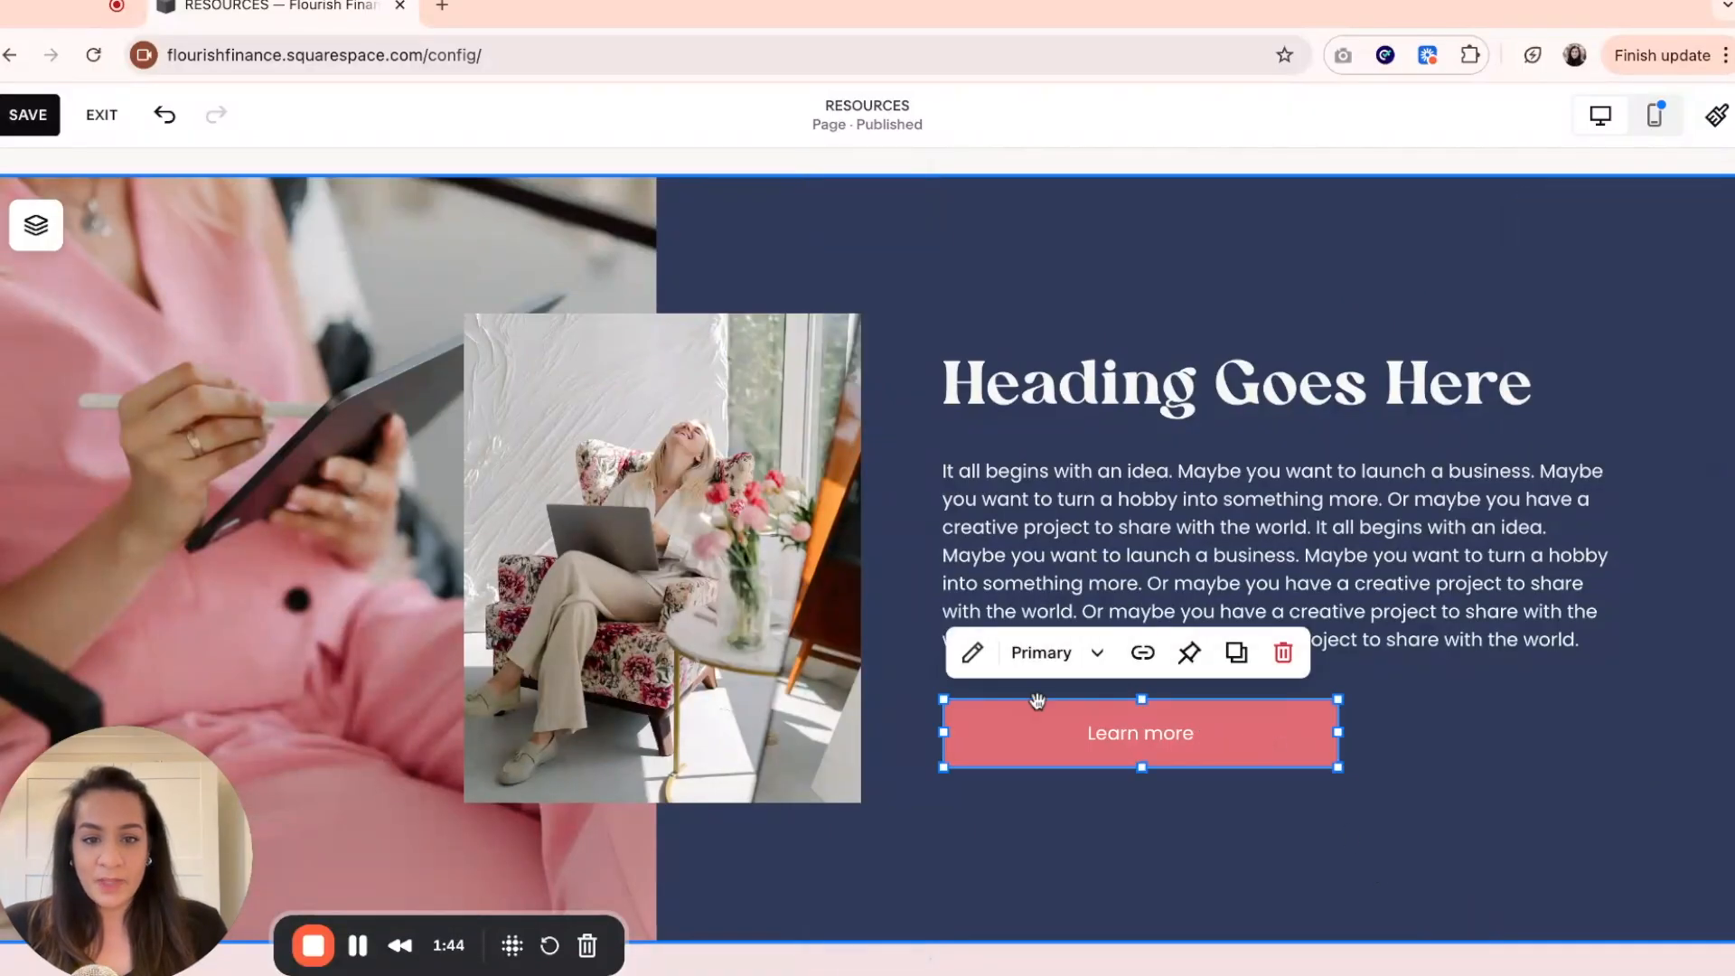
click(972, 652)
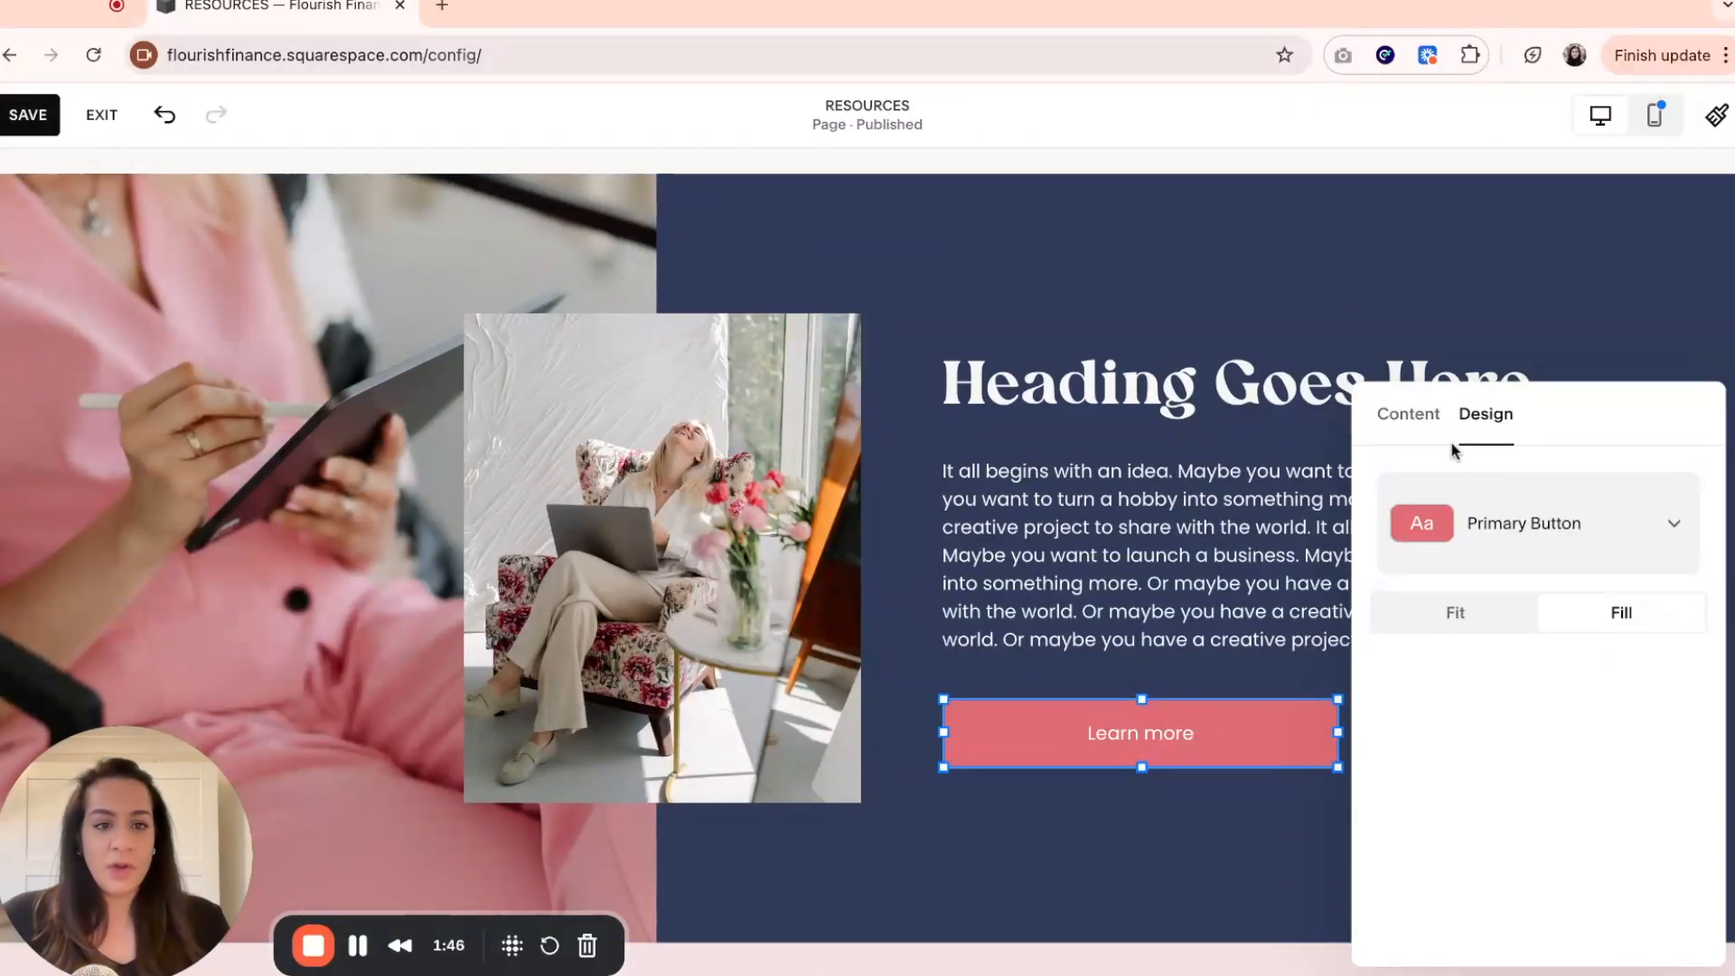
click(1408, 420)
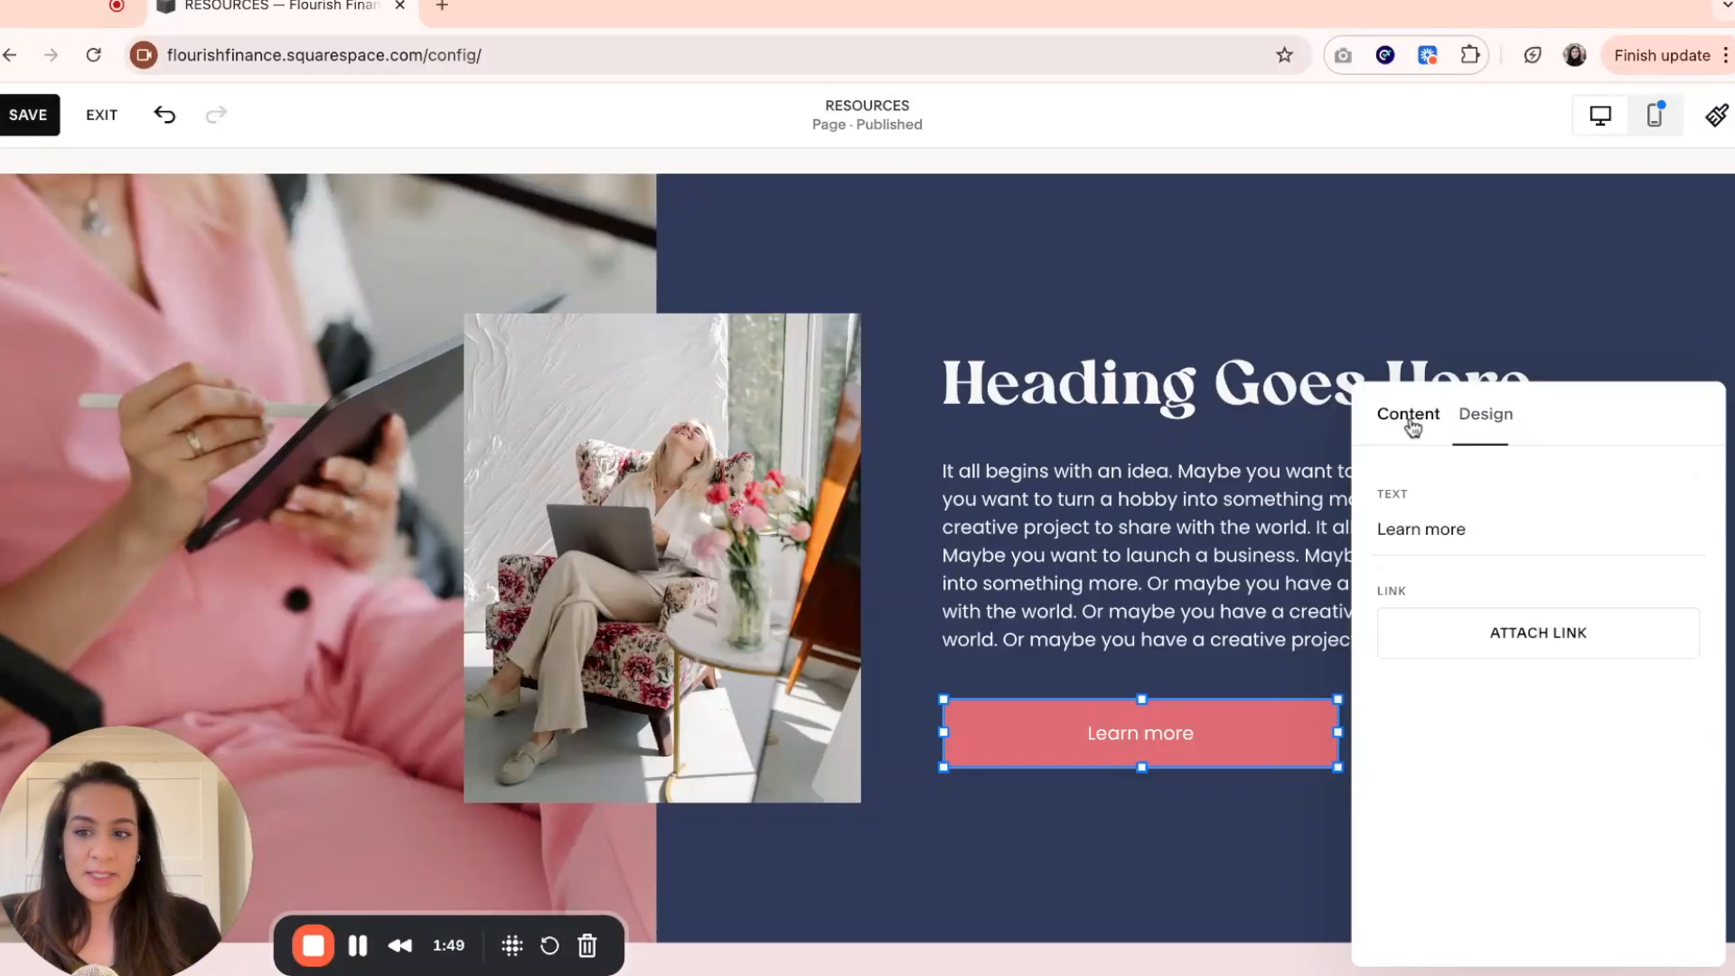
click(1502, 529)
key(ctrl+a)
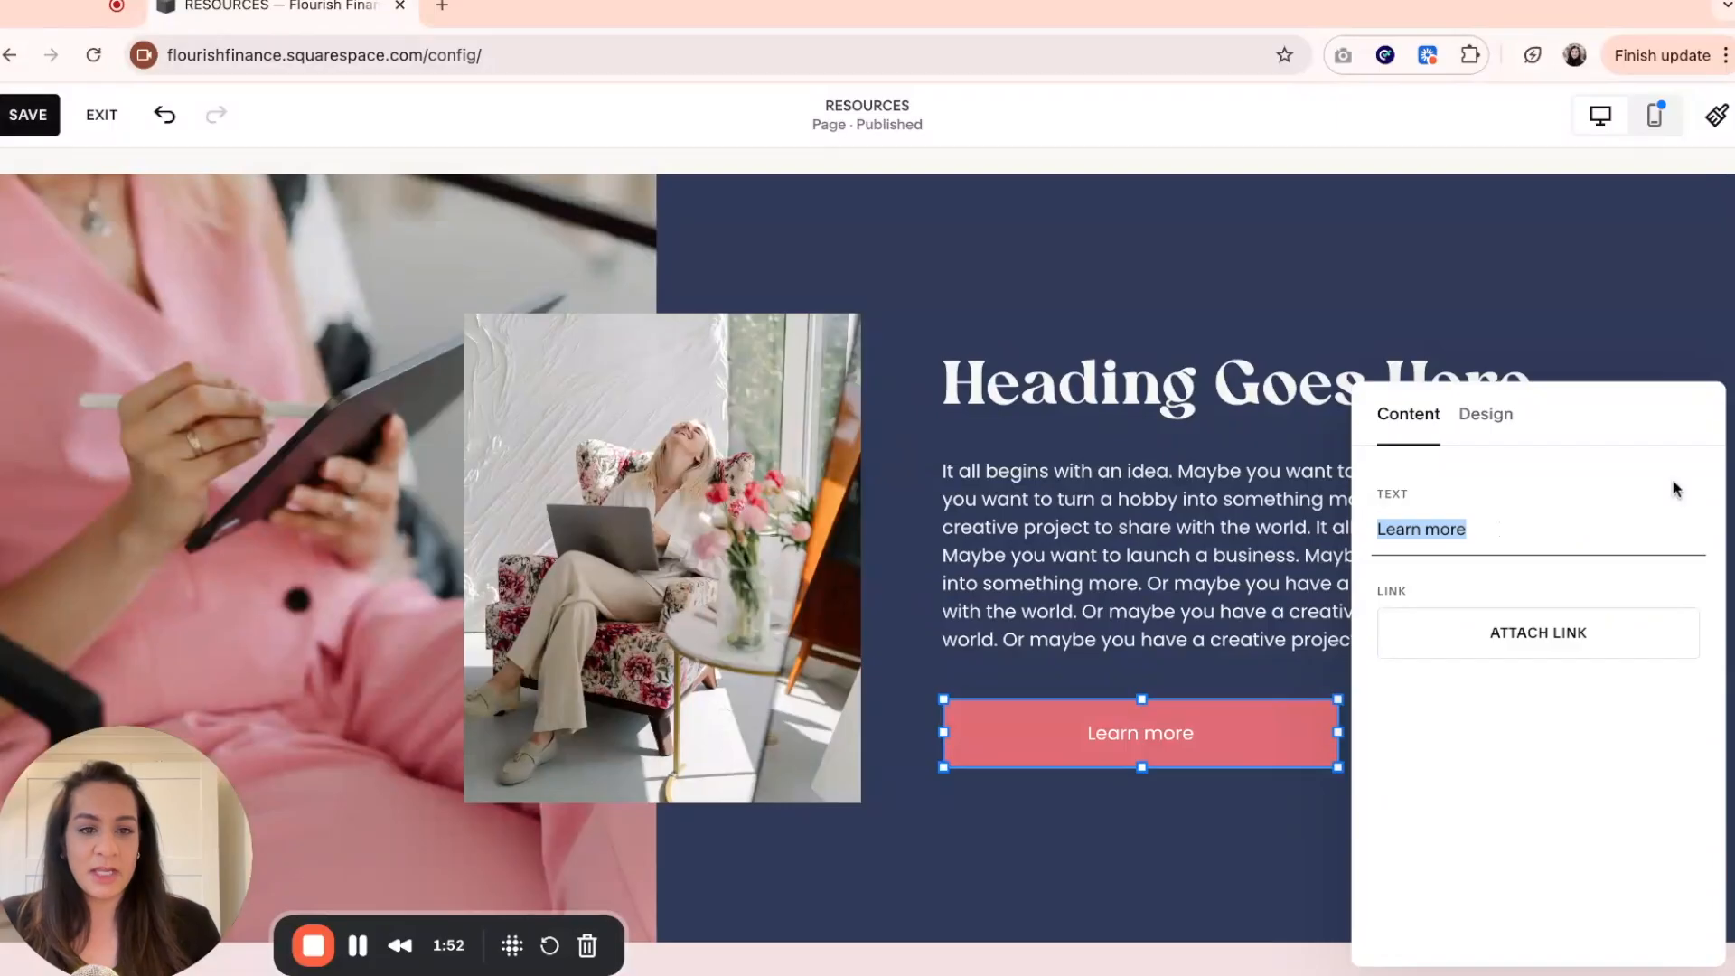
text(GET)
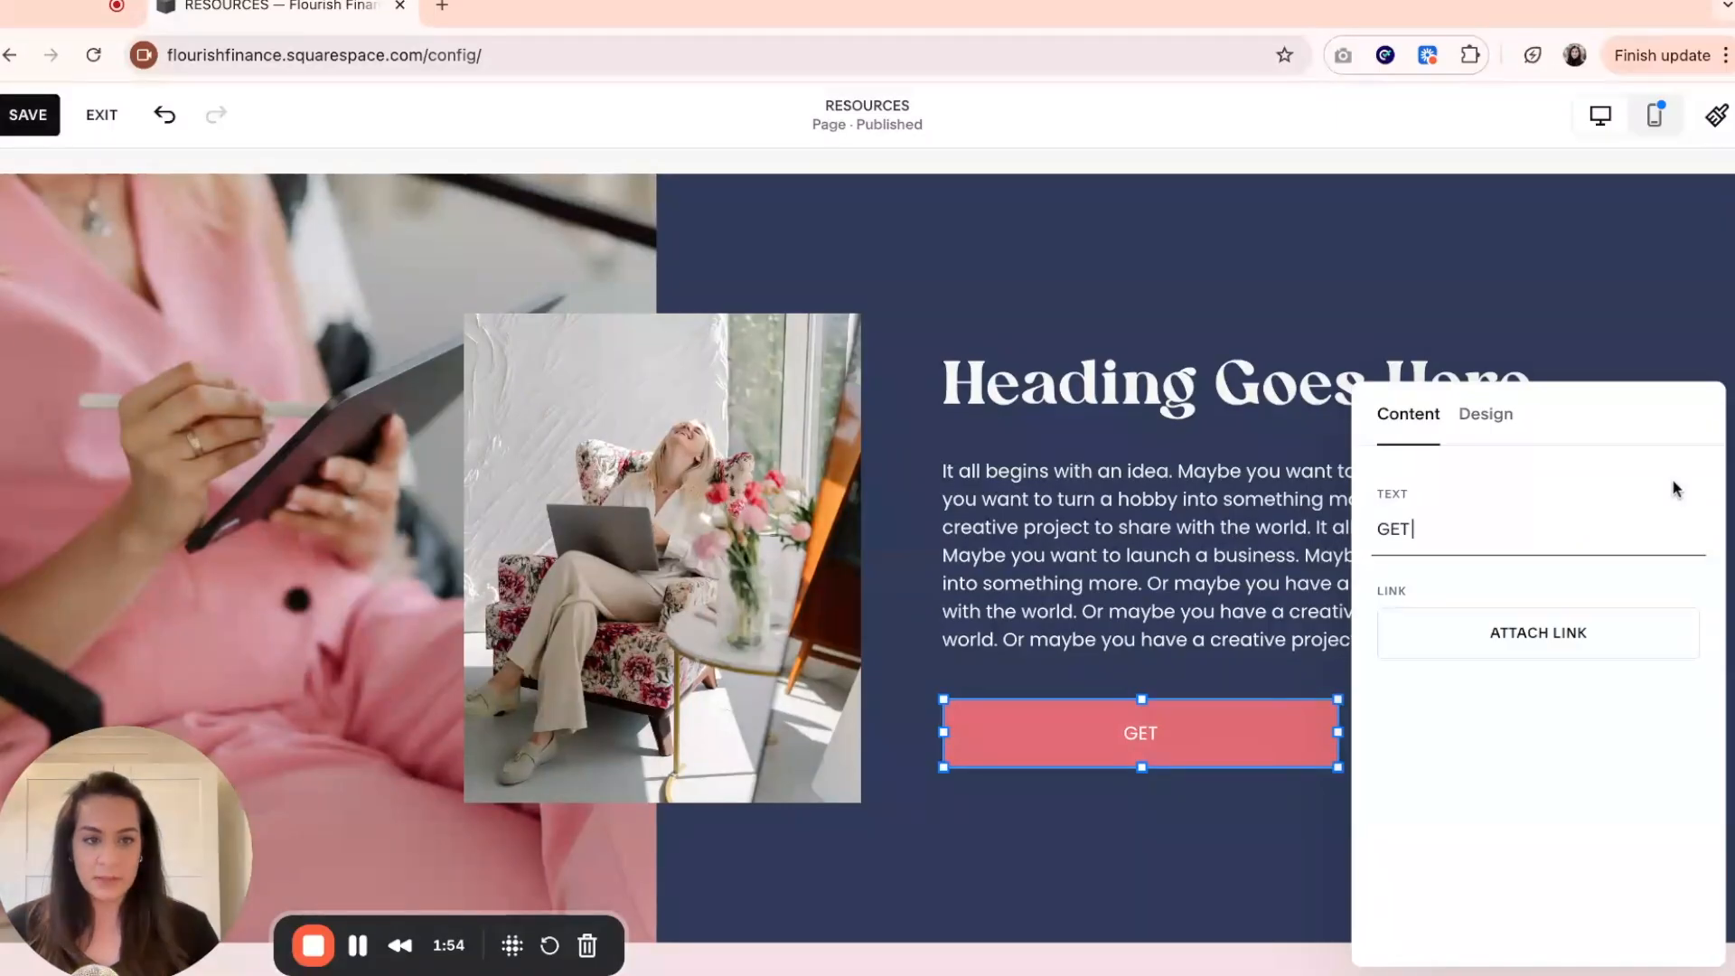
text( IN TOUCH)
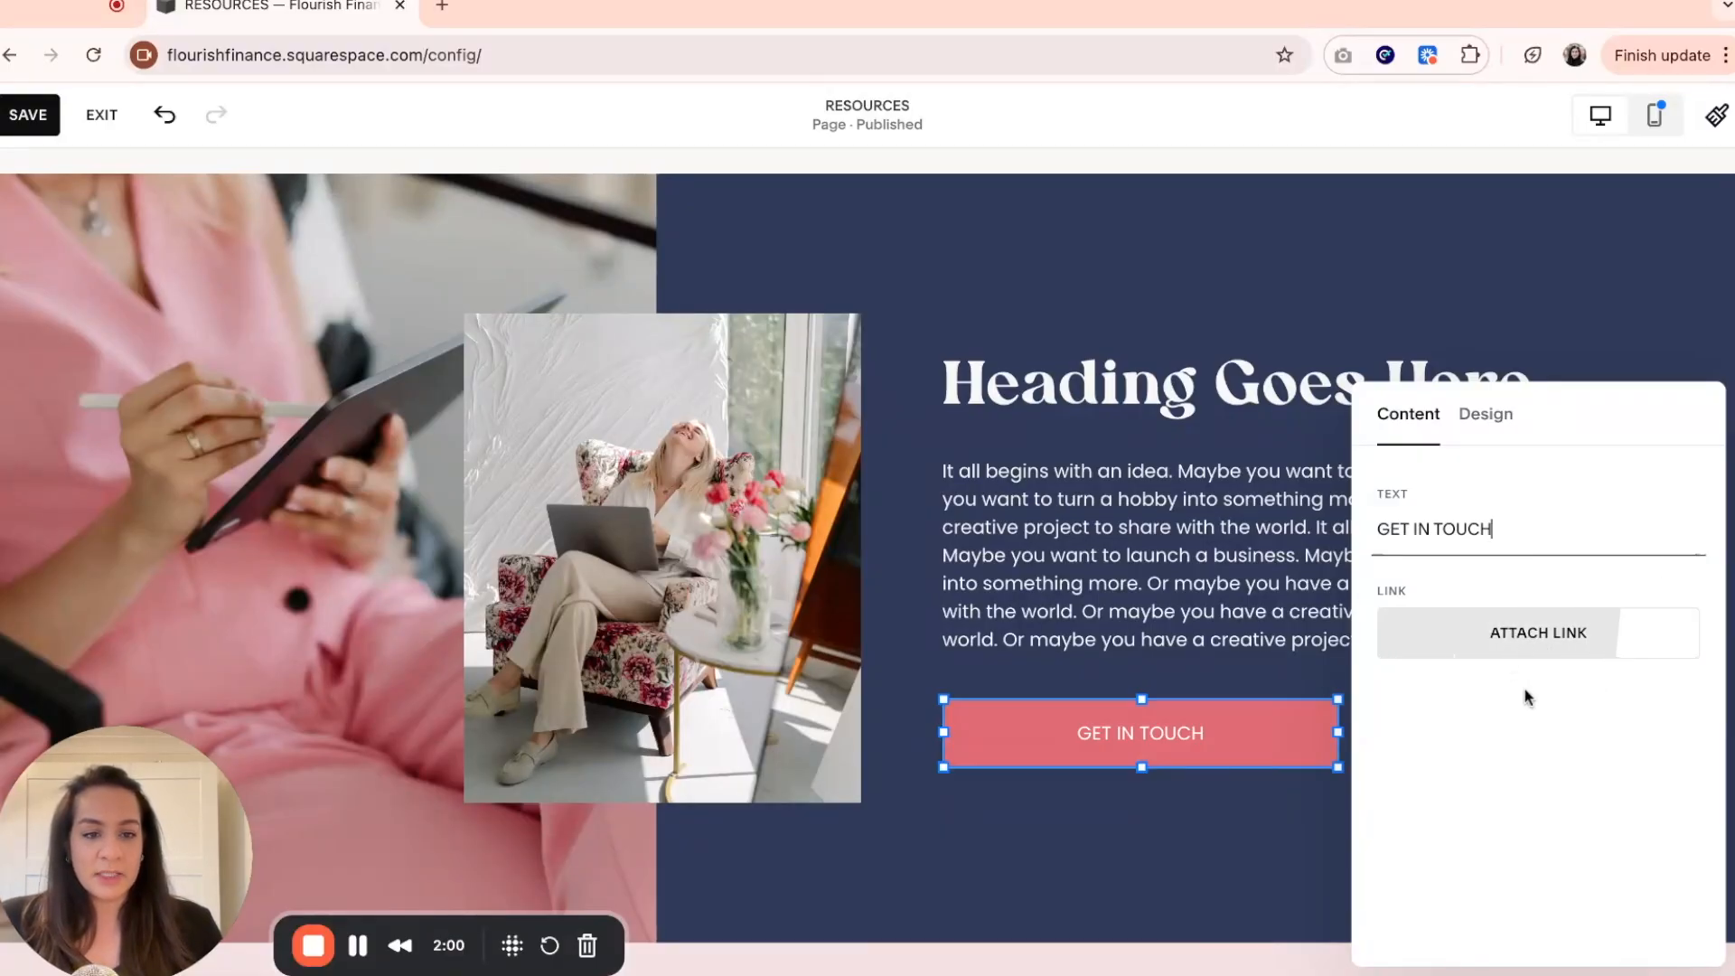
Link the GET IN TOUCH button below the paragraph to the CONTACT page (/contact) and close its settings.
click(1514, 651)
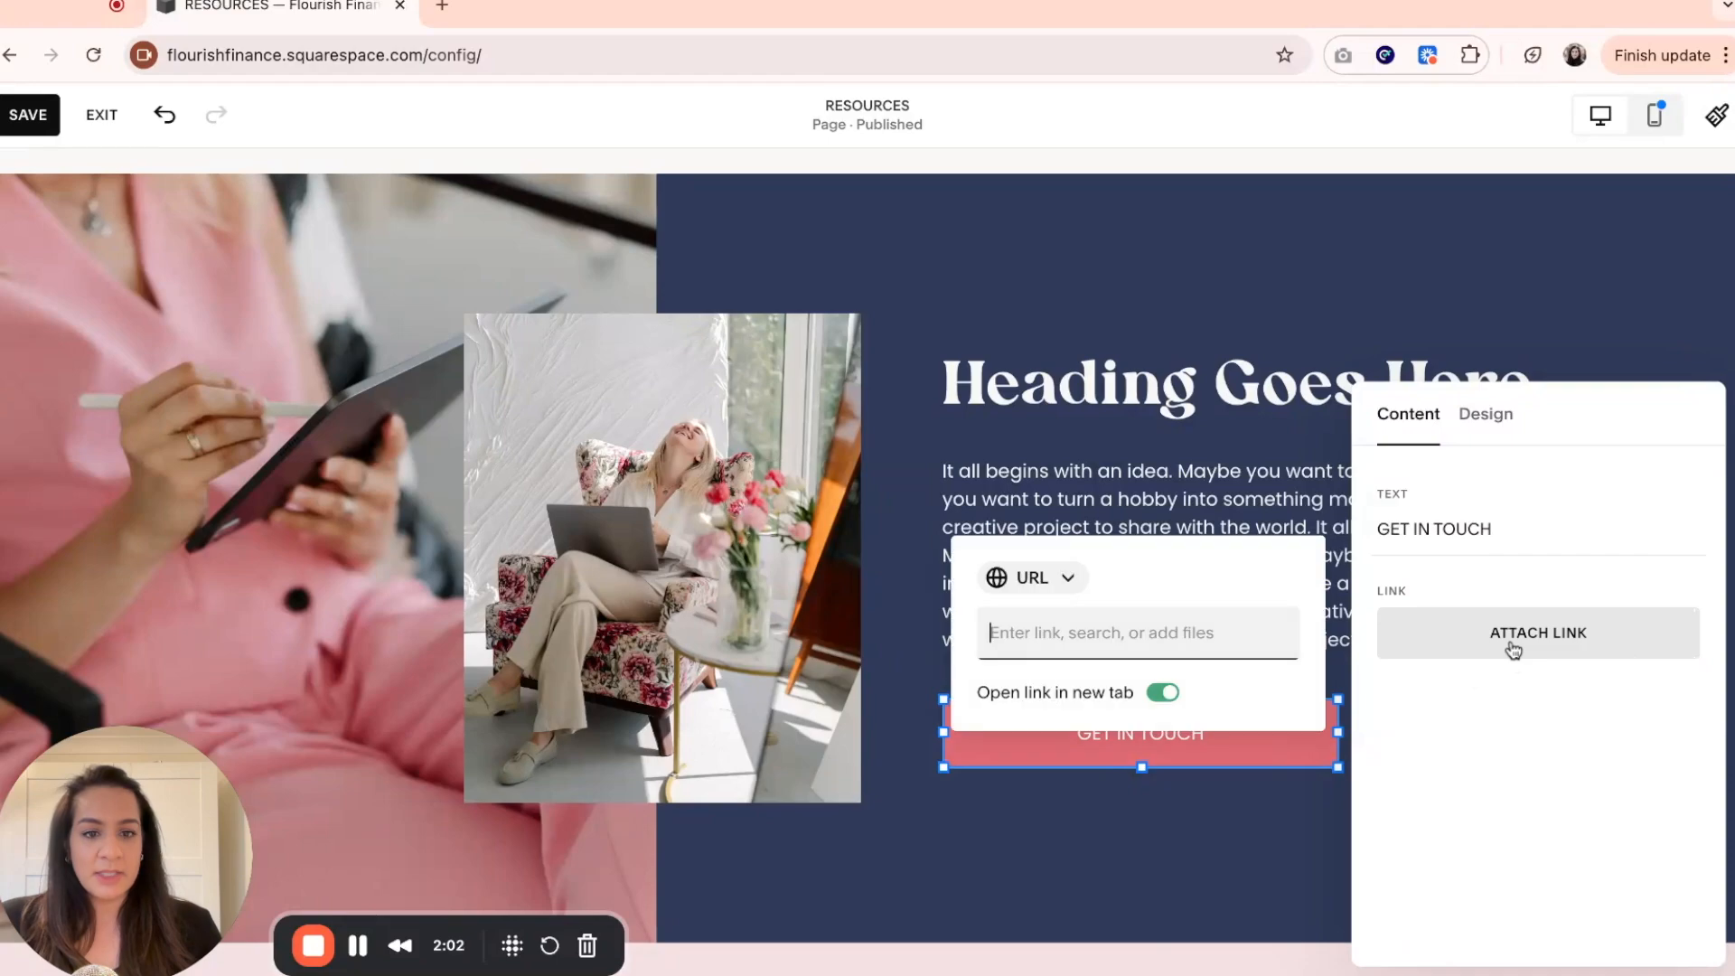
text(/conta)
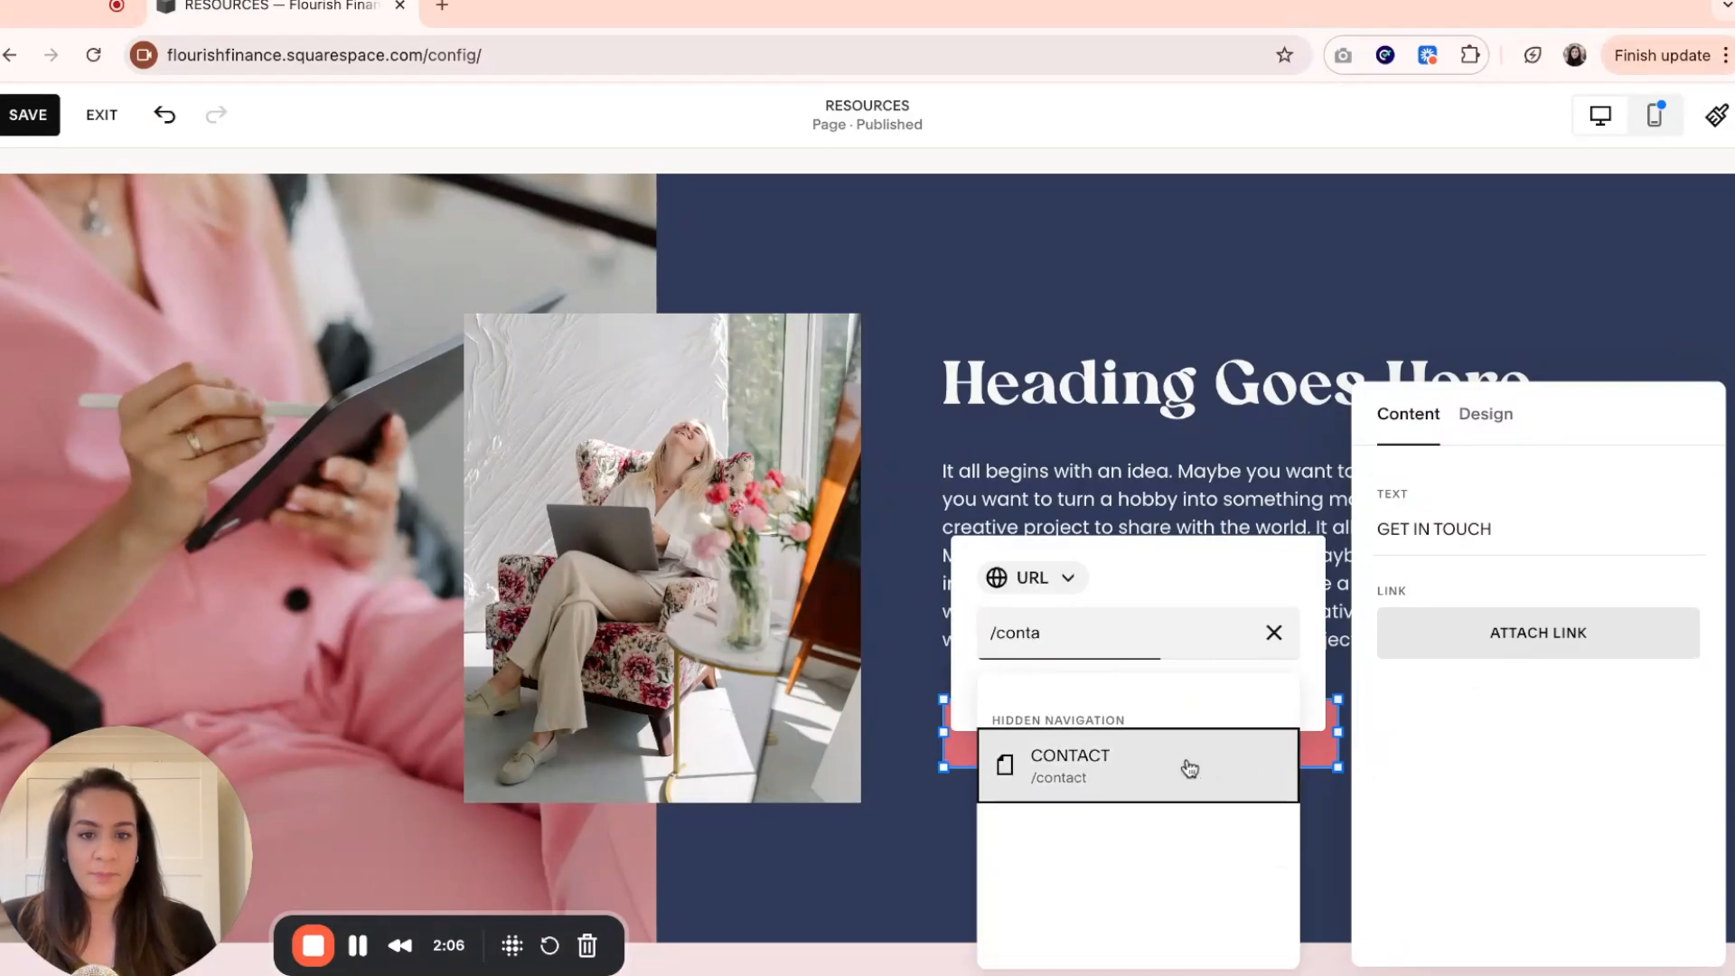
click(1189, 768)
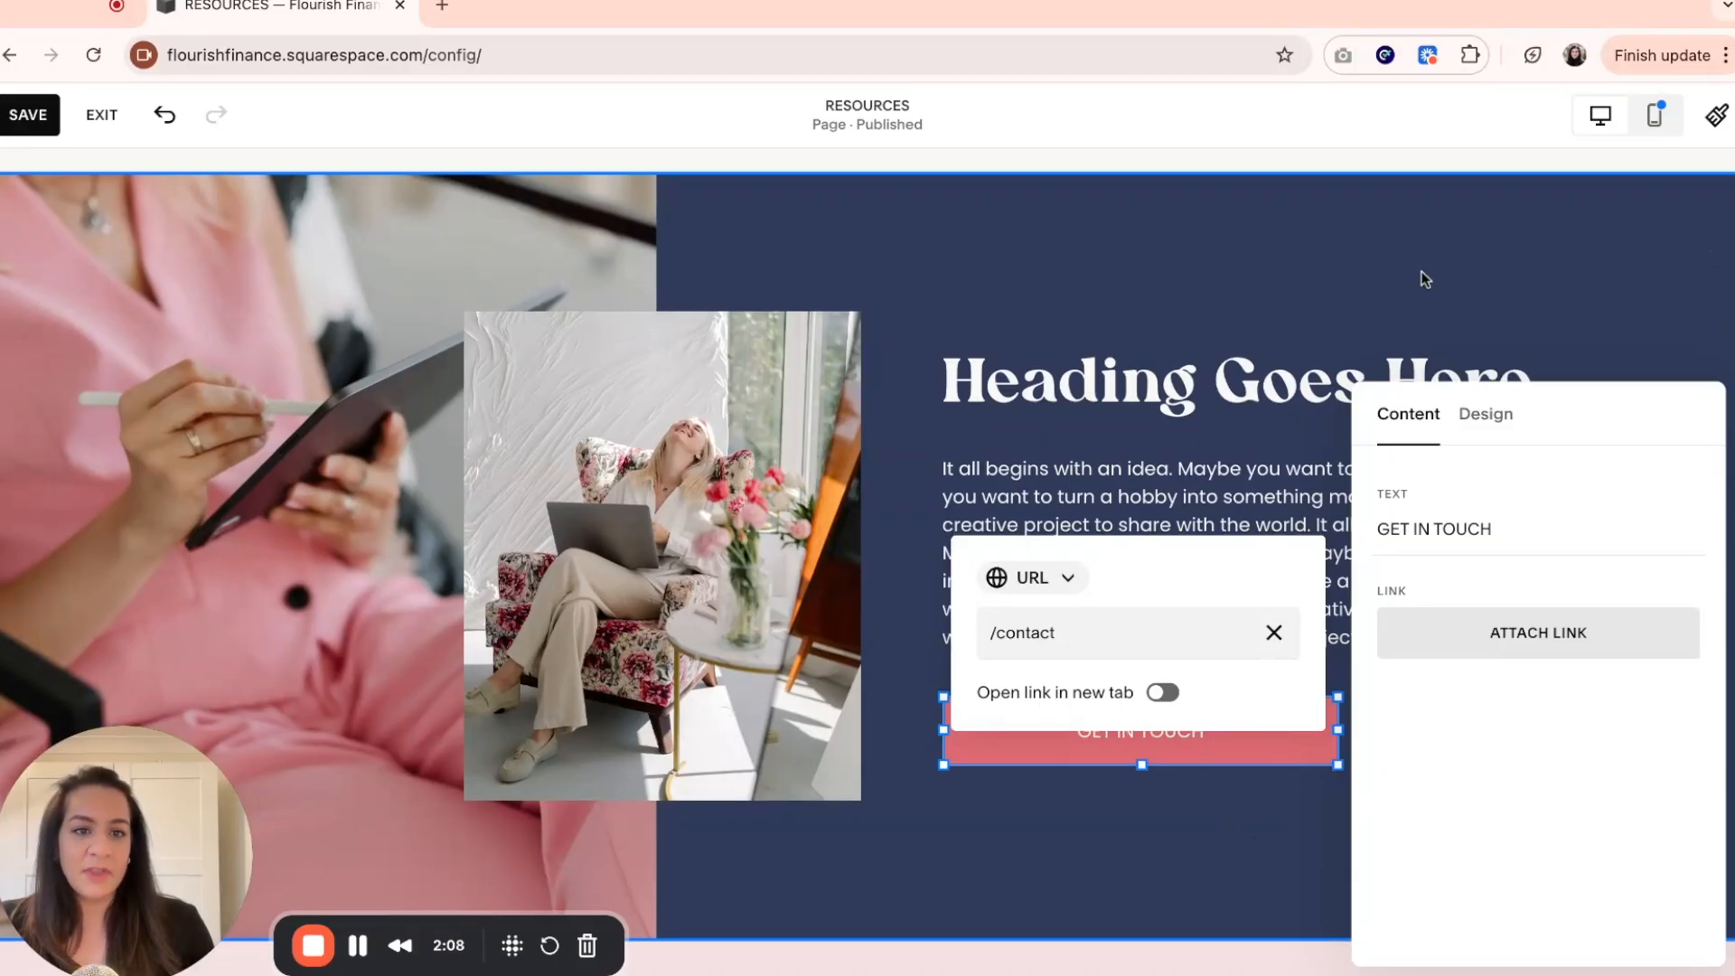
click(1496, 269)
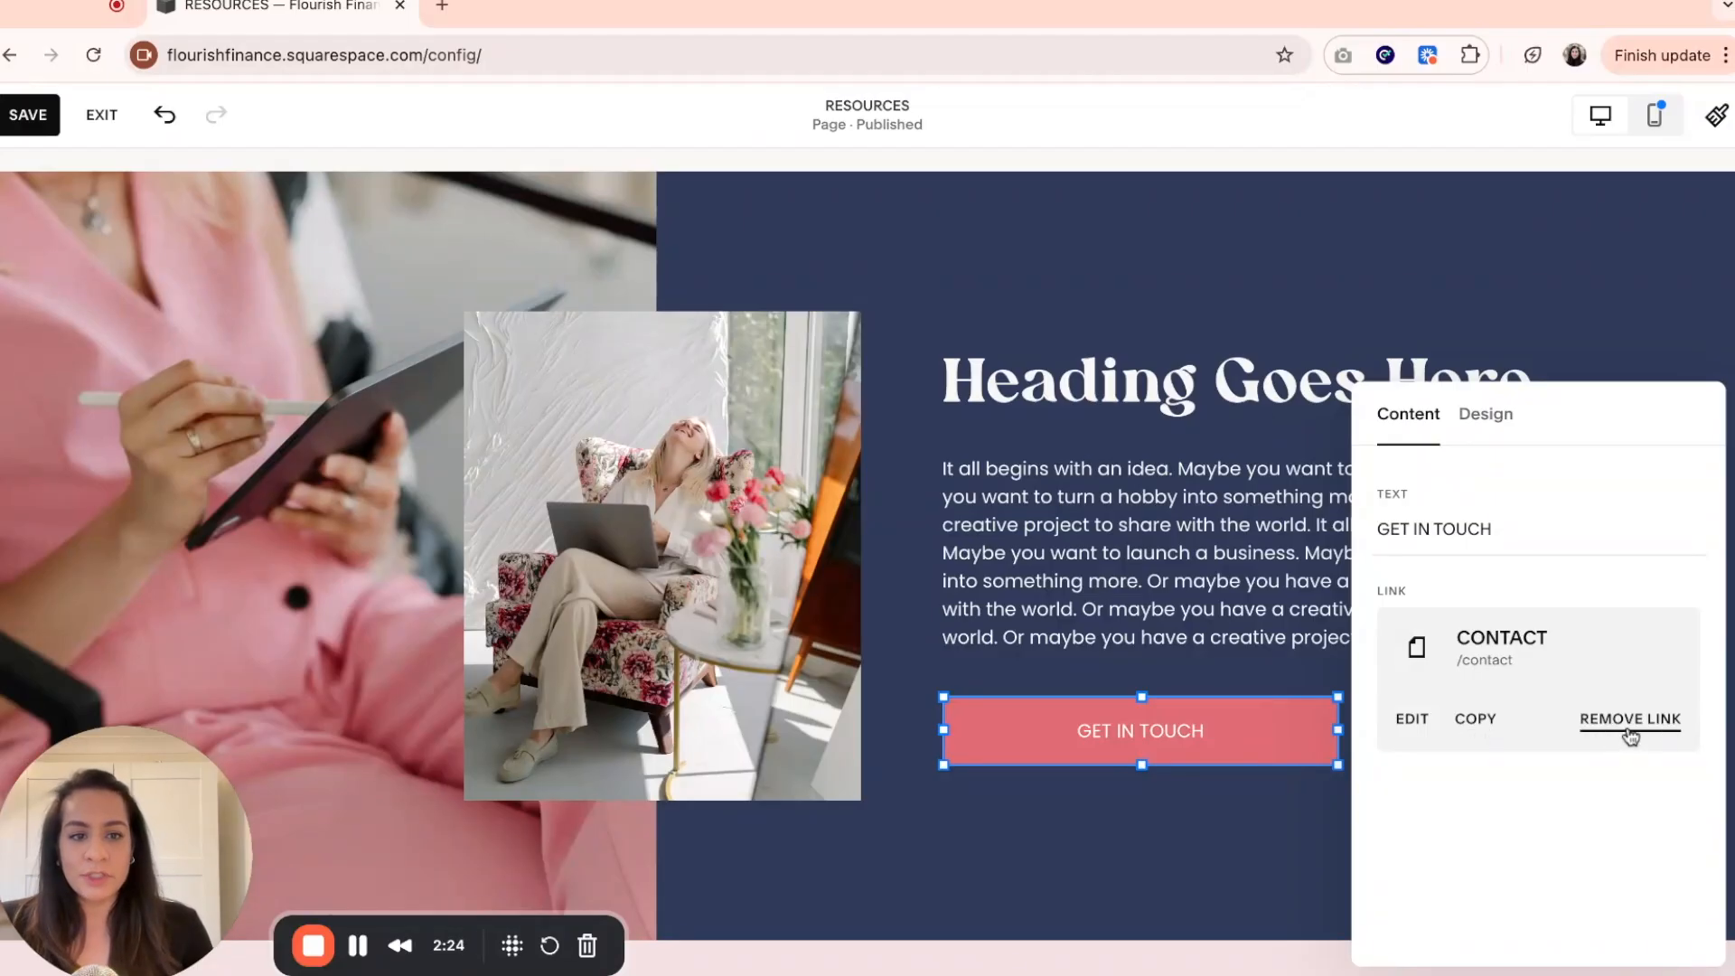
click(1188, 826)
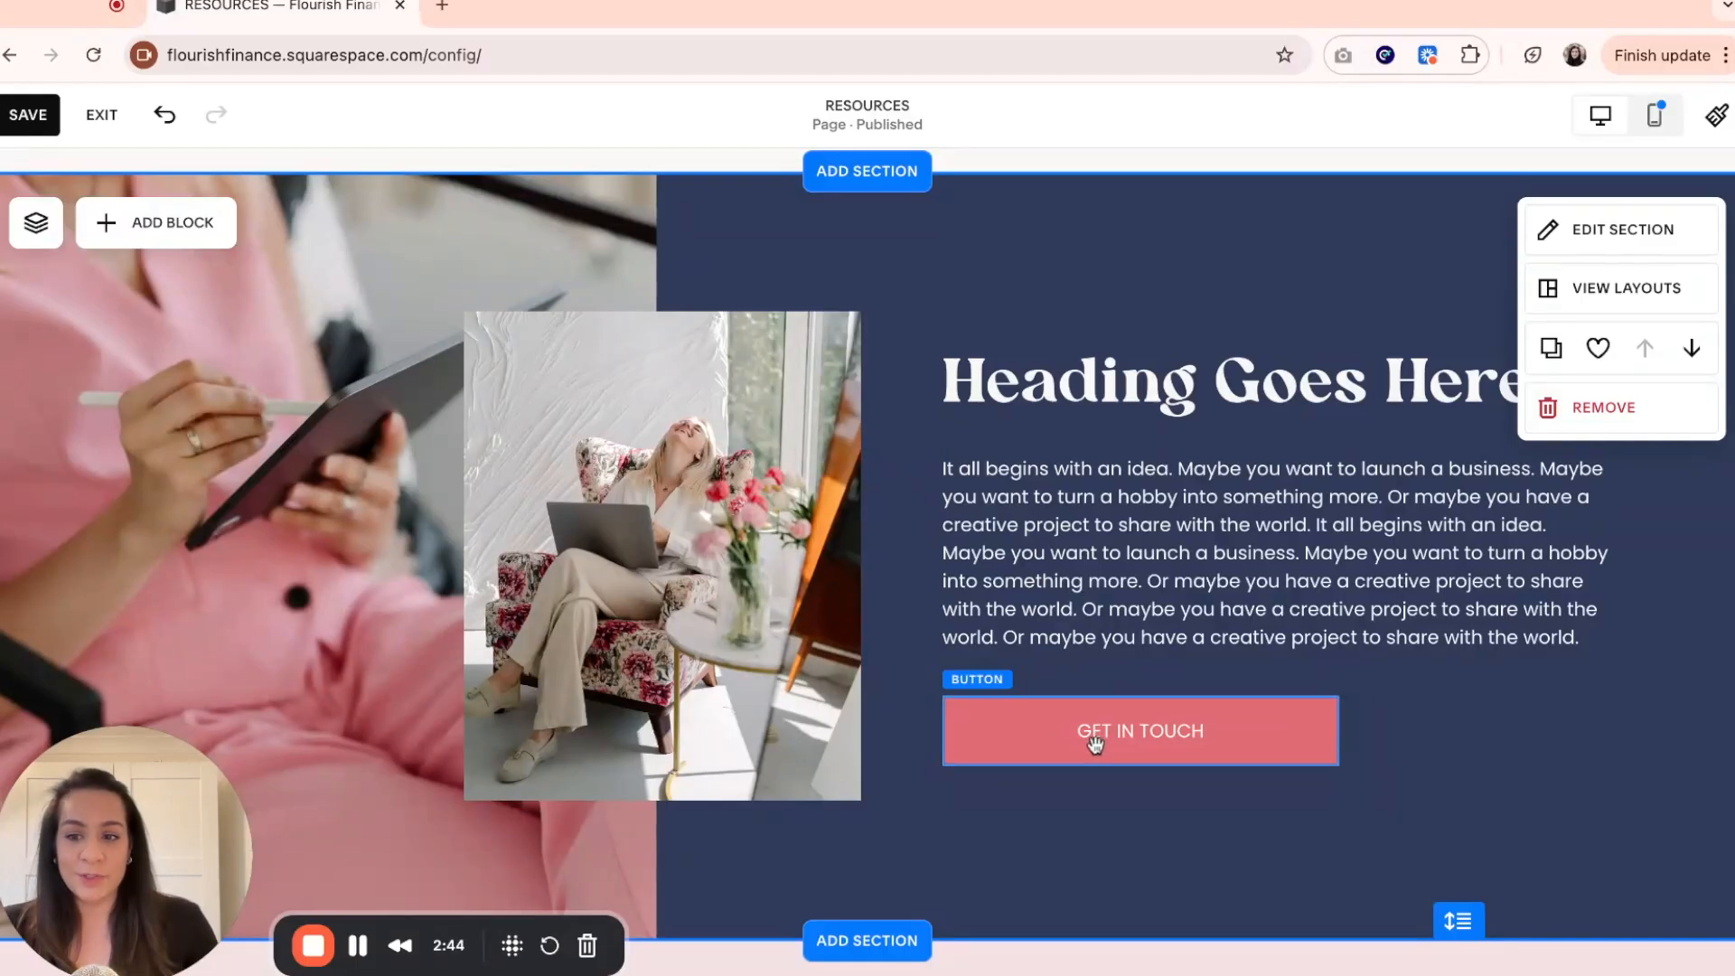
Review the design settings of the GET IN TOUCH button below the paragraph.
click(1047, 746)
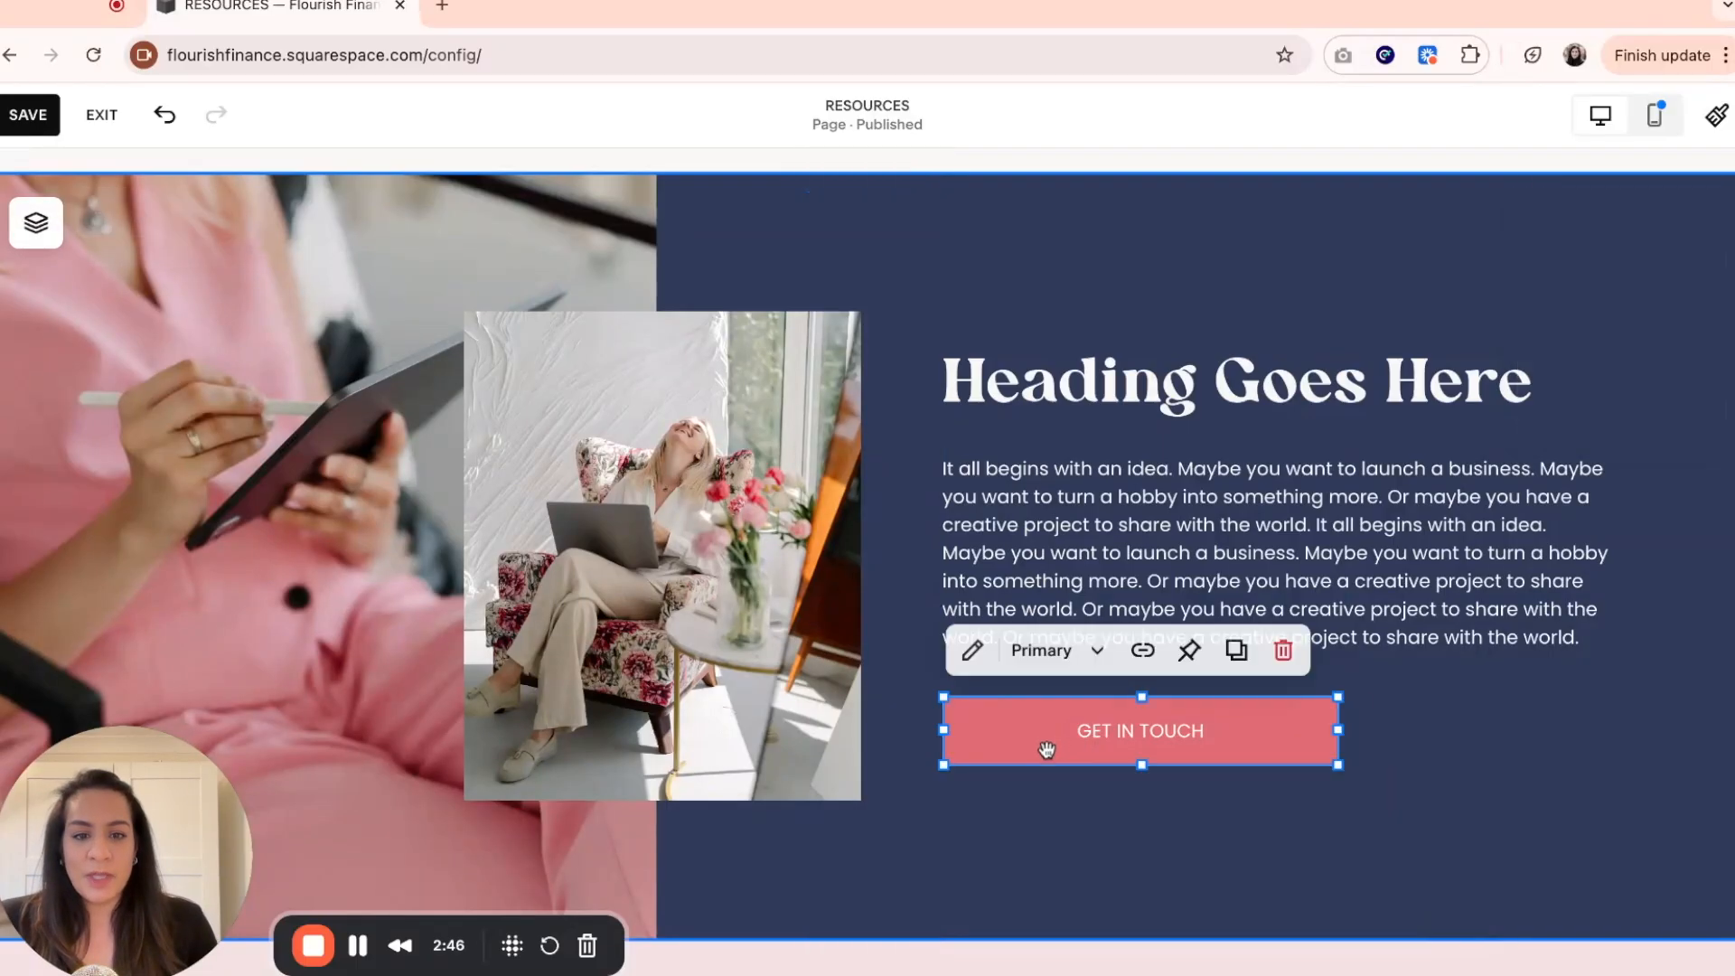
click(967, 649)
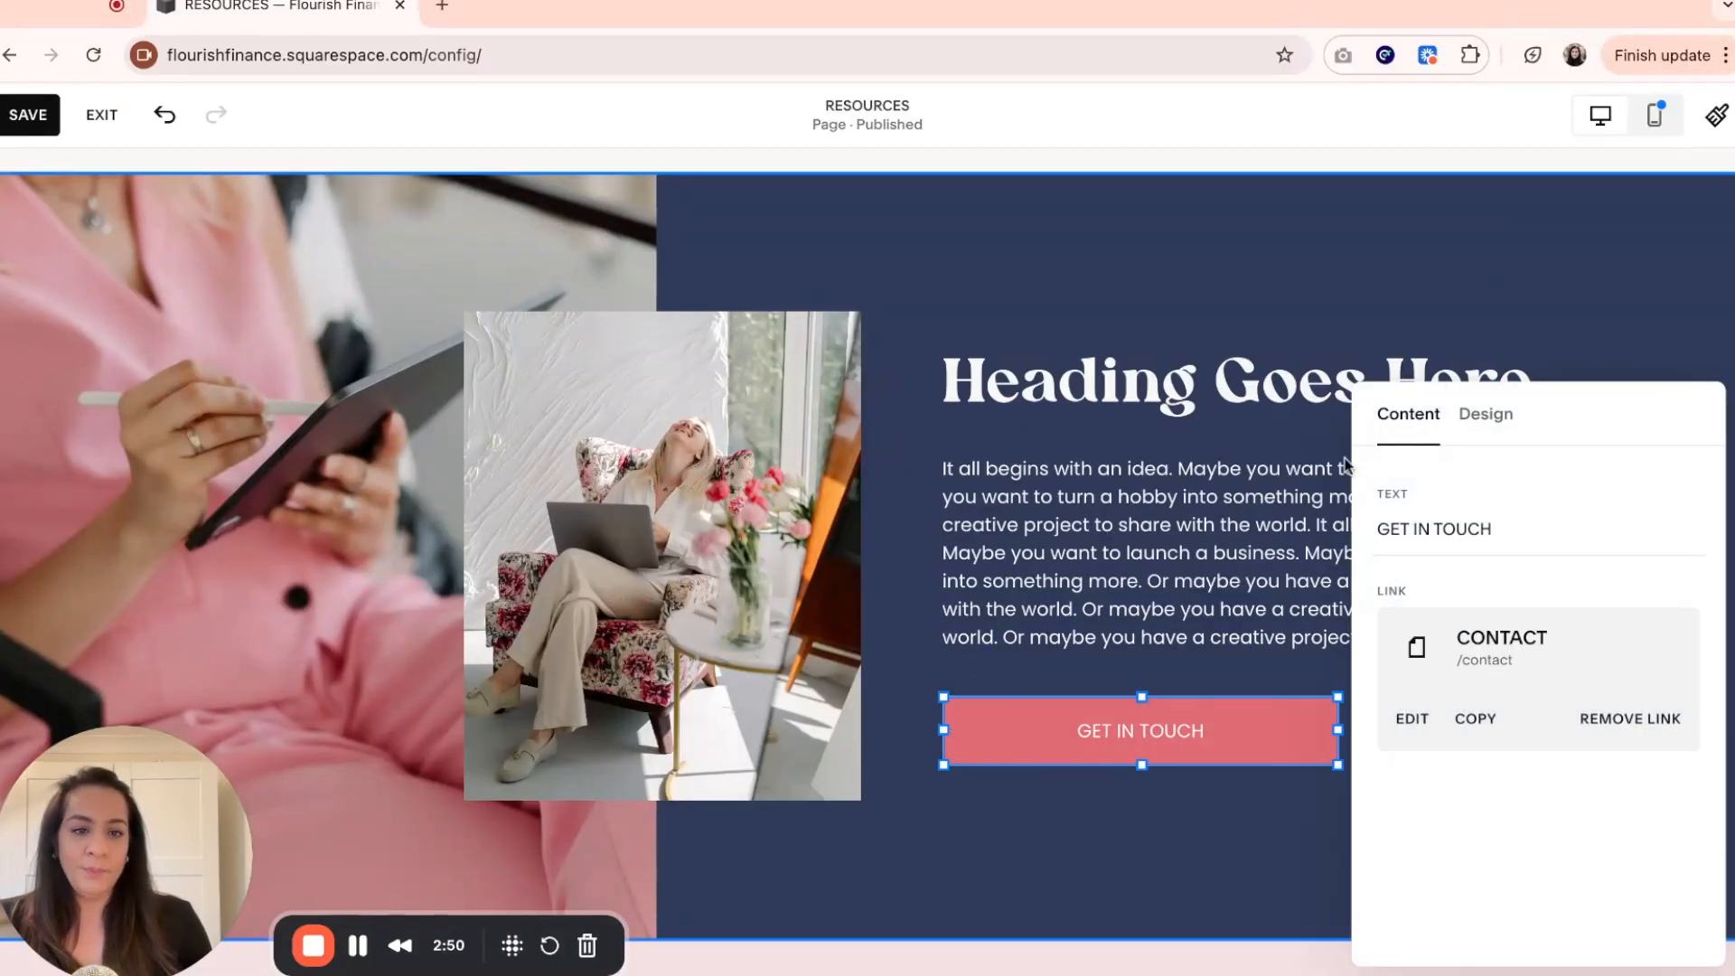
click(1496, 420)
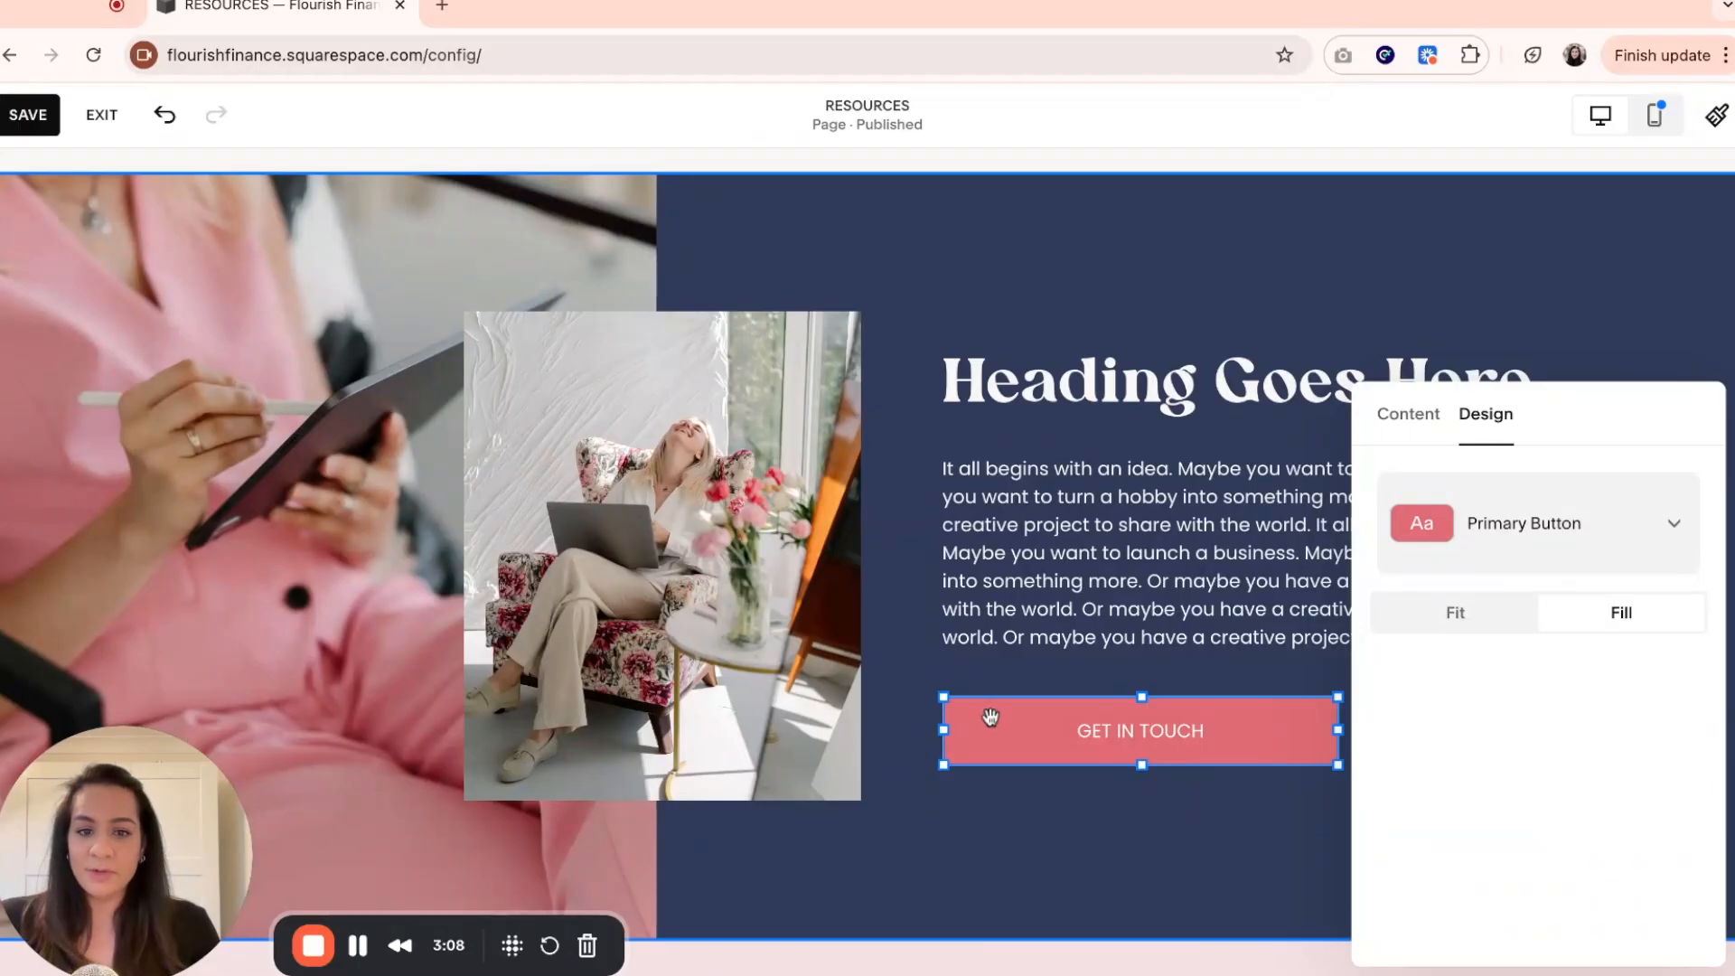
click(1131, 841)
Try the GET IN TOUCH button at a larger size, then resize it to about half the paragraph's width at its original height.
click(1262, 726)
drag(1339, 767, 1612, 869)
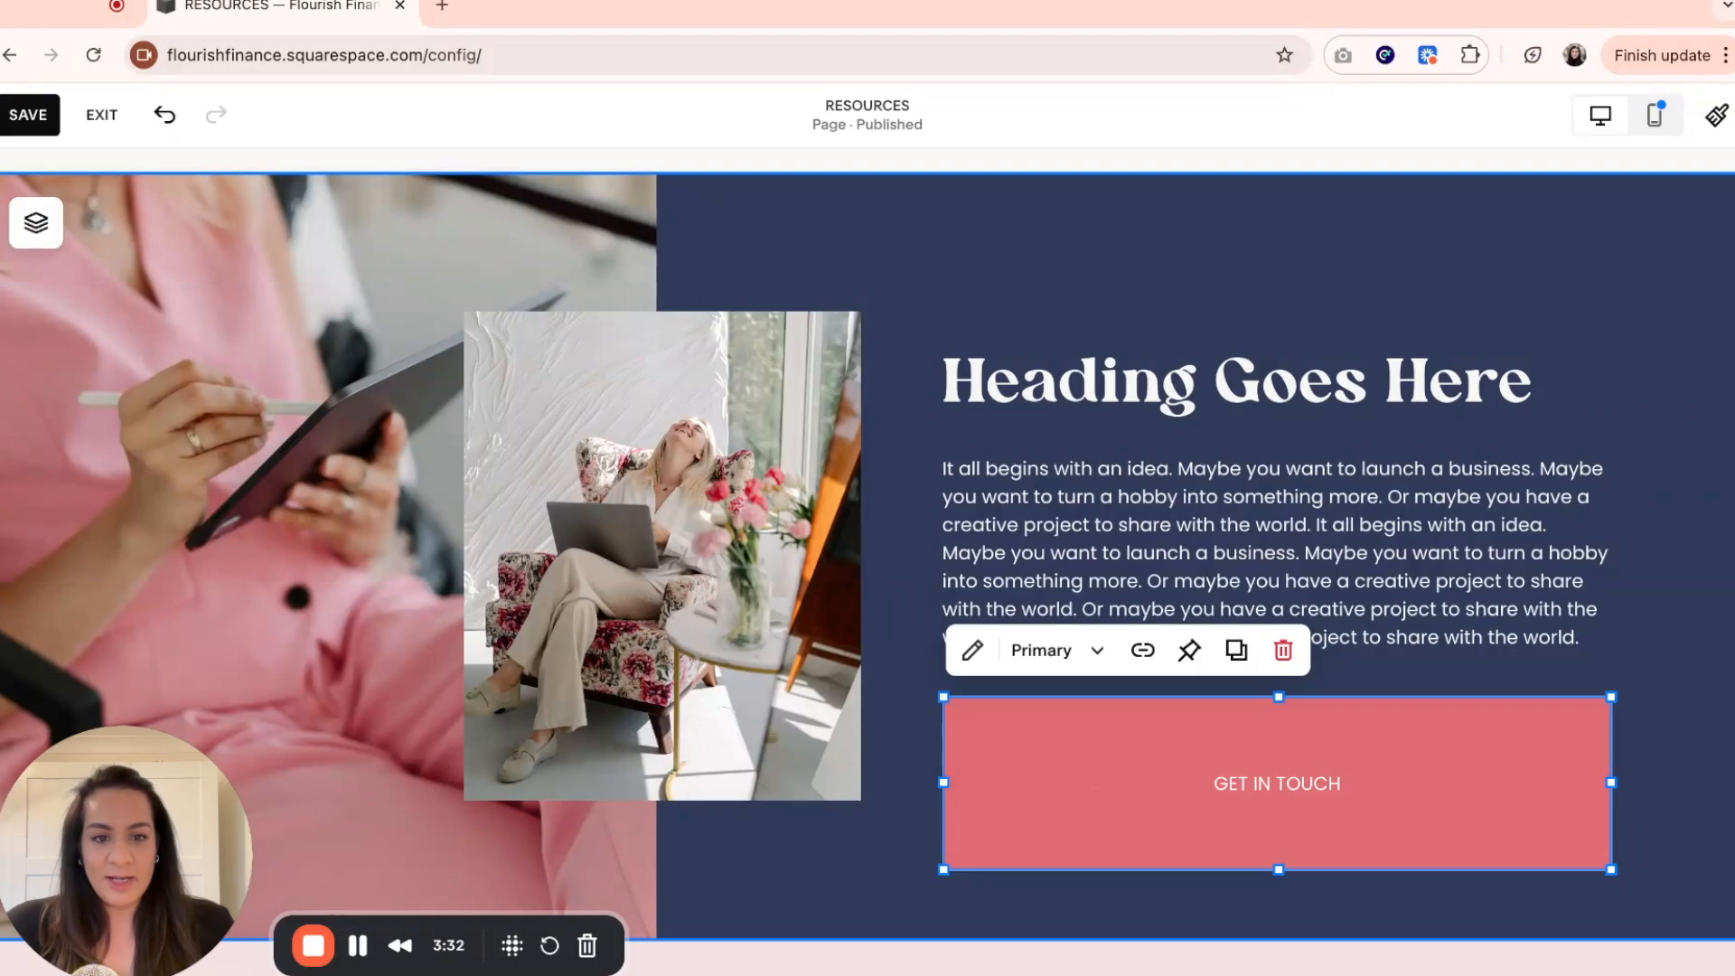
drag(1610, 869, 1288, 764)
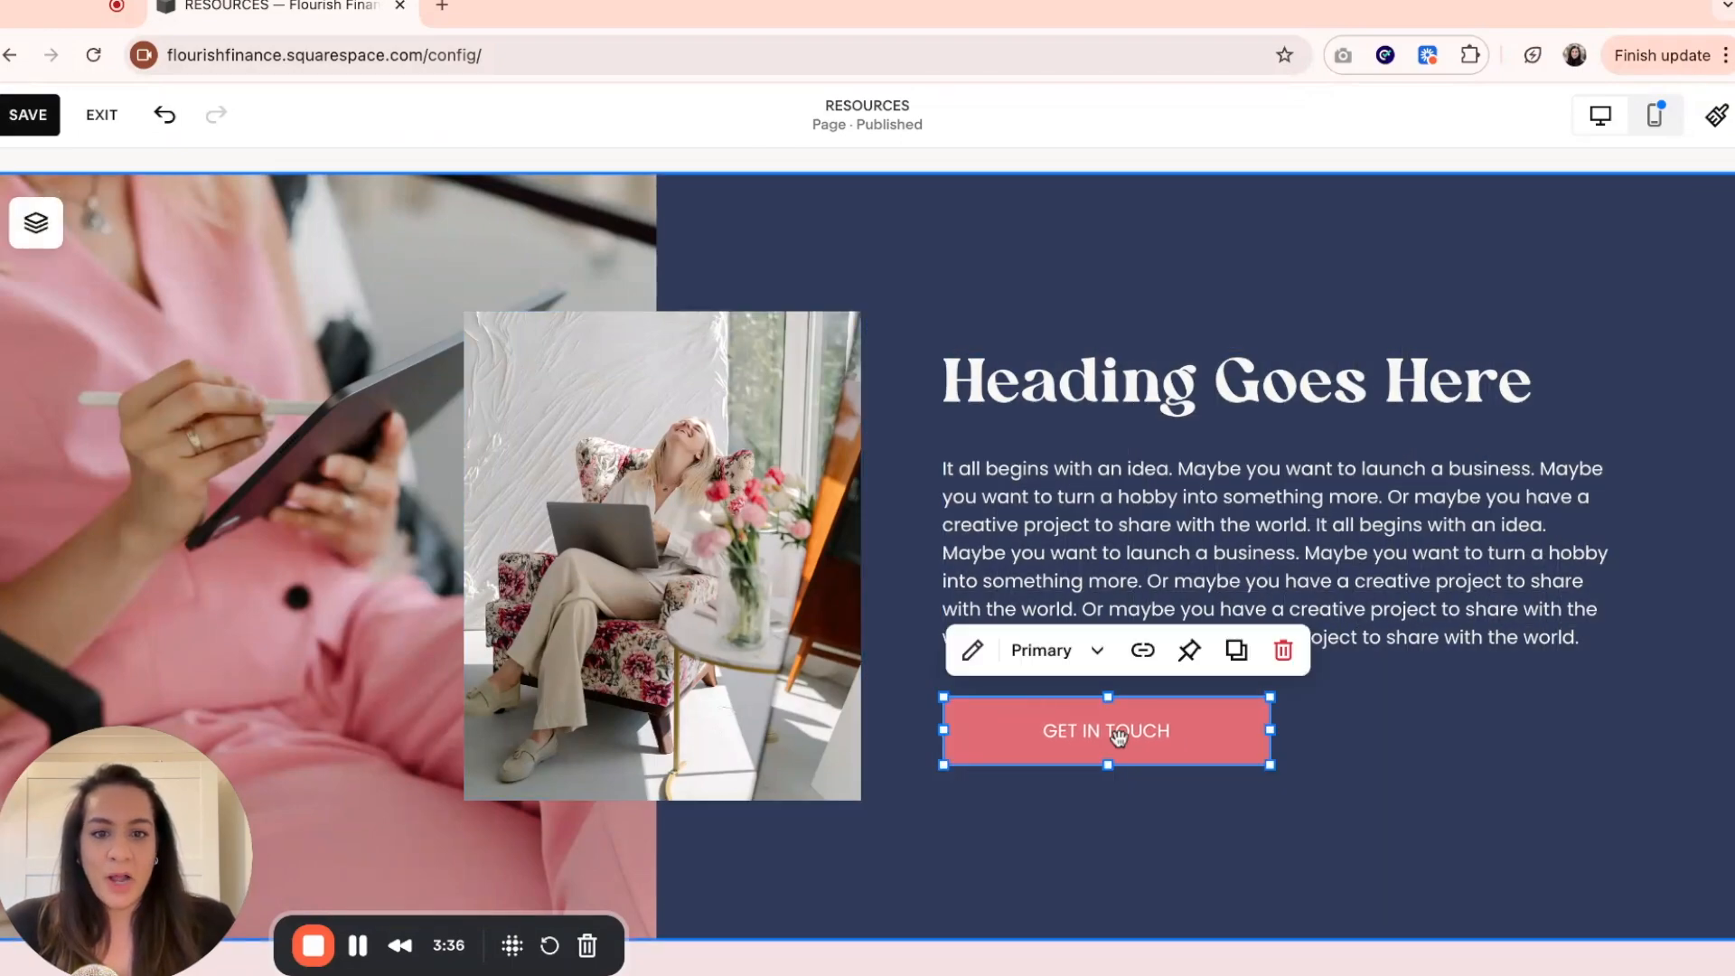
Set the button's sizing to Fit, try the right alignment, and settle on left alignment.
click(972, 650)
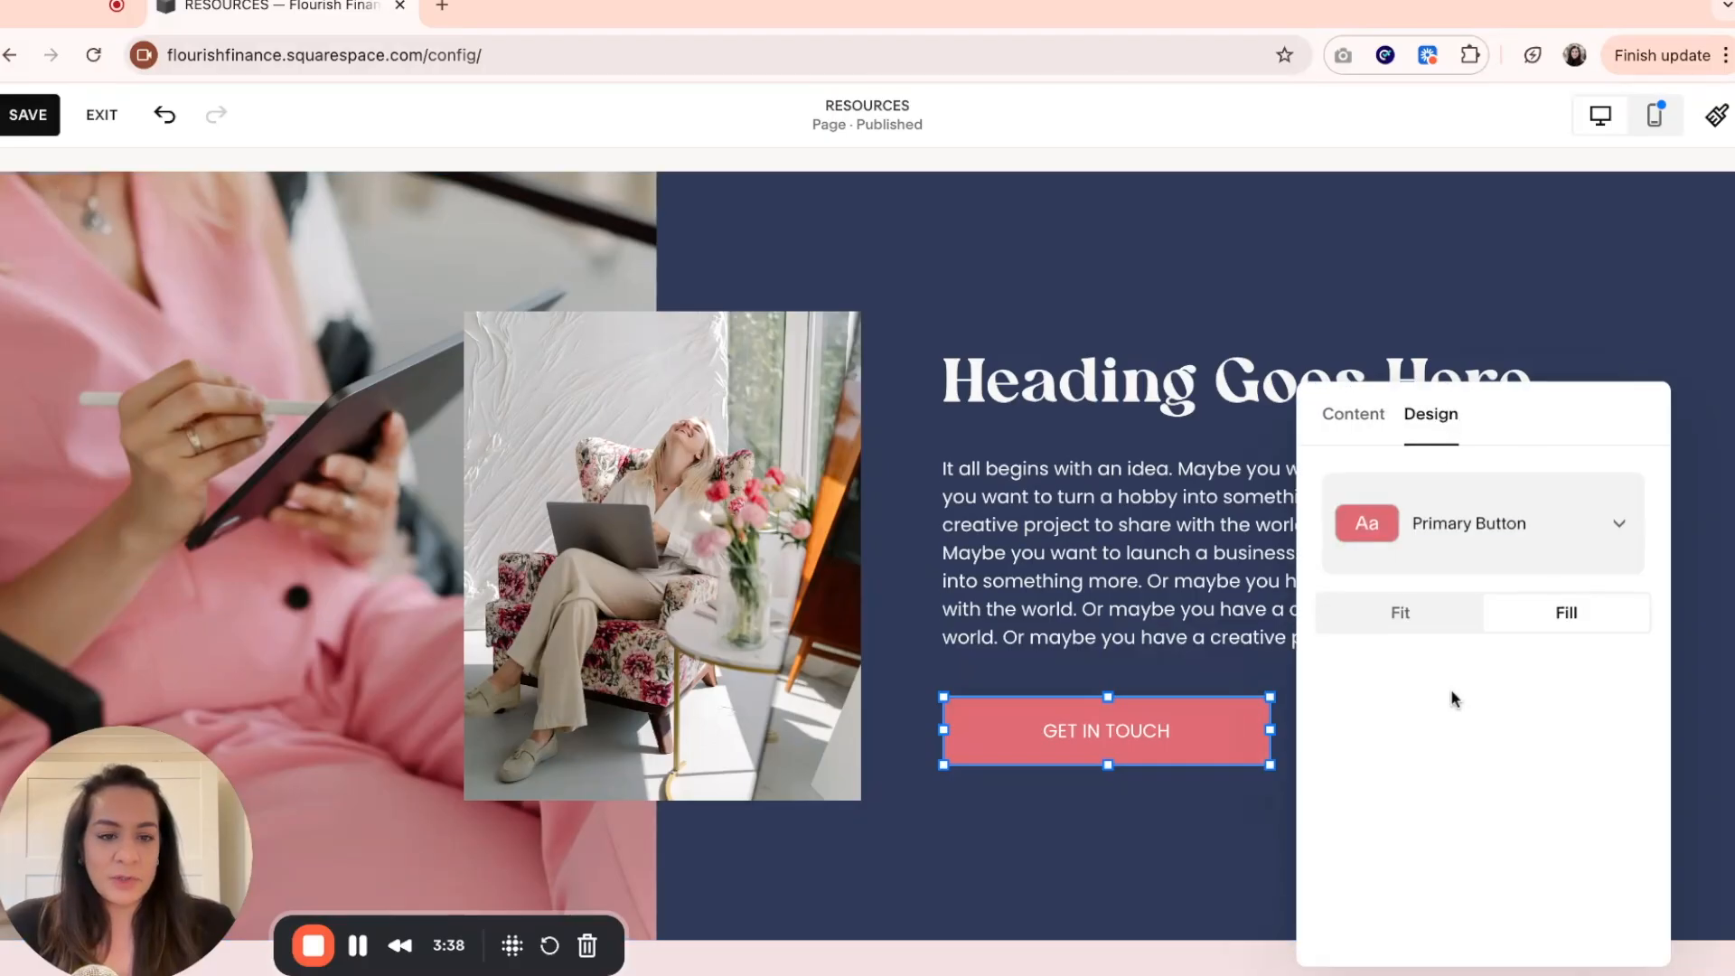
click(1428, 627)
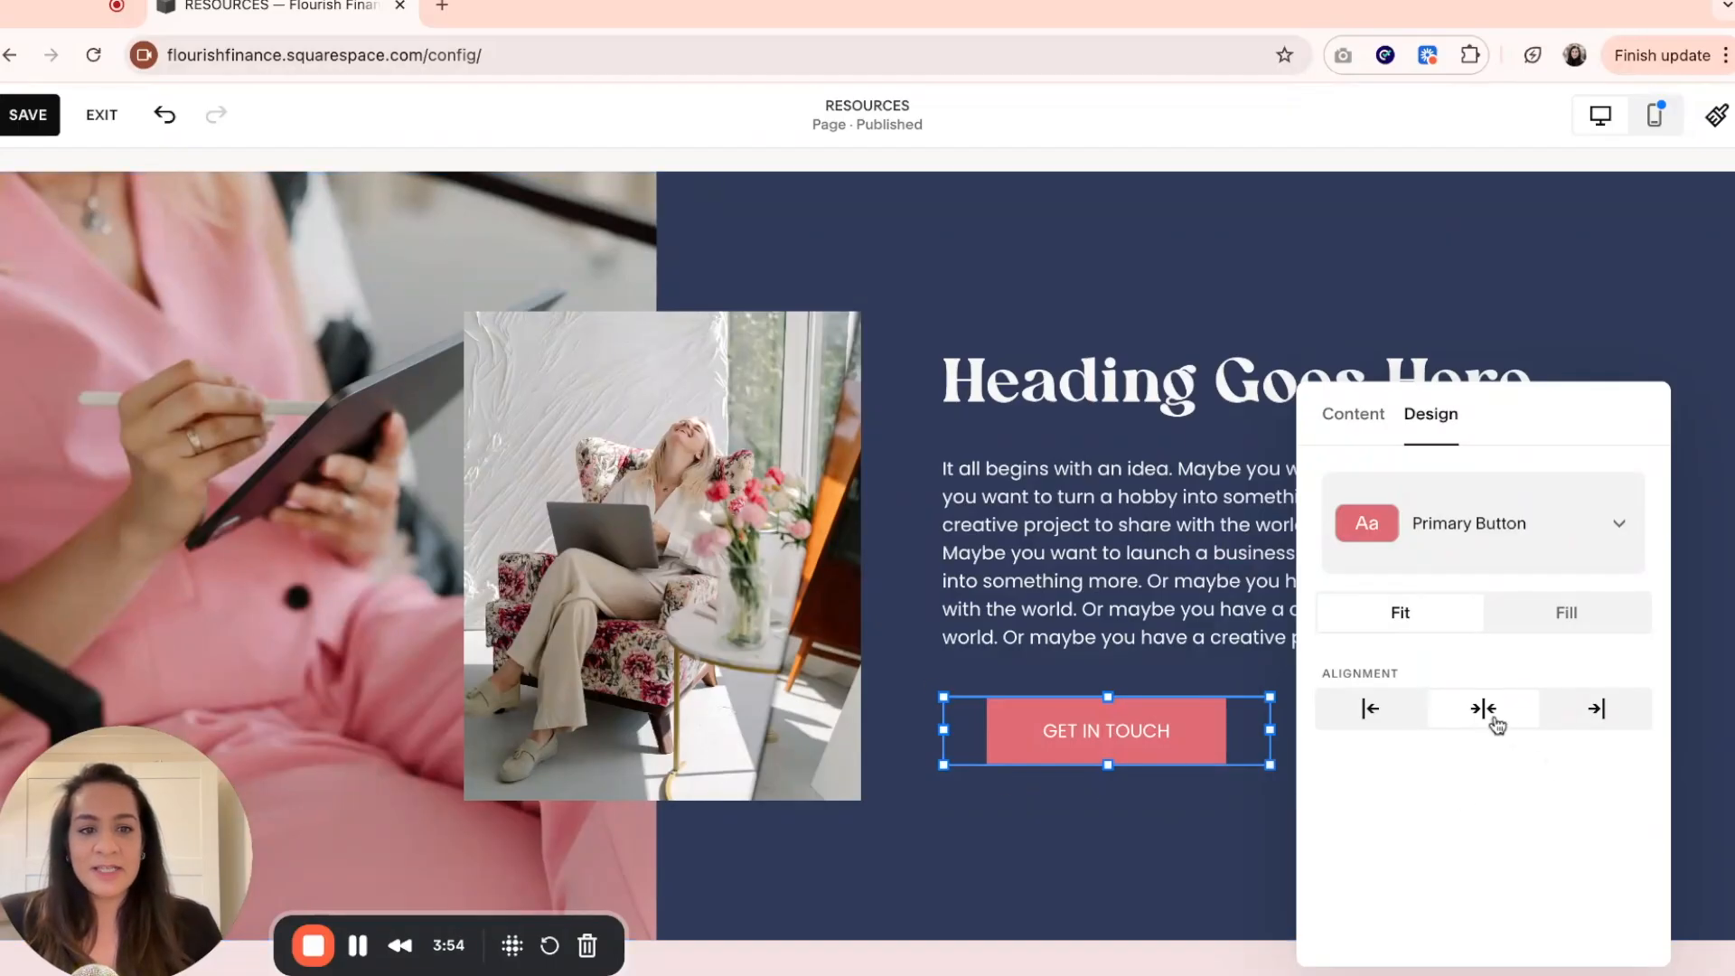
click(1388, 723)
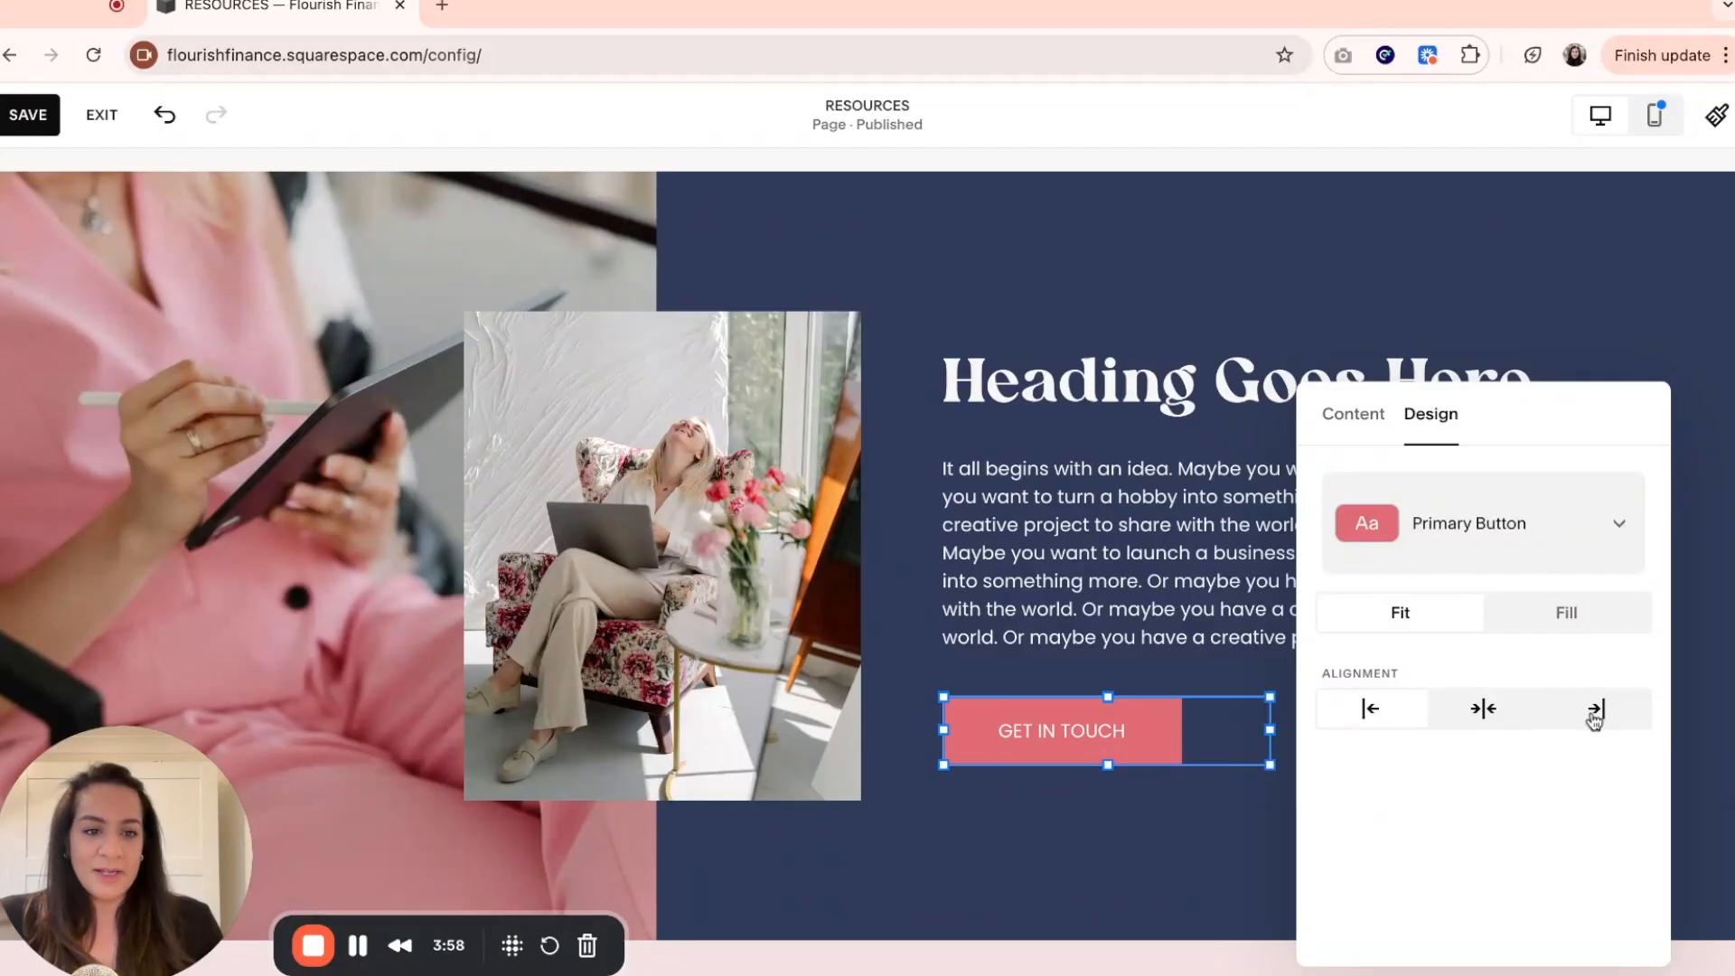
click(1595, 714)
click(1360, 716)
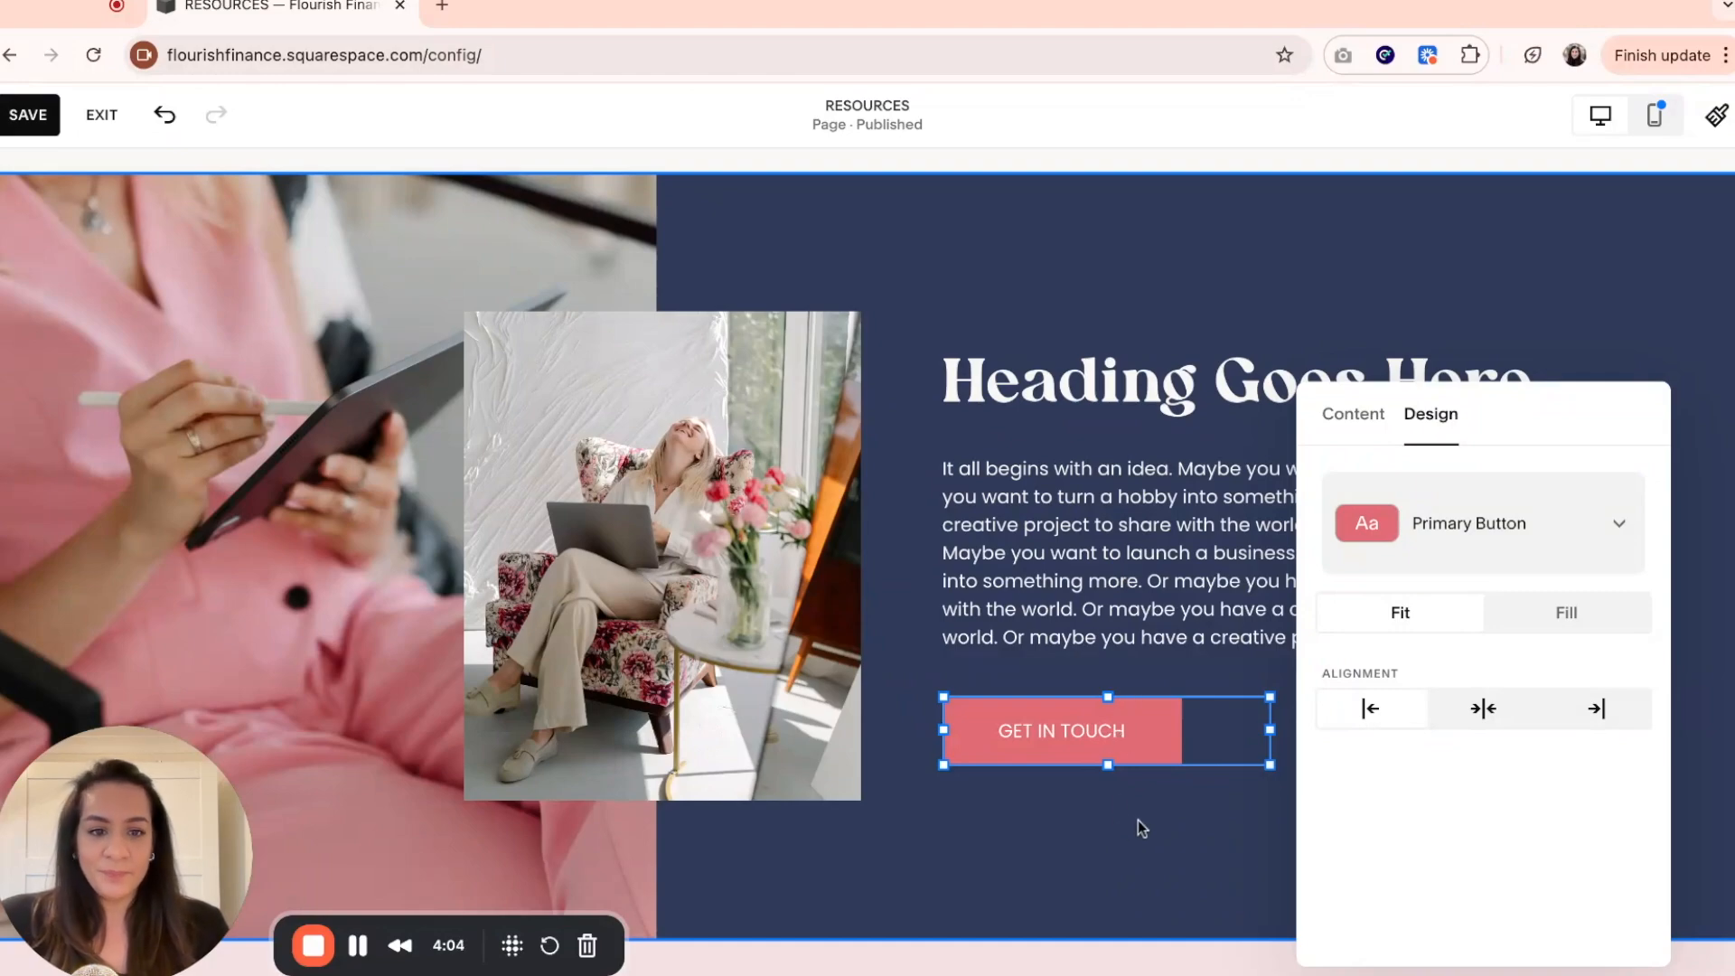
click(1619, 262)
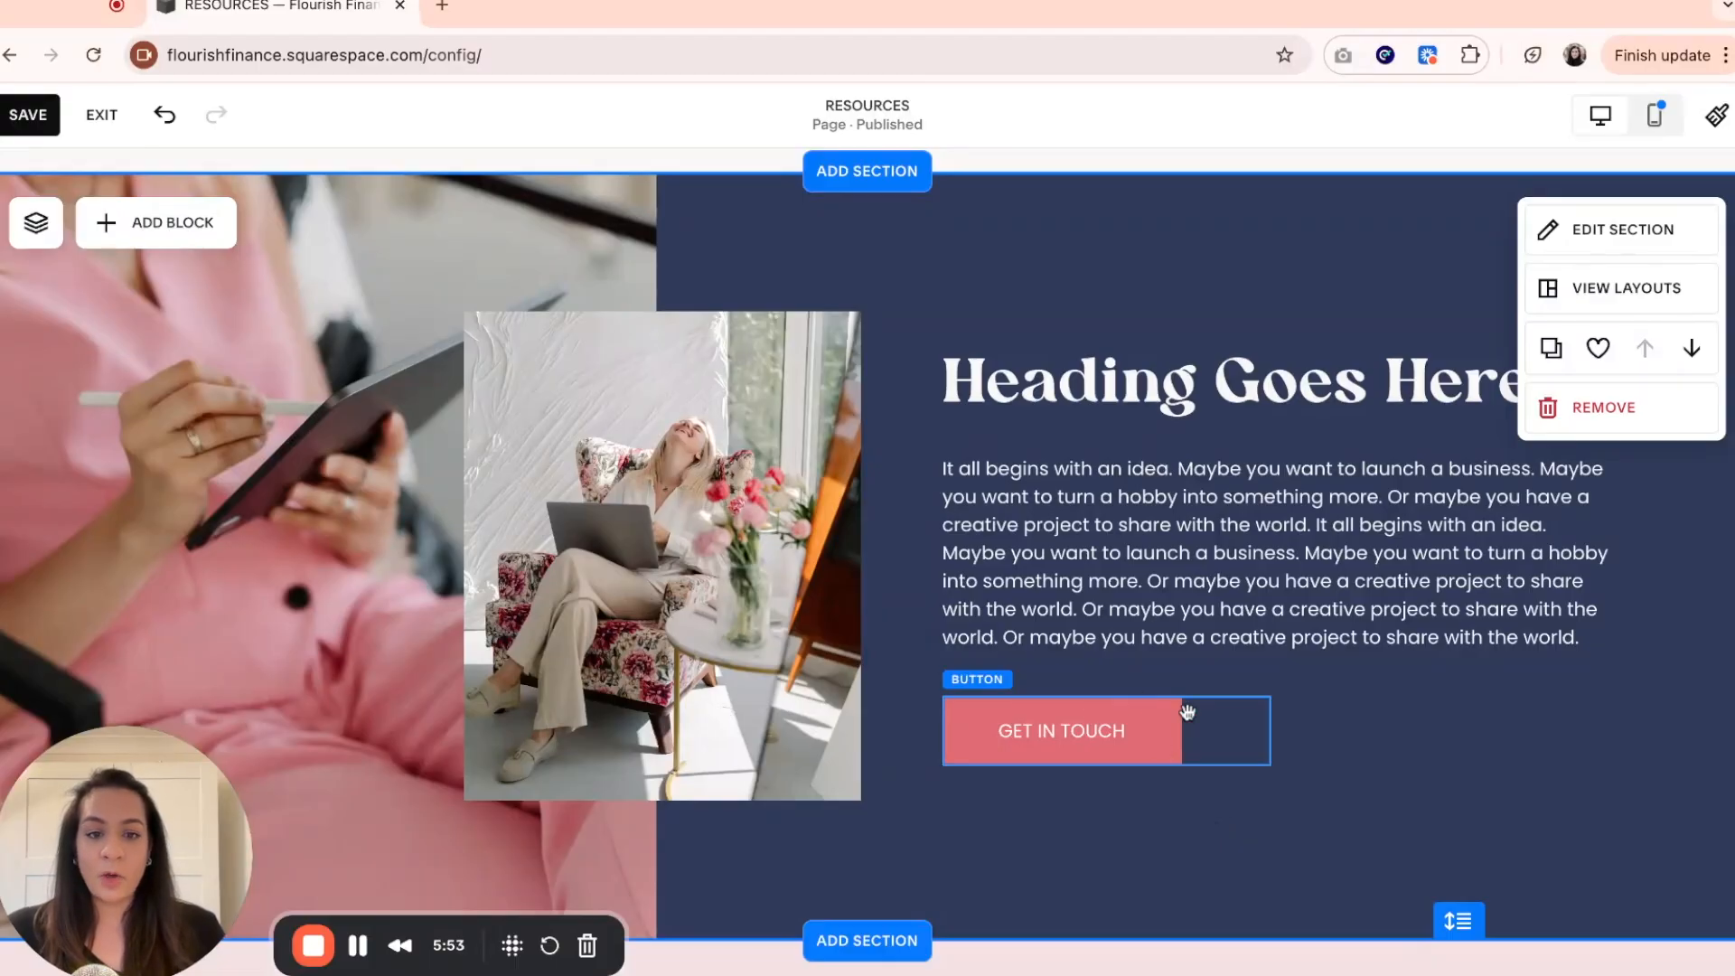
Apply the Secondary Button style to the GET IN TOUCH button below the paragraph.
click(1131, 737)
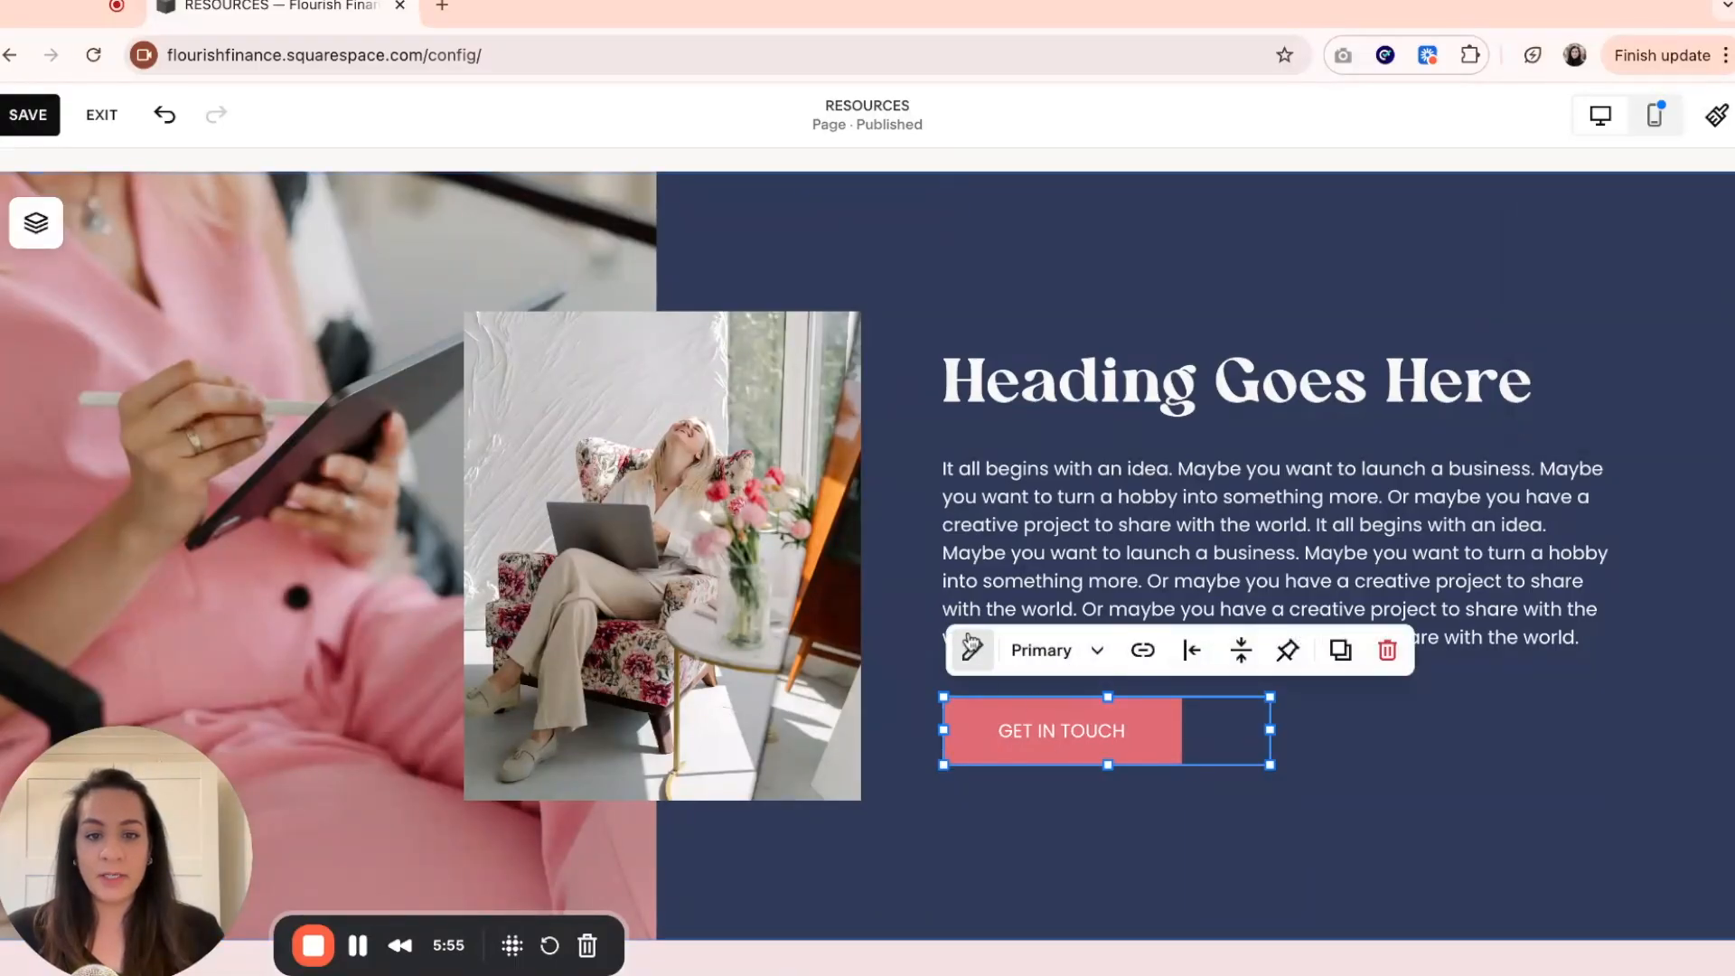
click(975, 650)
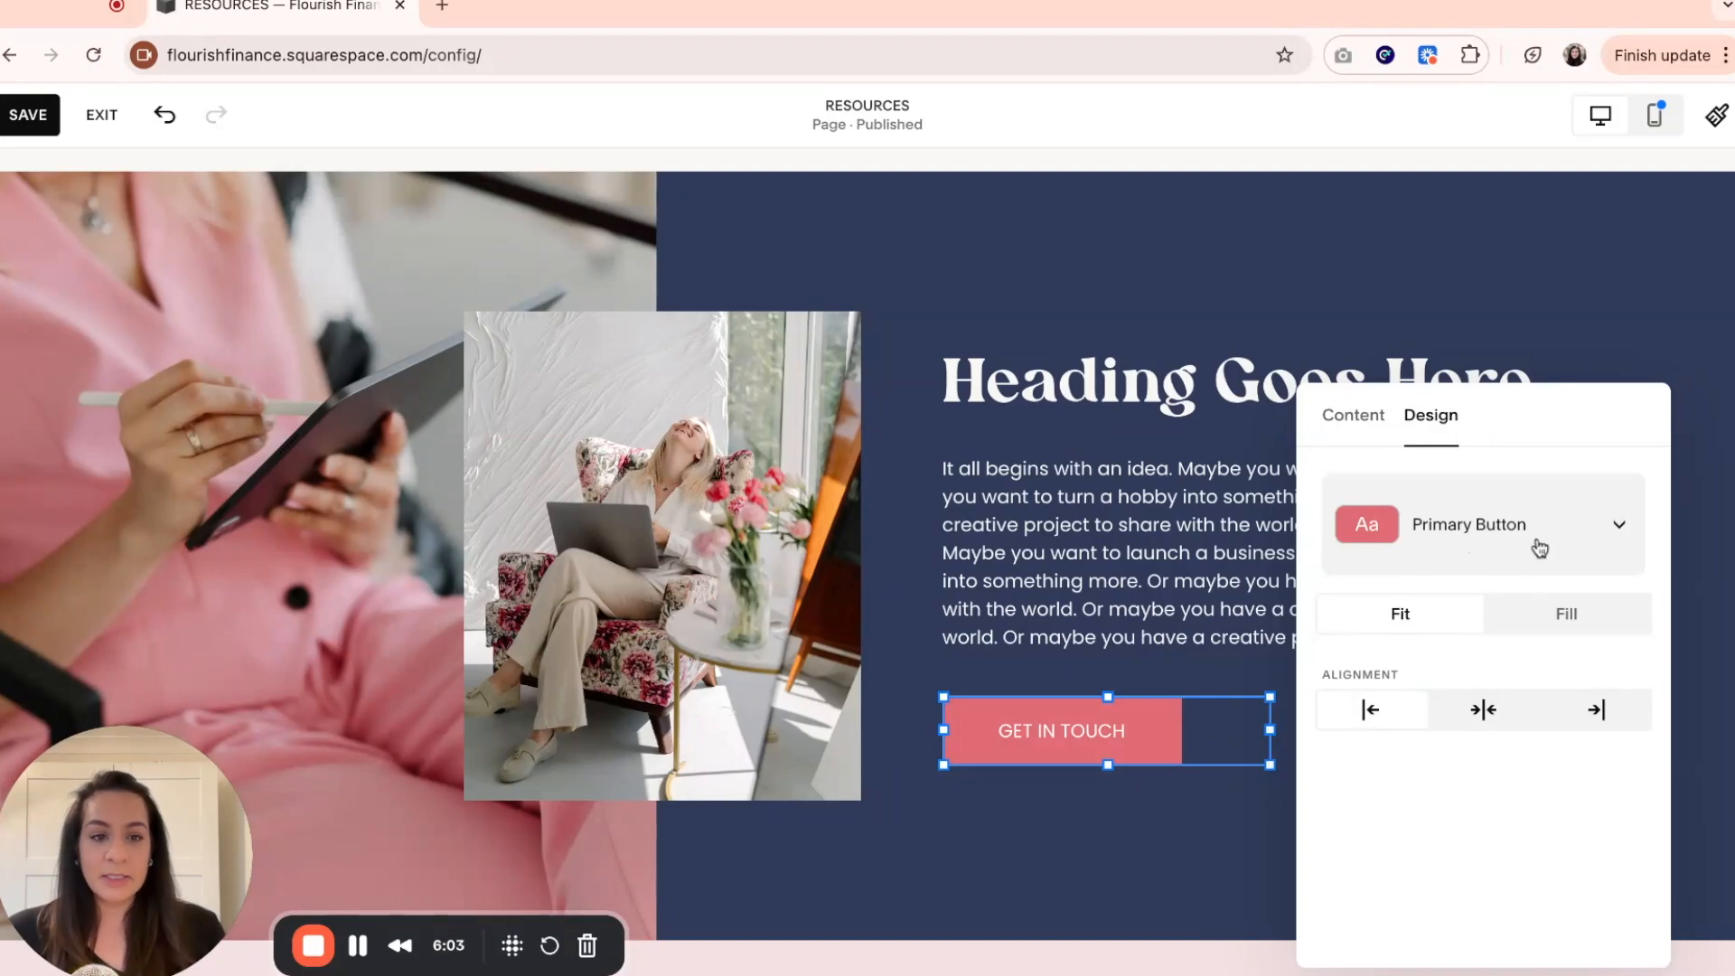
click(1580, 532)
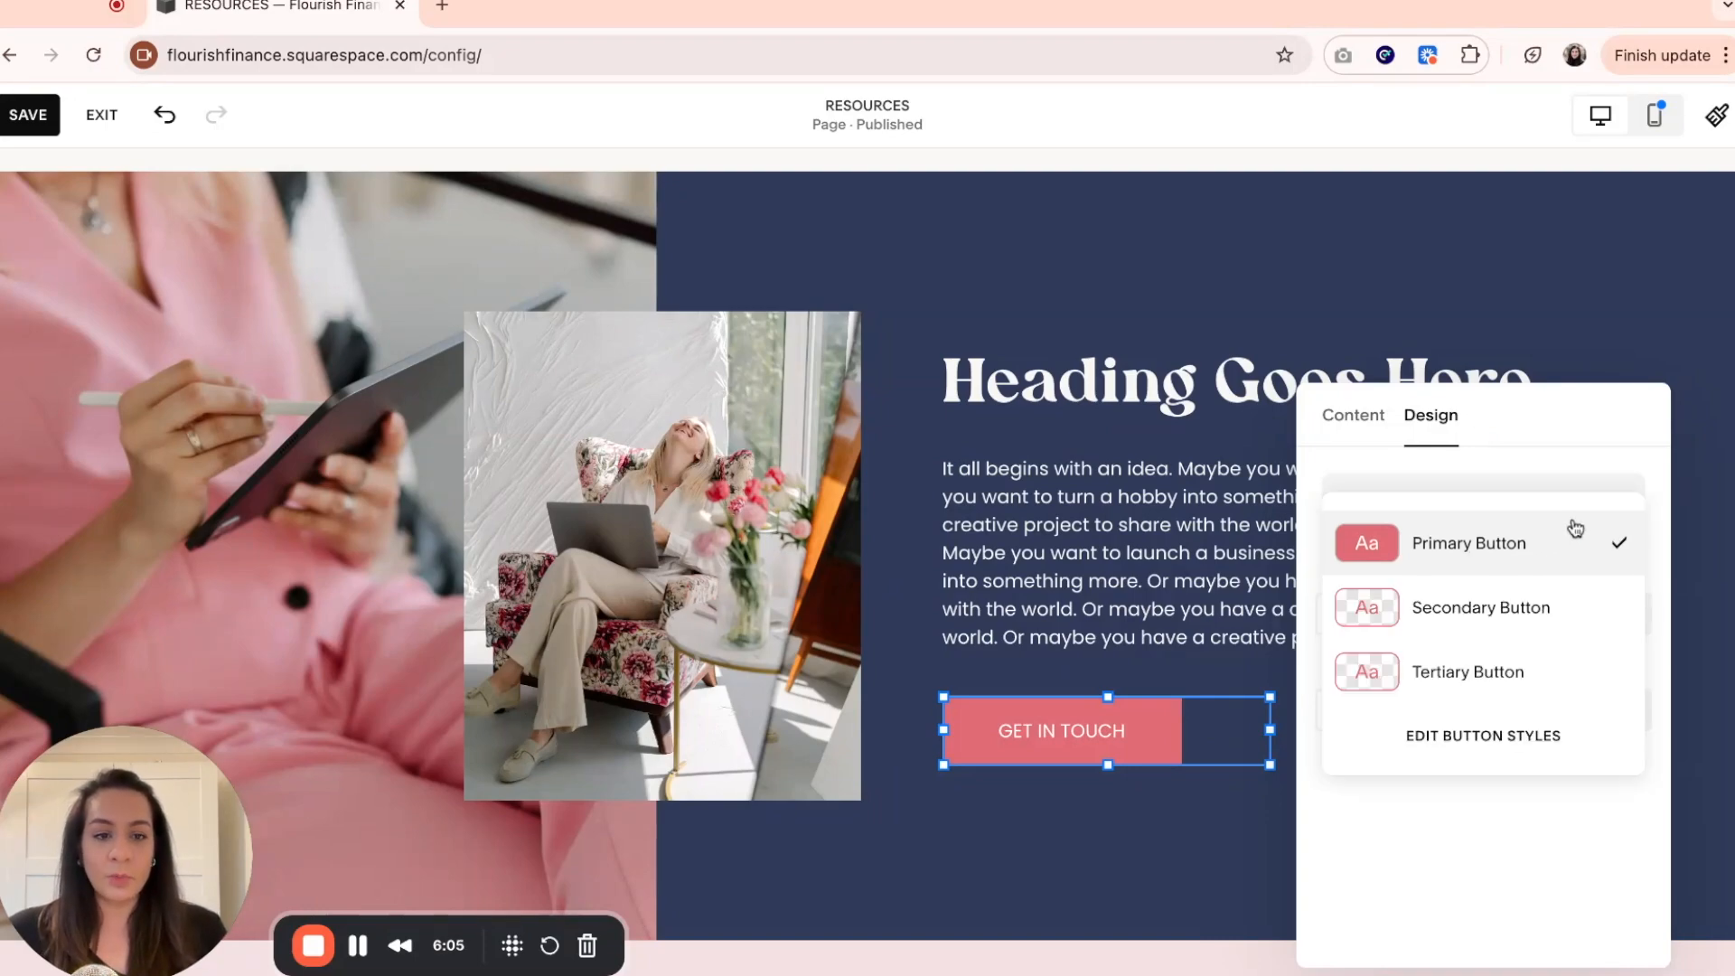
click(1558, 620)
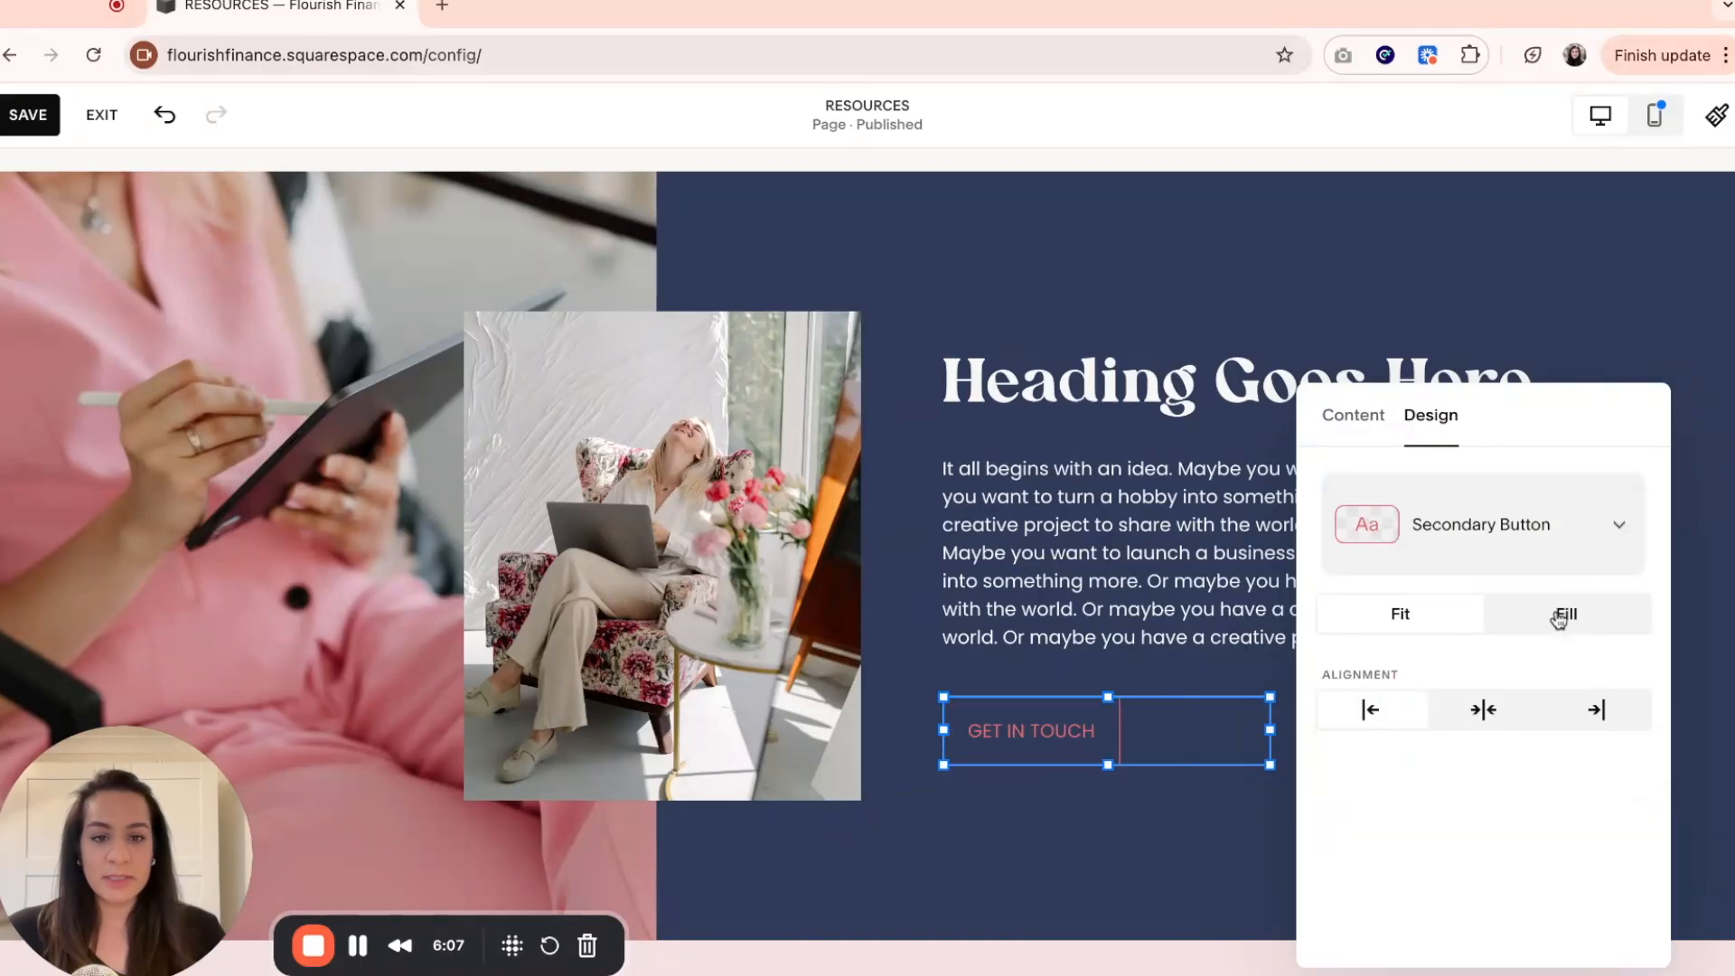
click(1168, 822)
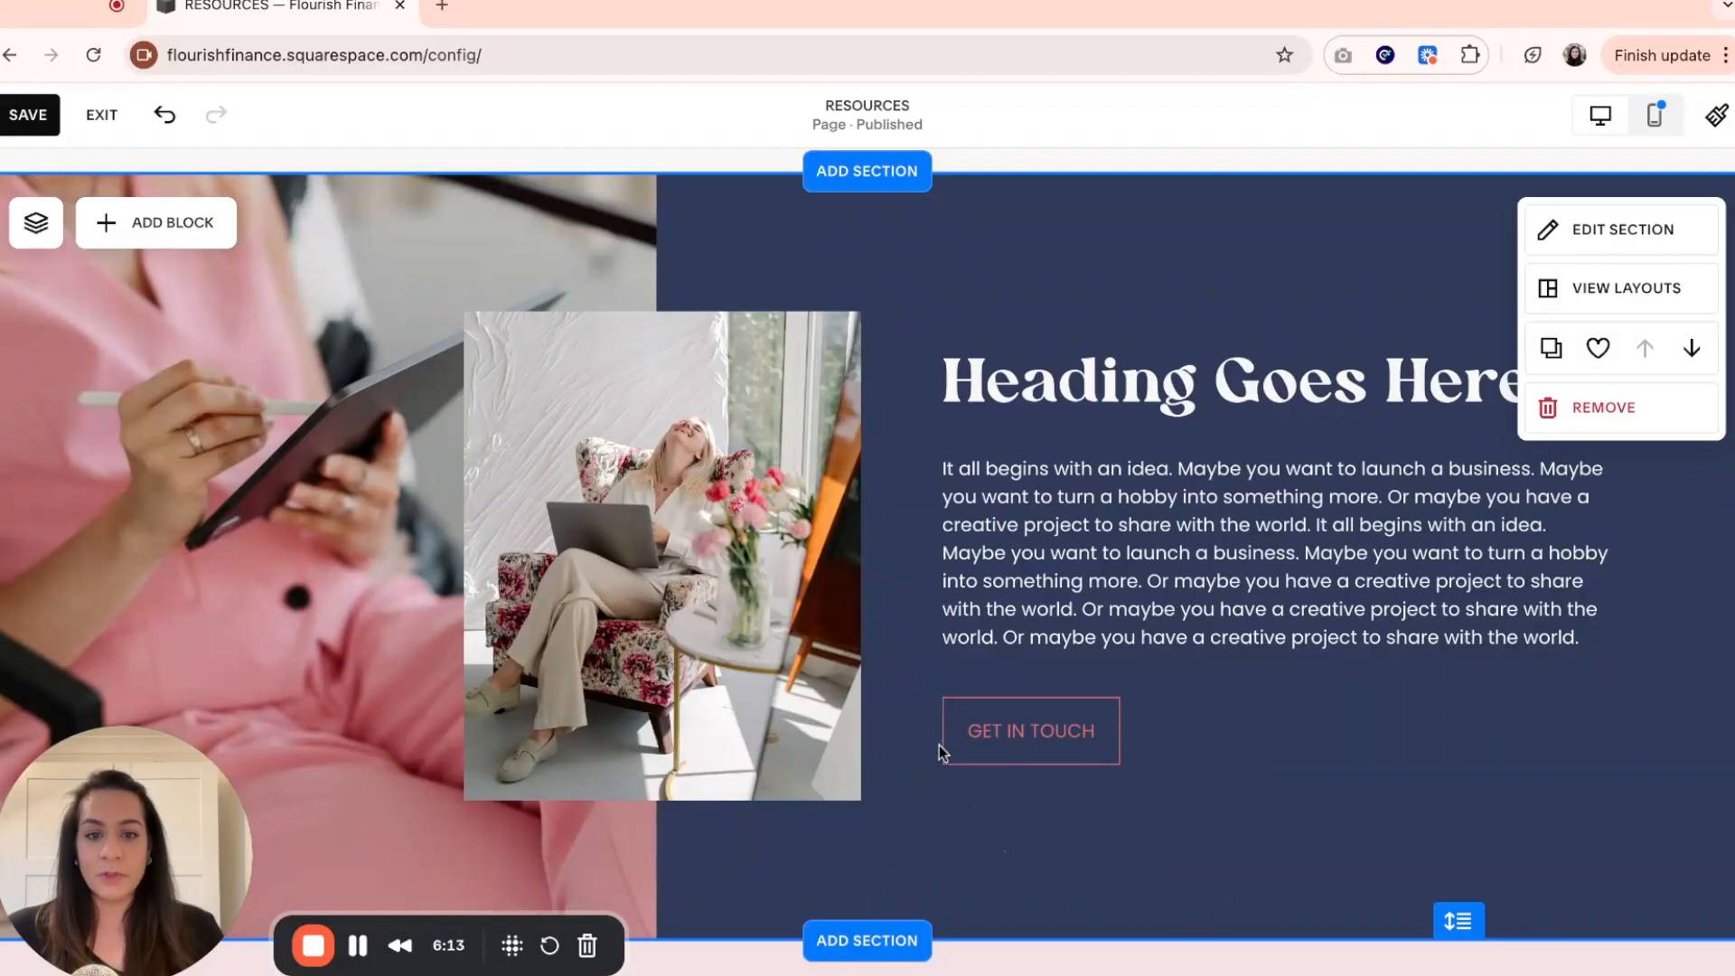
Switch the GET IN TOUCH button below the paragraph to the Tertiary Button style.
click(1088, 755)
click(978, 649)
click(1487, 564)
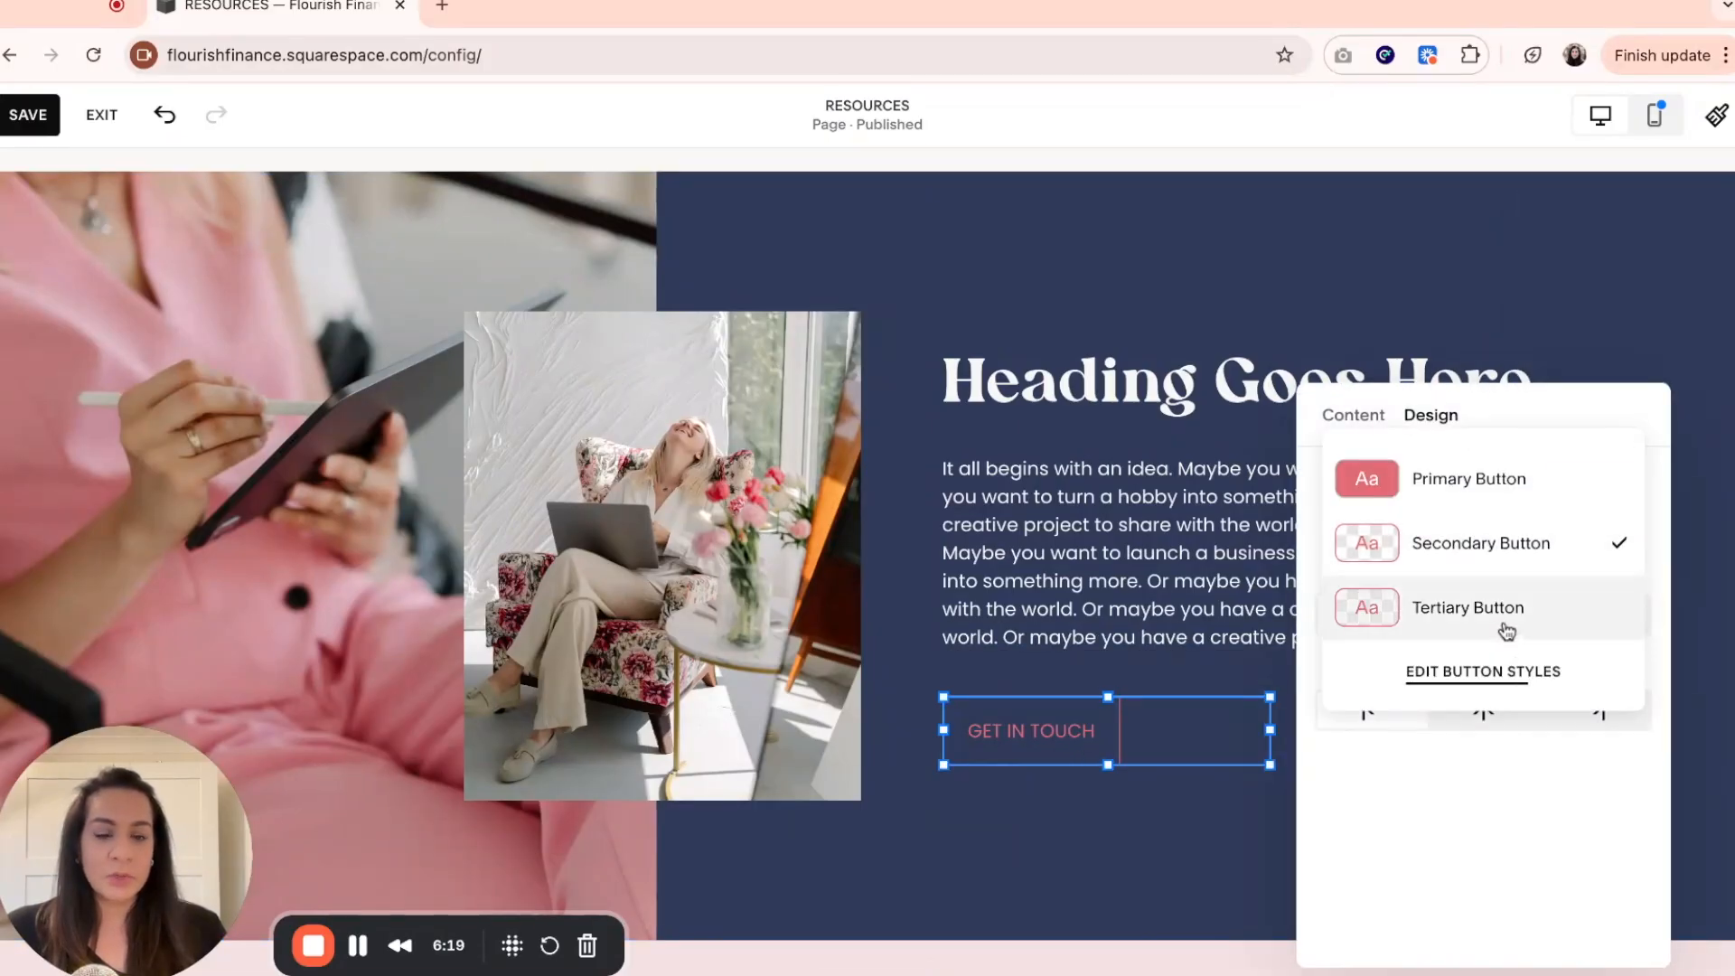
click(1502, 614)
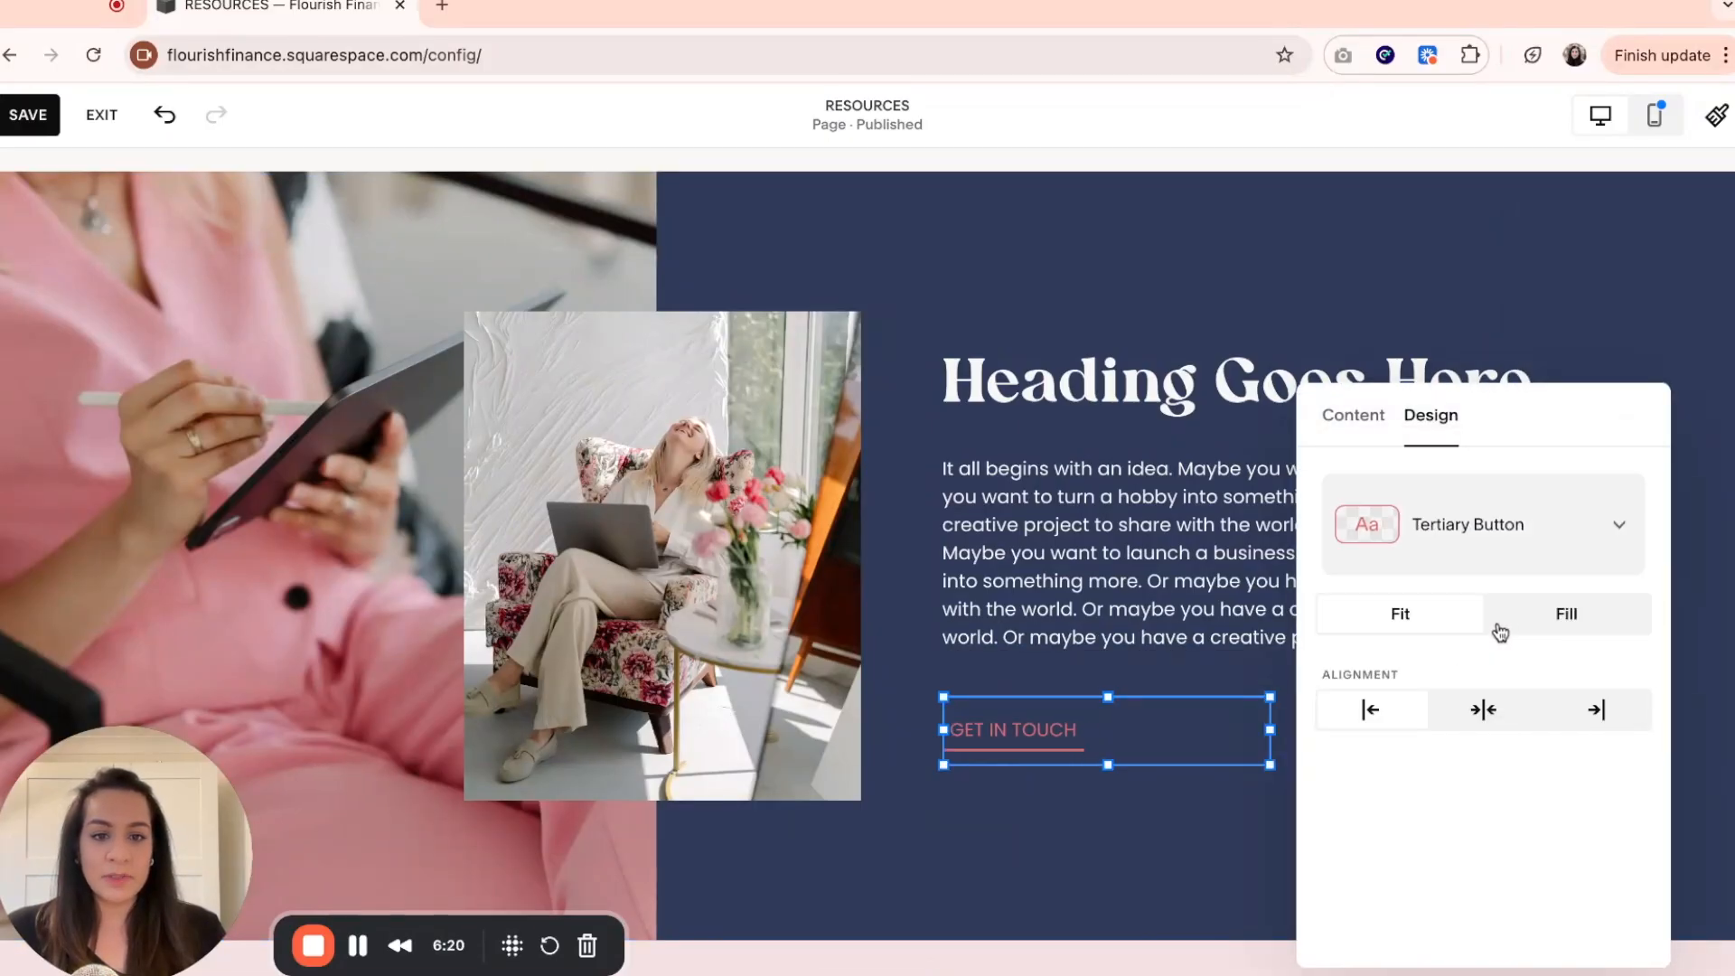
click(1135, 818)
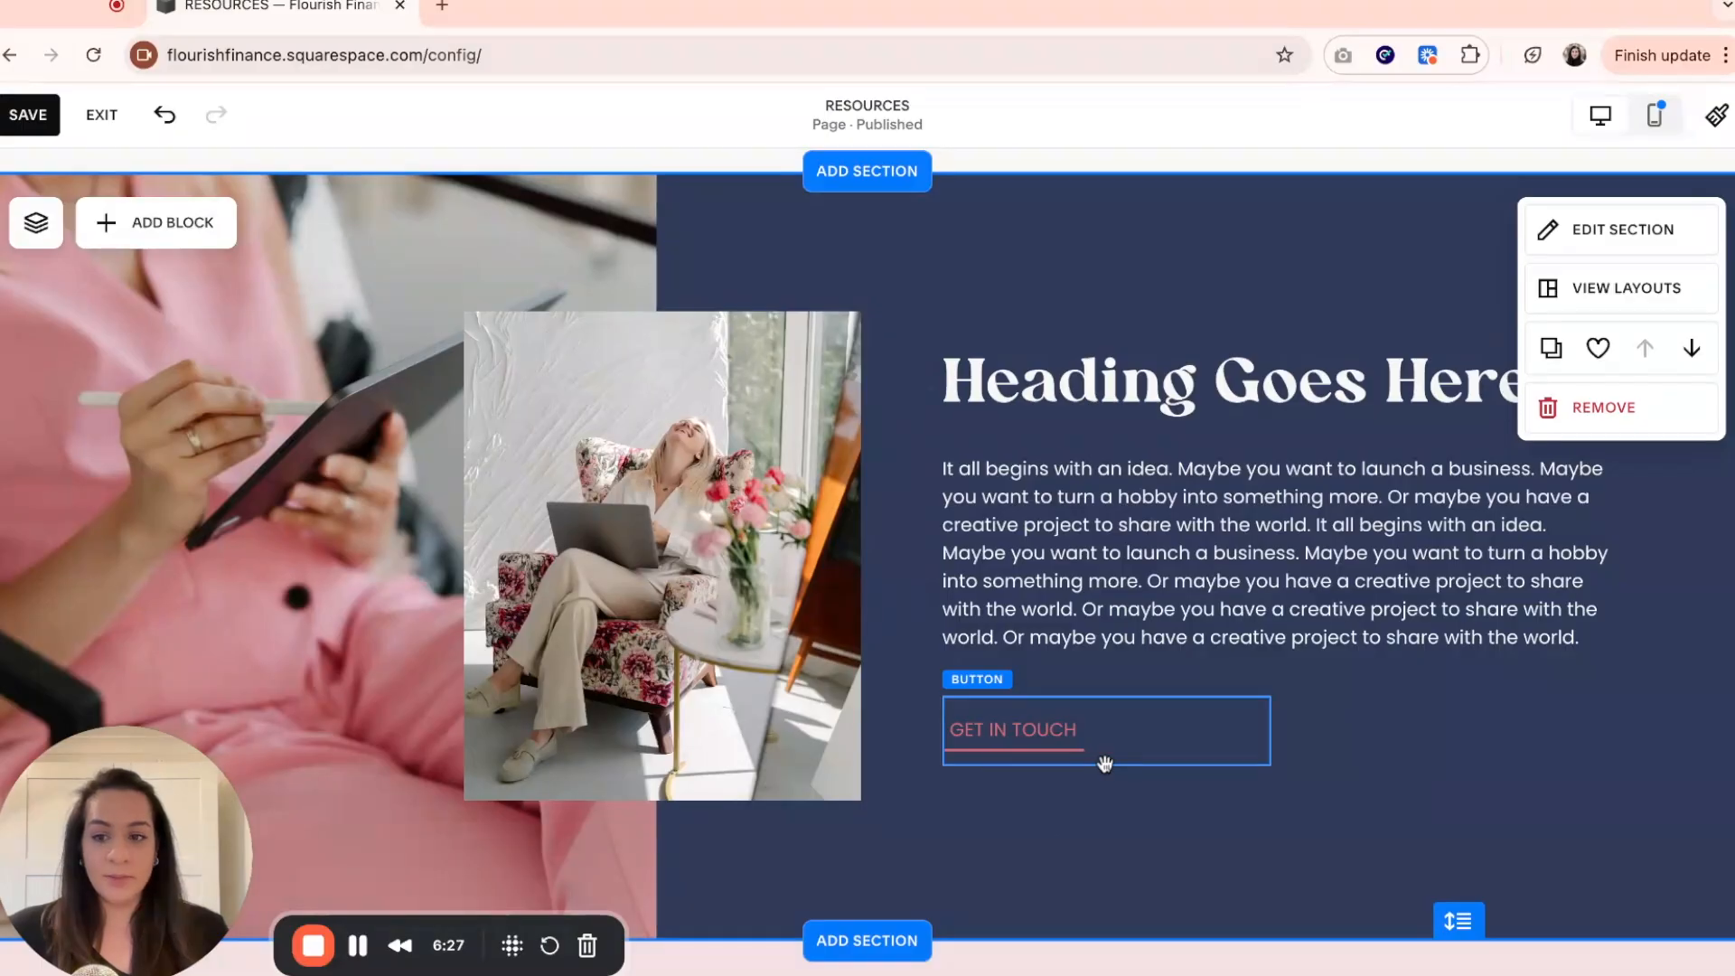
Open the site-wide Tertiary button style settings from the GET IN TOUCH button's design options.
click(1085, 739)
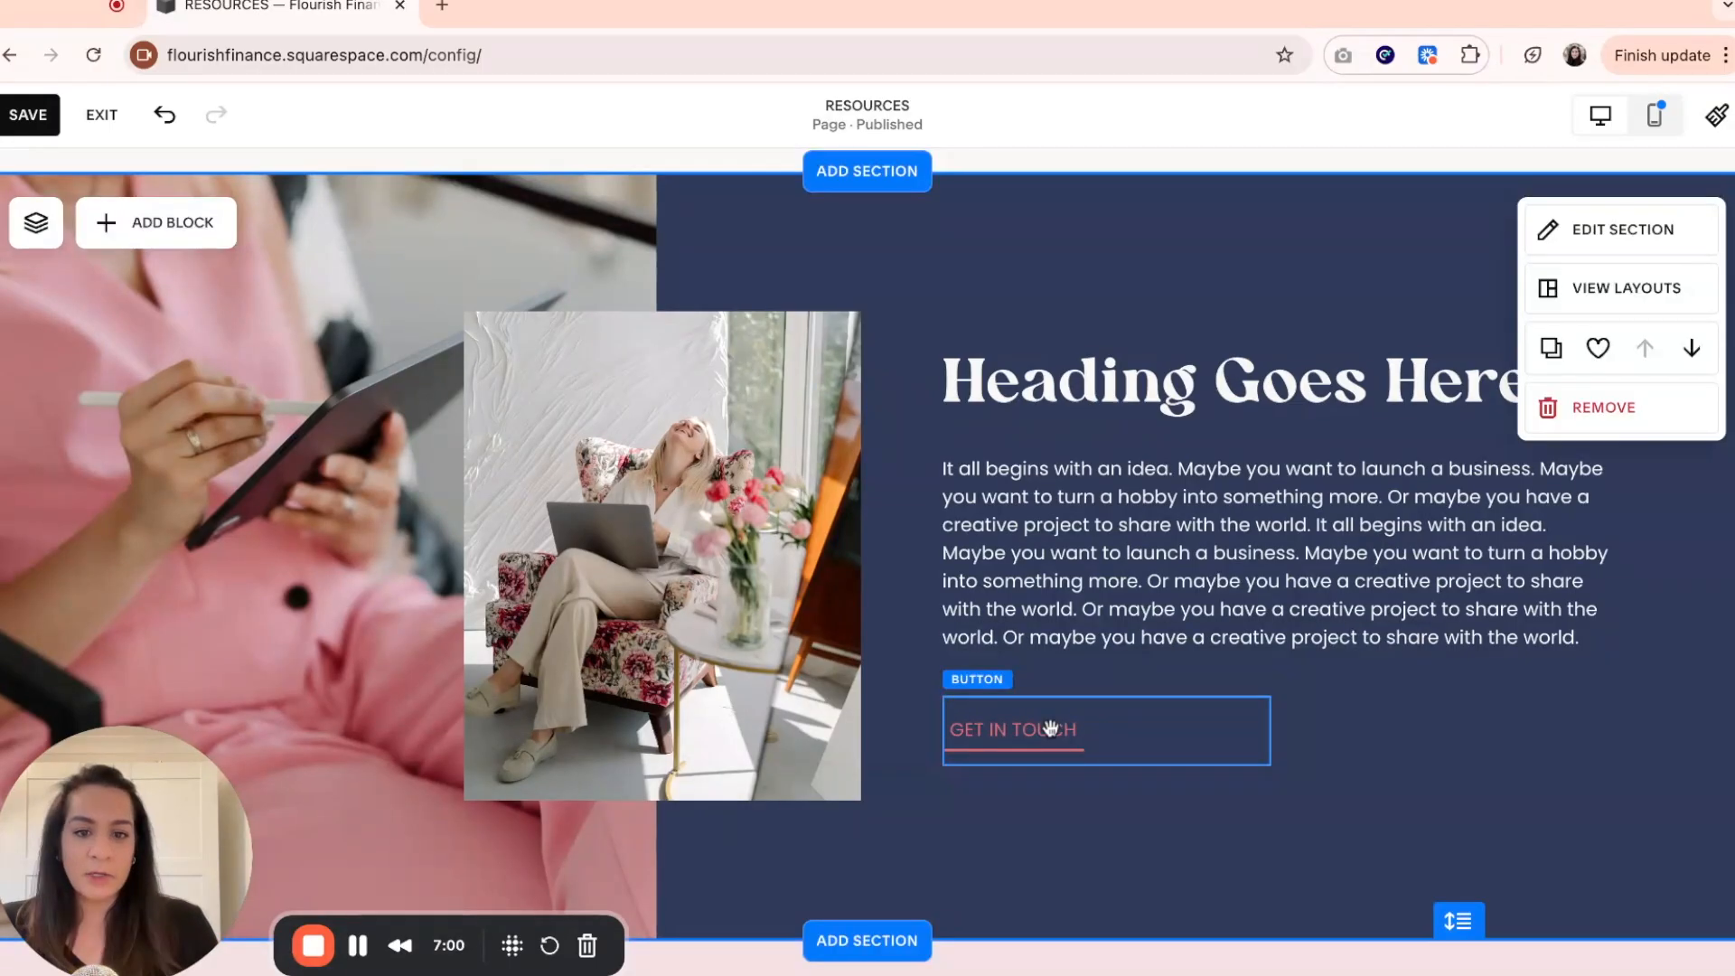
click(1050, 729)
click(969, 656)
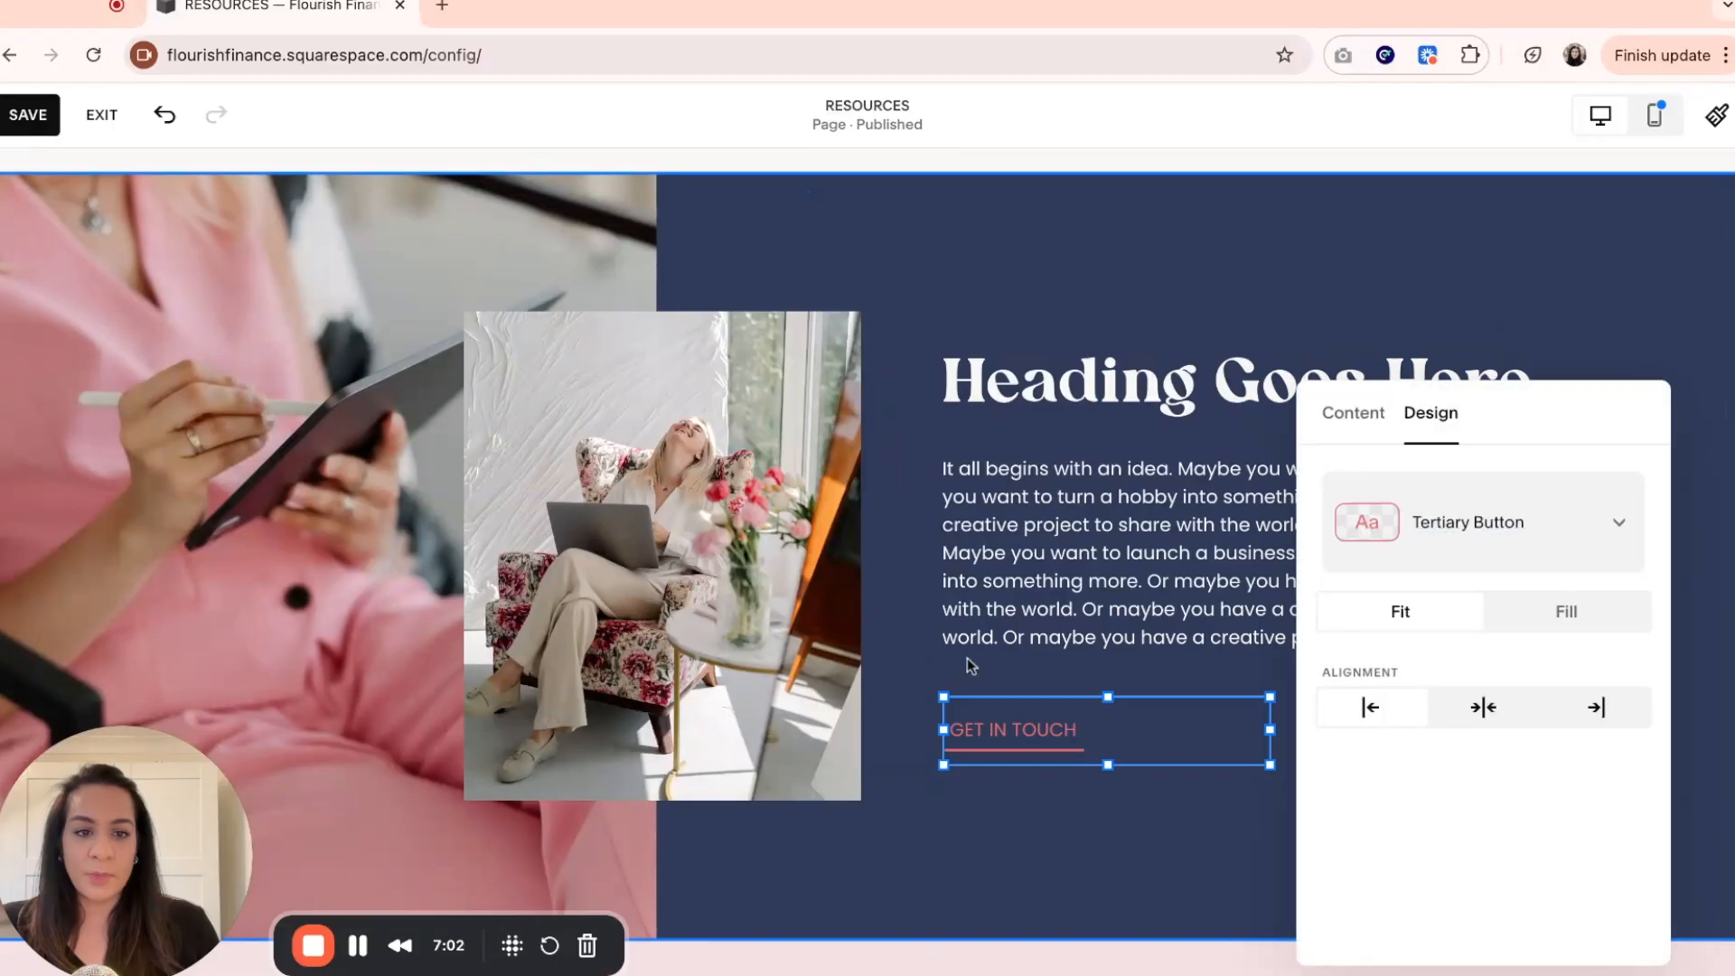
click(1596, 533)
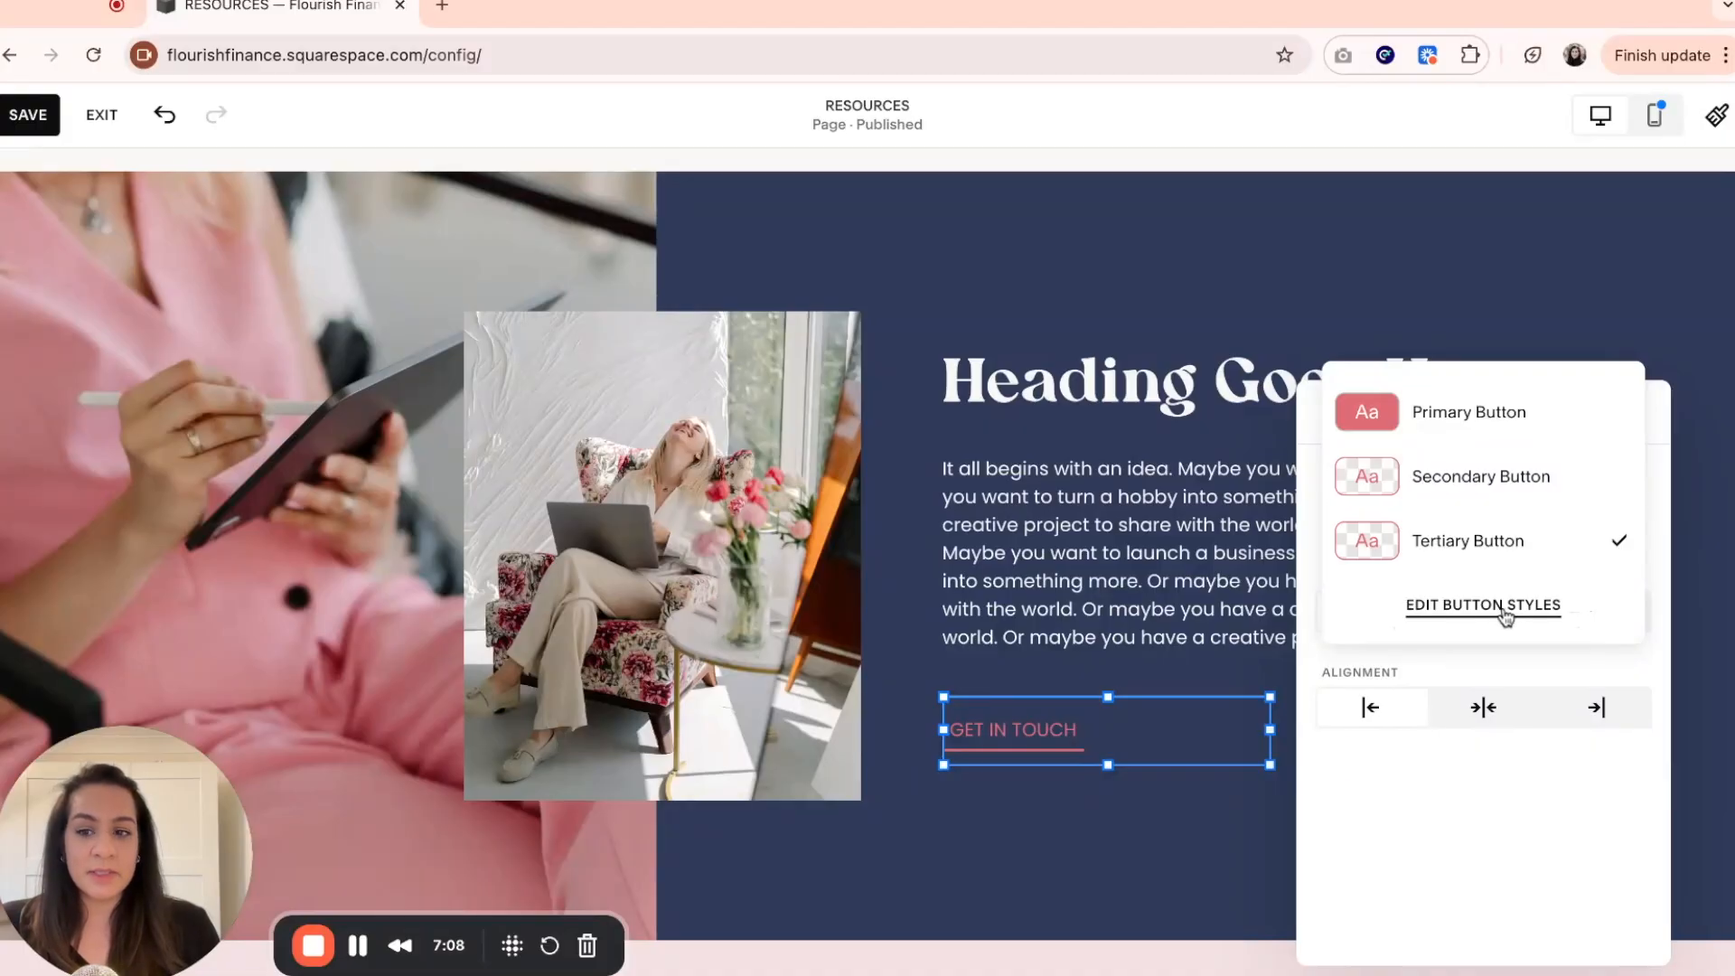
click(1451, 617)
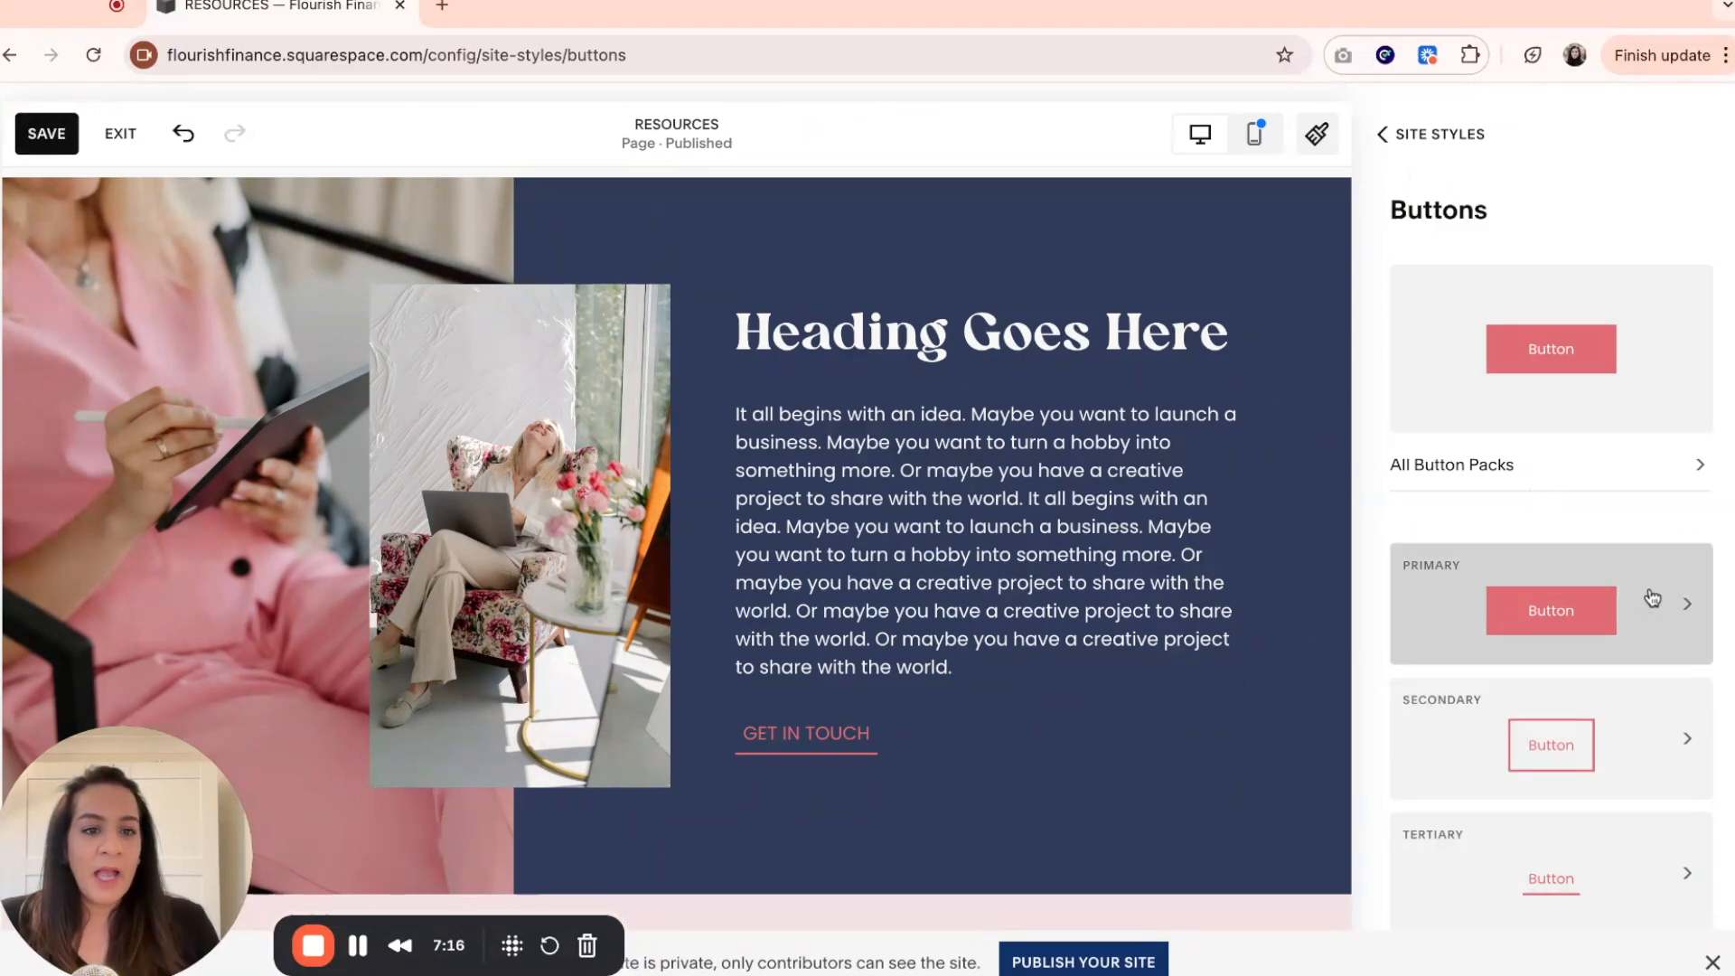
scroll(1648, 593, down, 1)
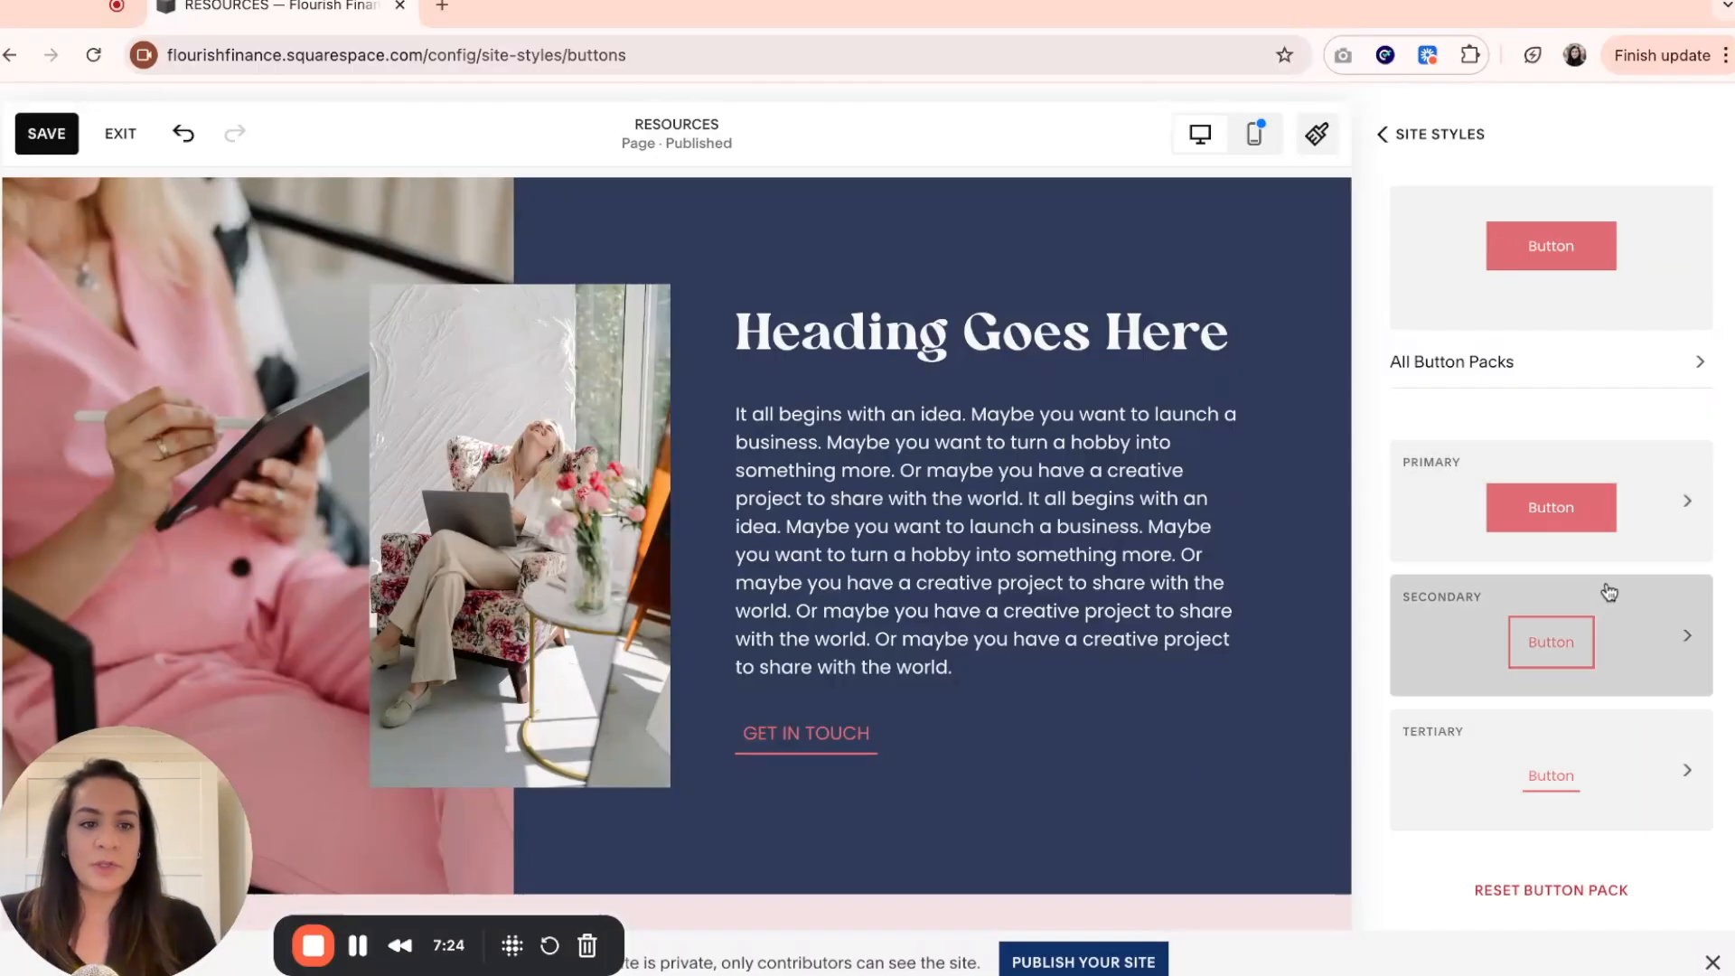
click(1624, 775)
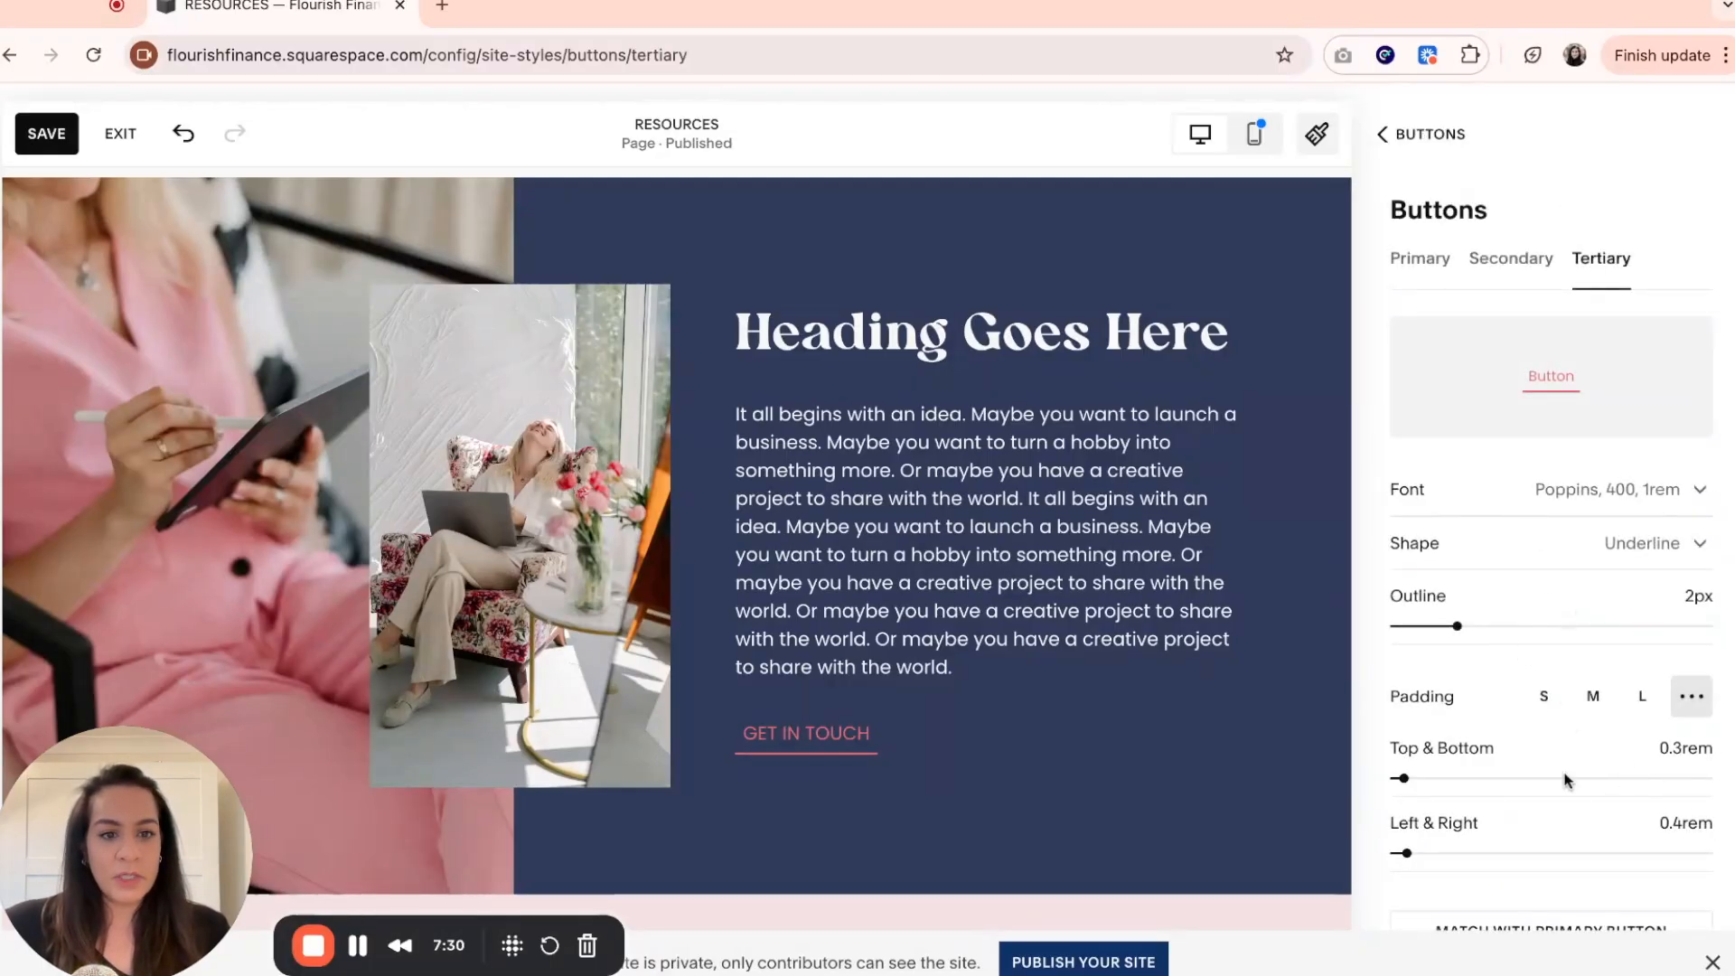
scroll(1573, 797, down, 1)
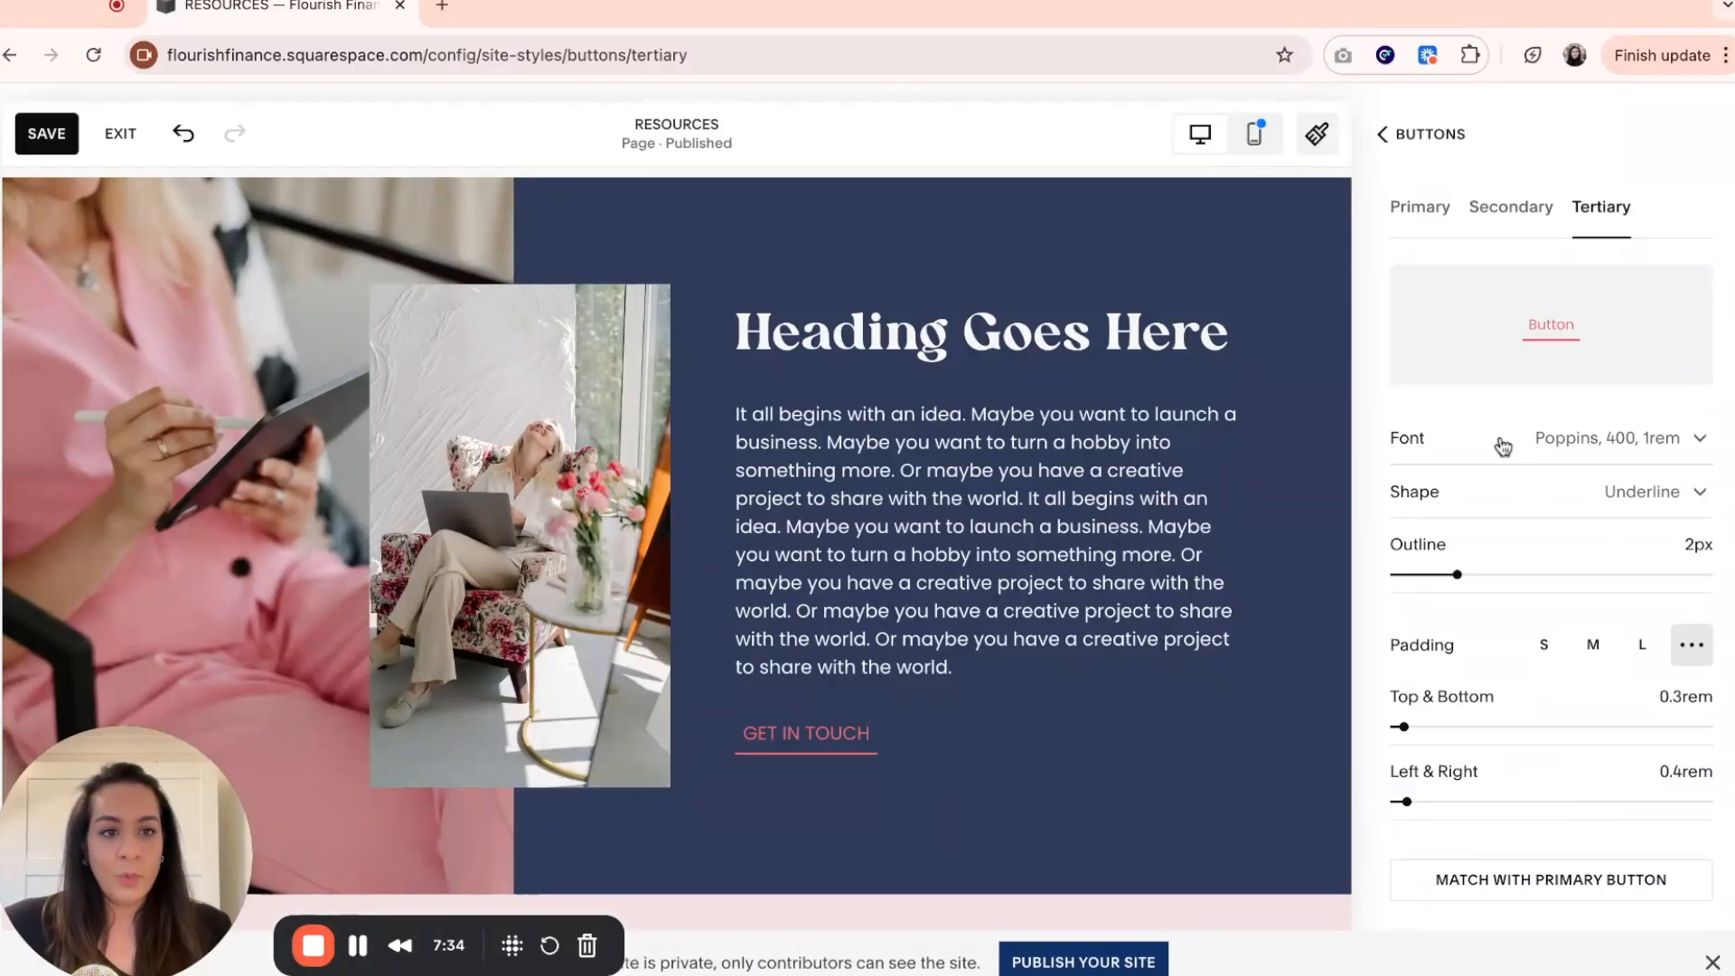
Check the Tertiary button's shape options, then try a 1px outline and return it to 2px.
click(1611, 499)
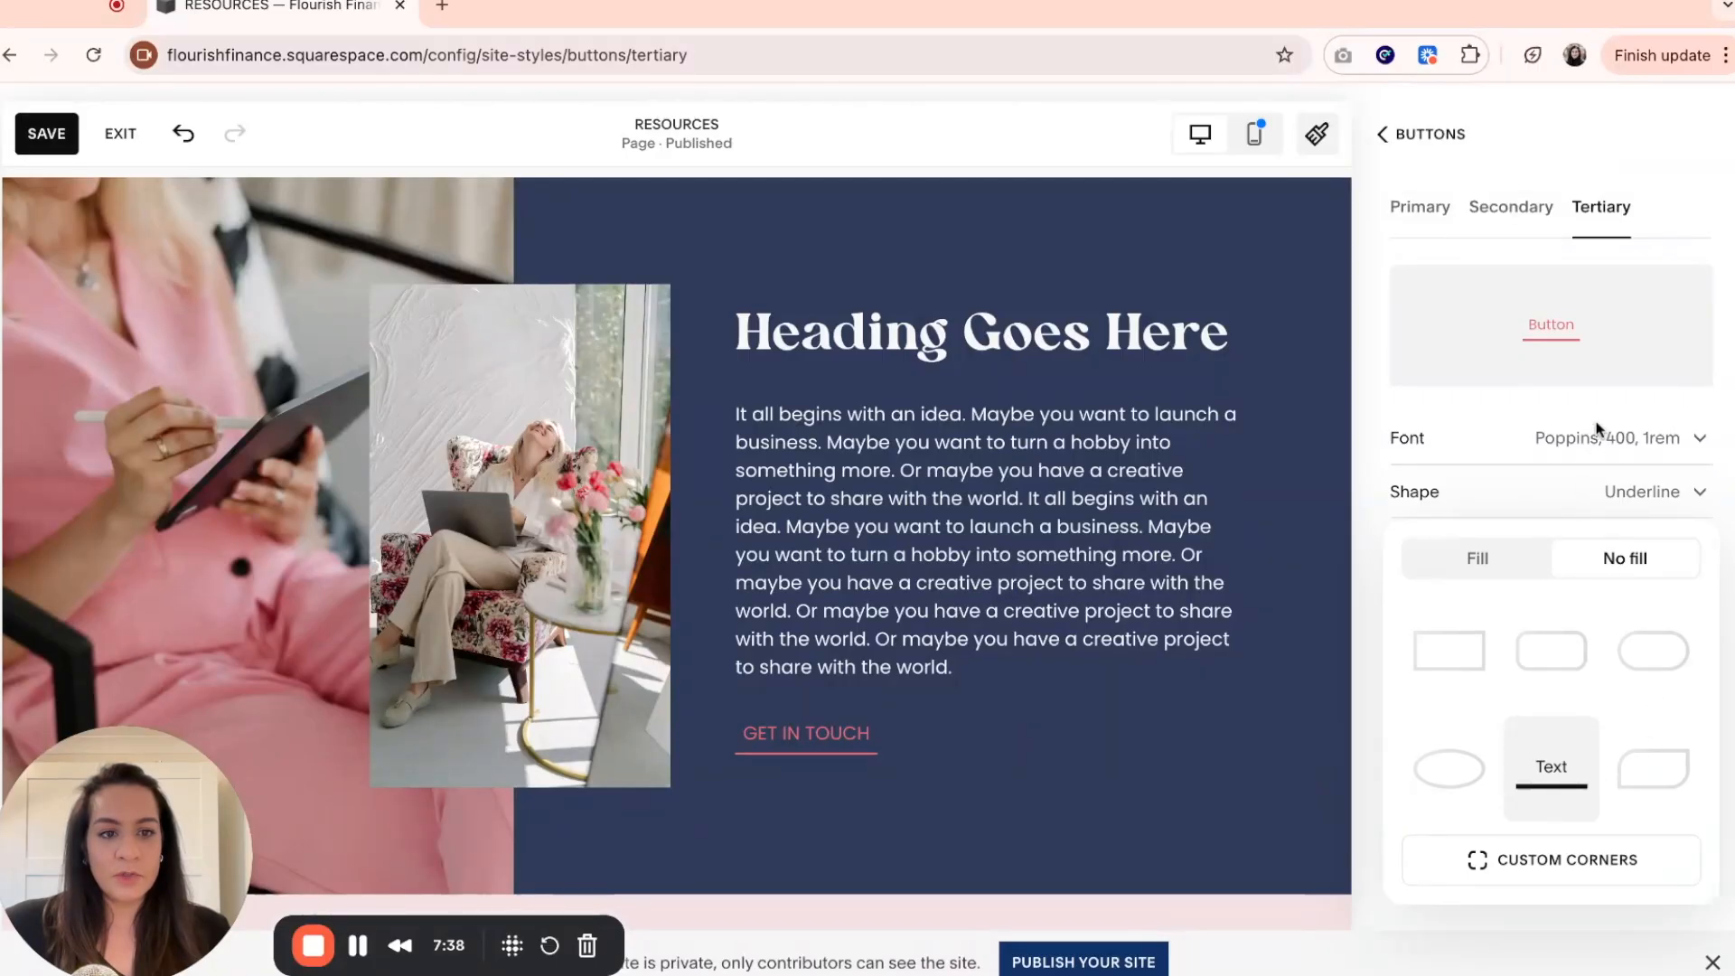
click(1517, 491)
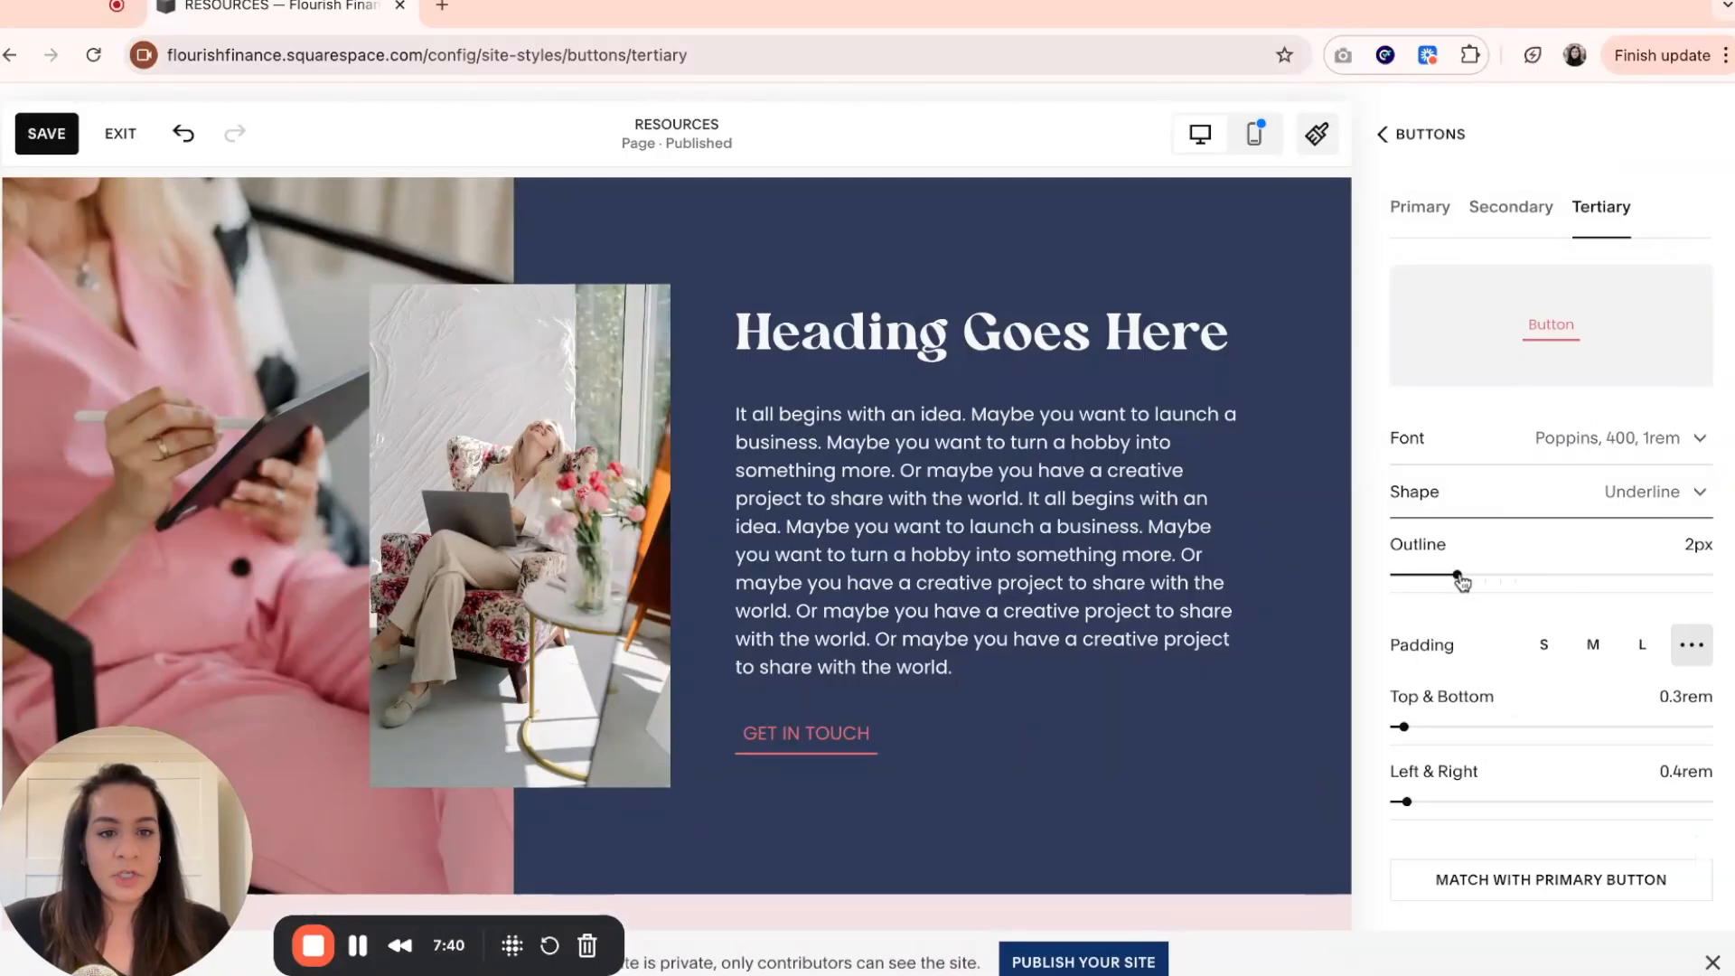
drag(1457, 575, 1426, 575)
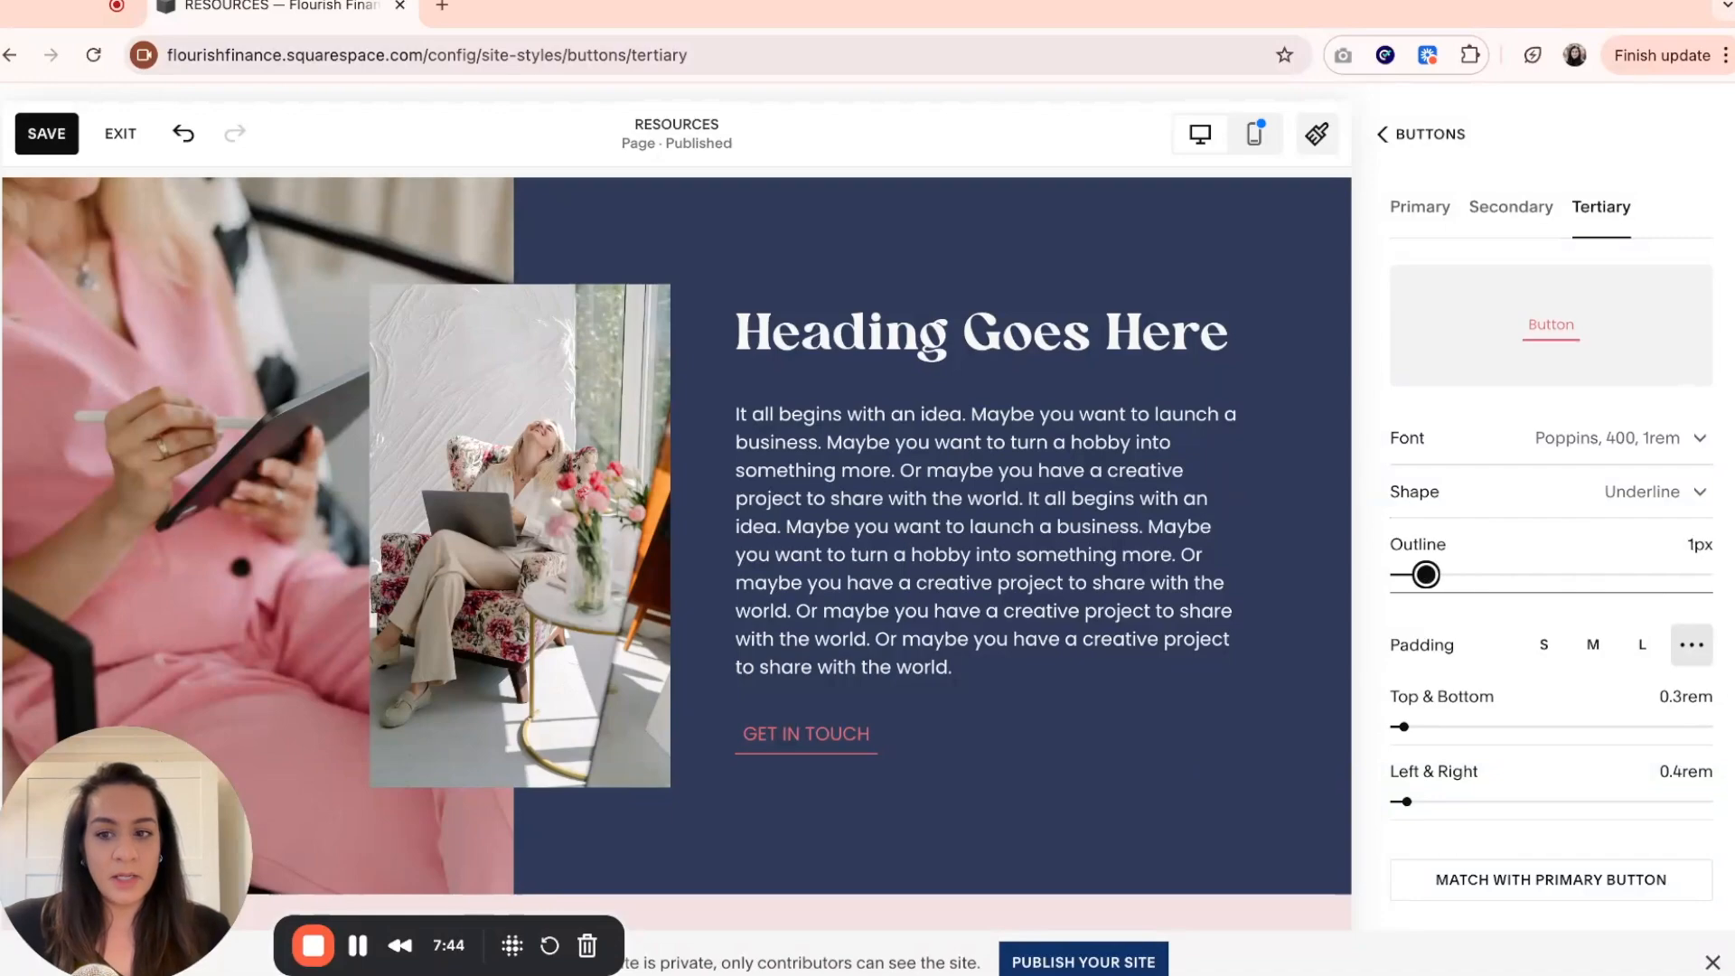
mouse_move(1426, 575)
mouse_down()
mouse_move(1580, 575)
mouse_move(1457, 575)
mouse_up()
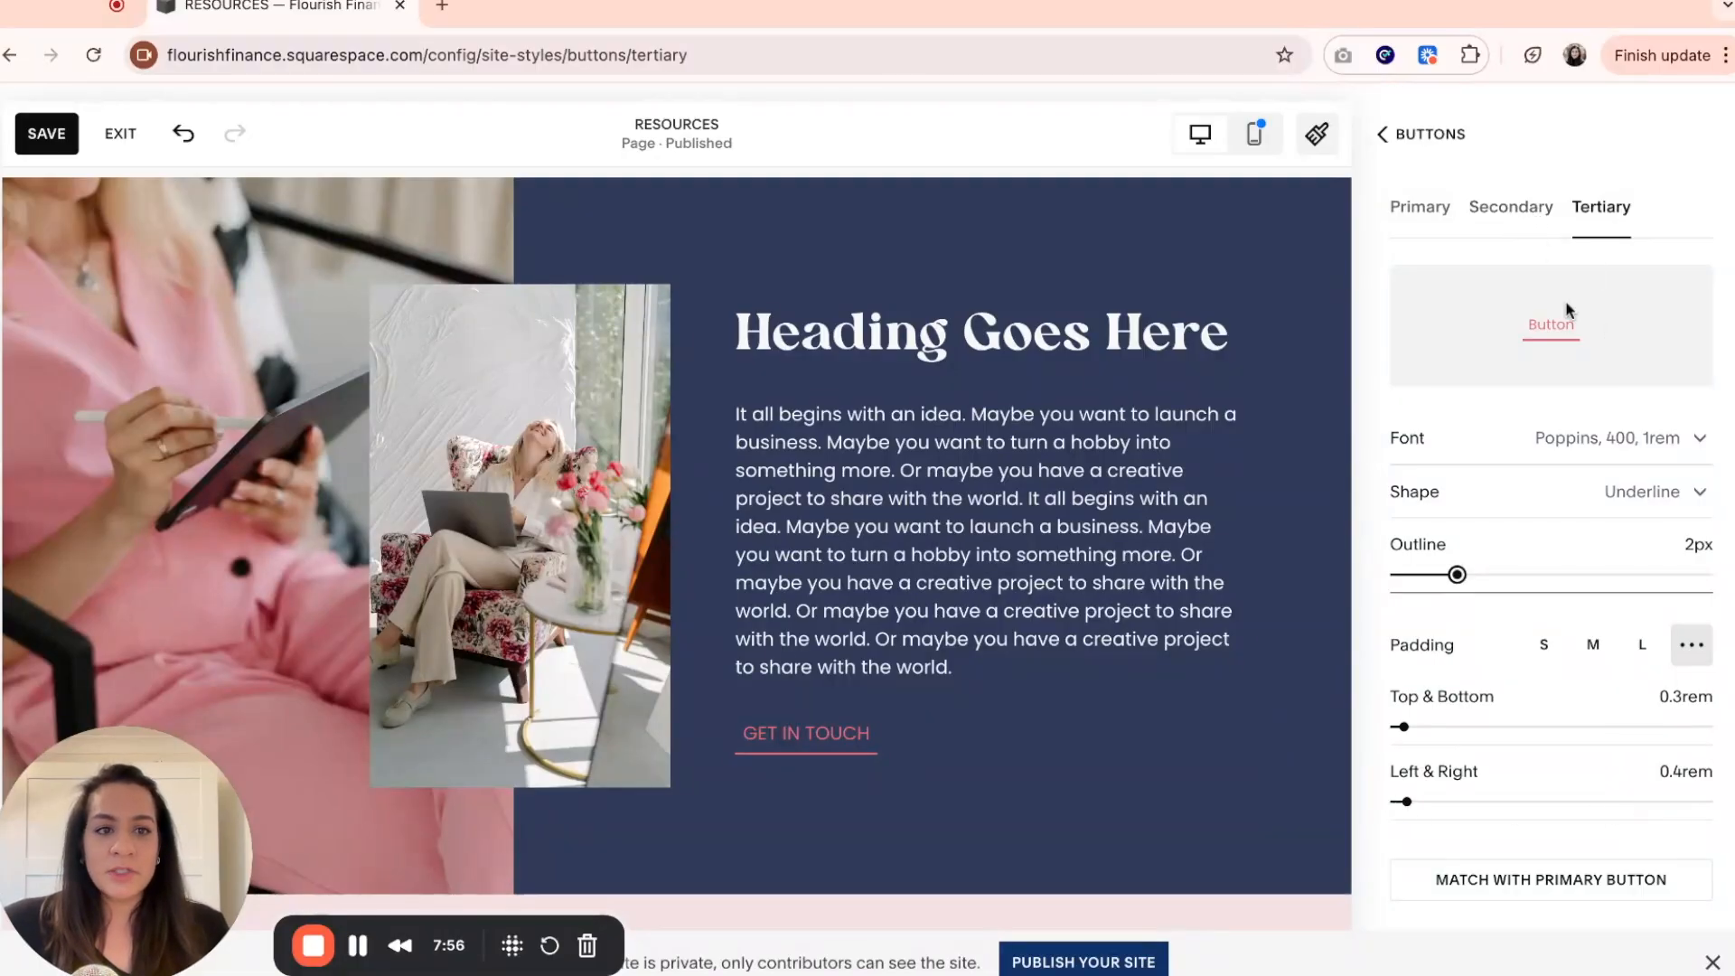
Review the Secondary and Primary button style settings, then return to the overview of button styles.
click(1535, 216)
click(1414, 216)
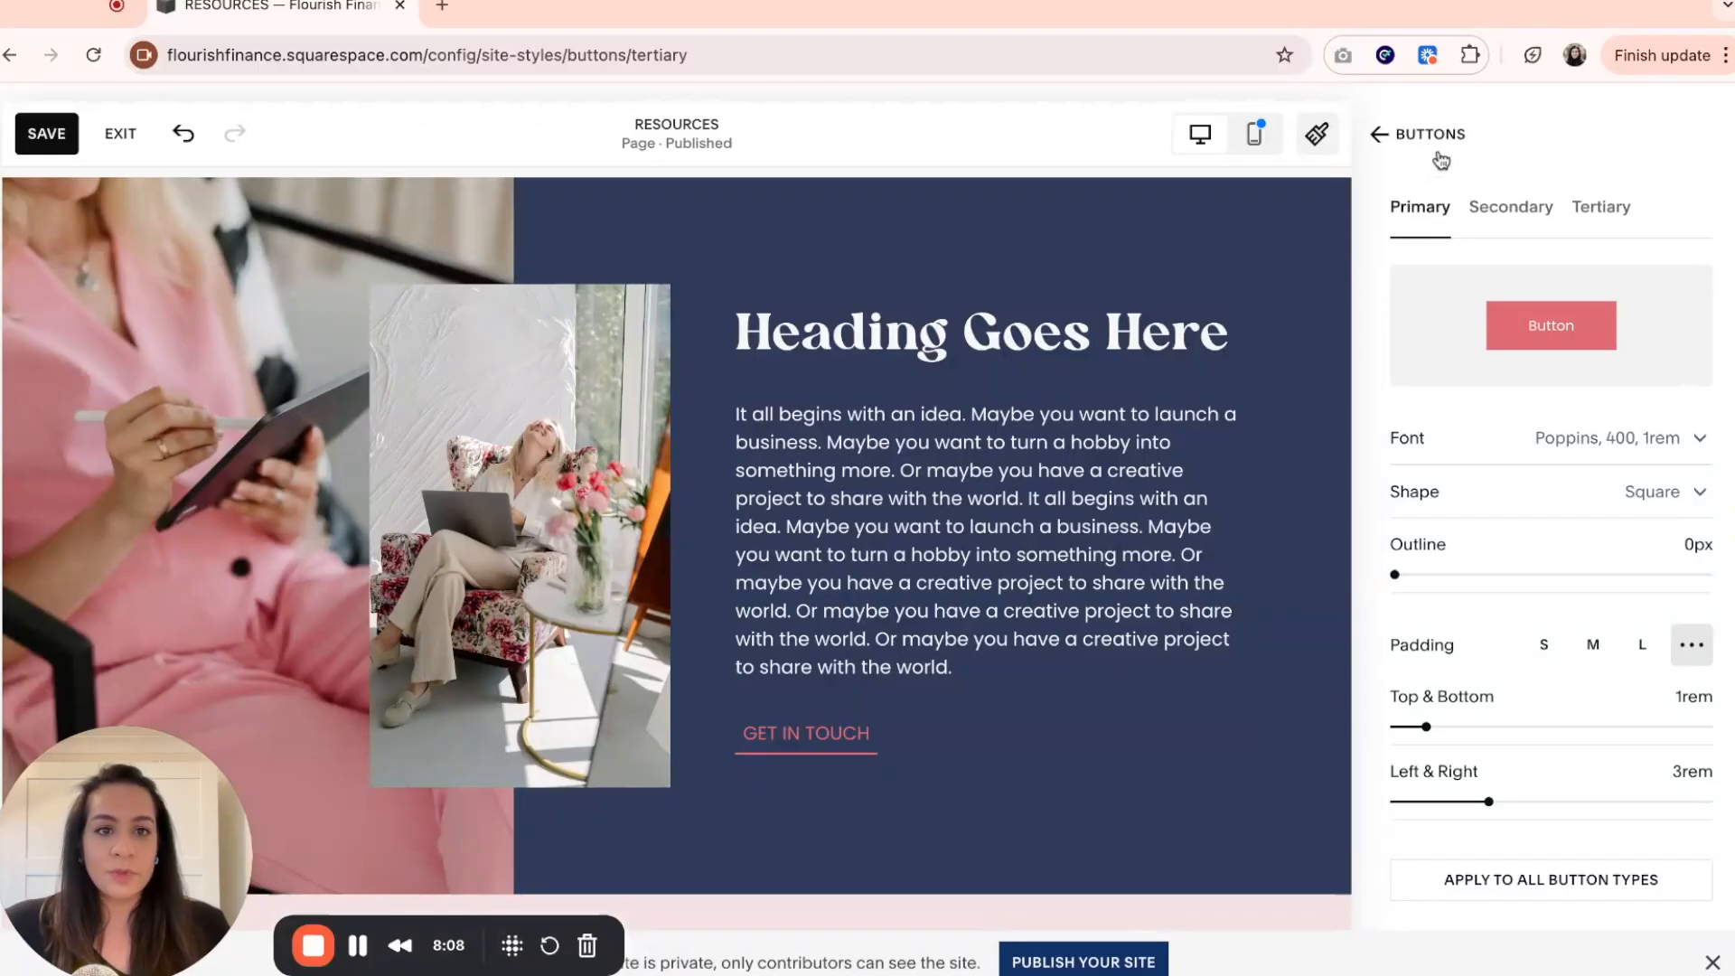
click(1391, 140)
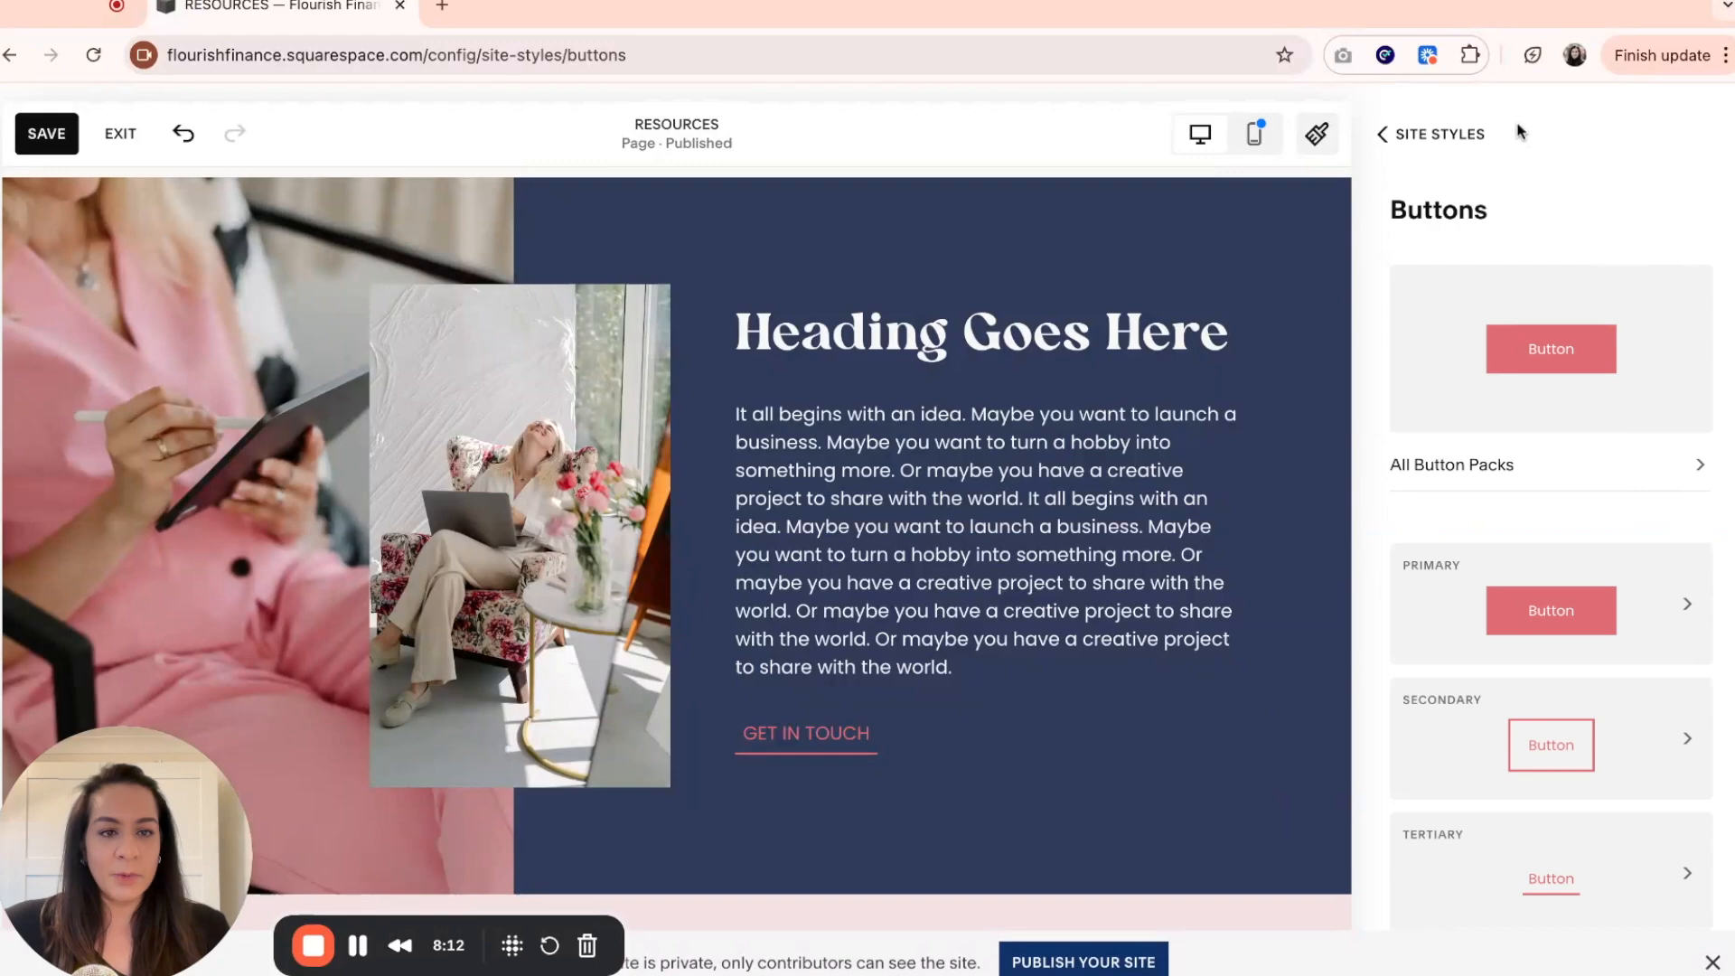
Open the Dark 1 section color theme in the site styles and look through its individual color settings.
click(1422, 143)
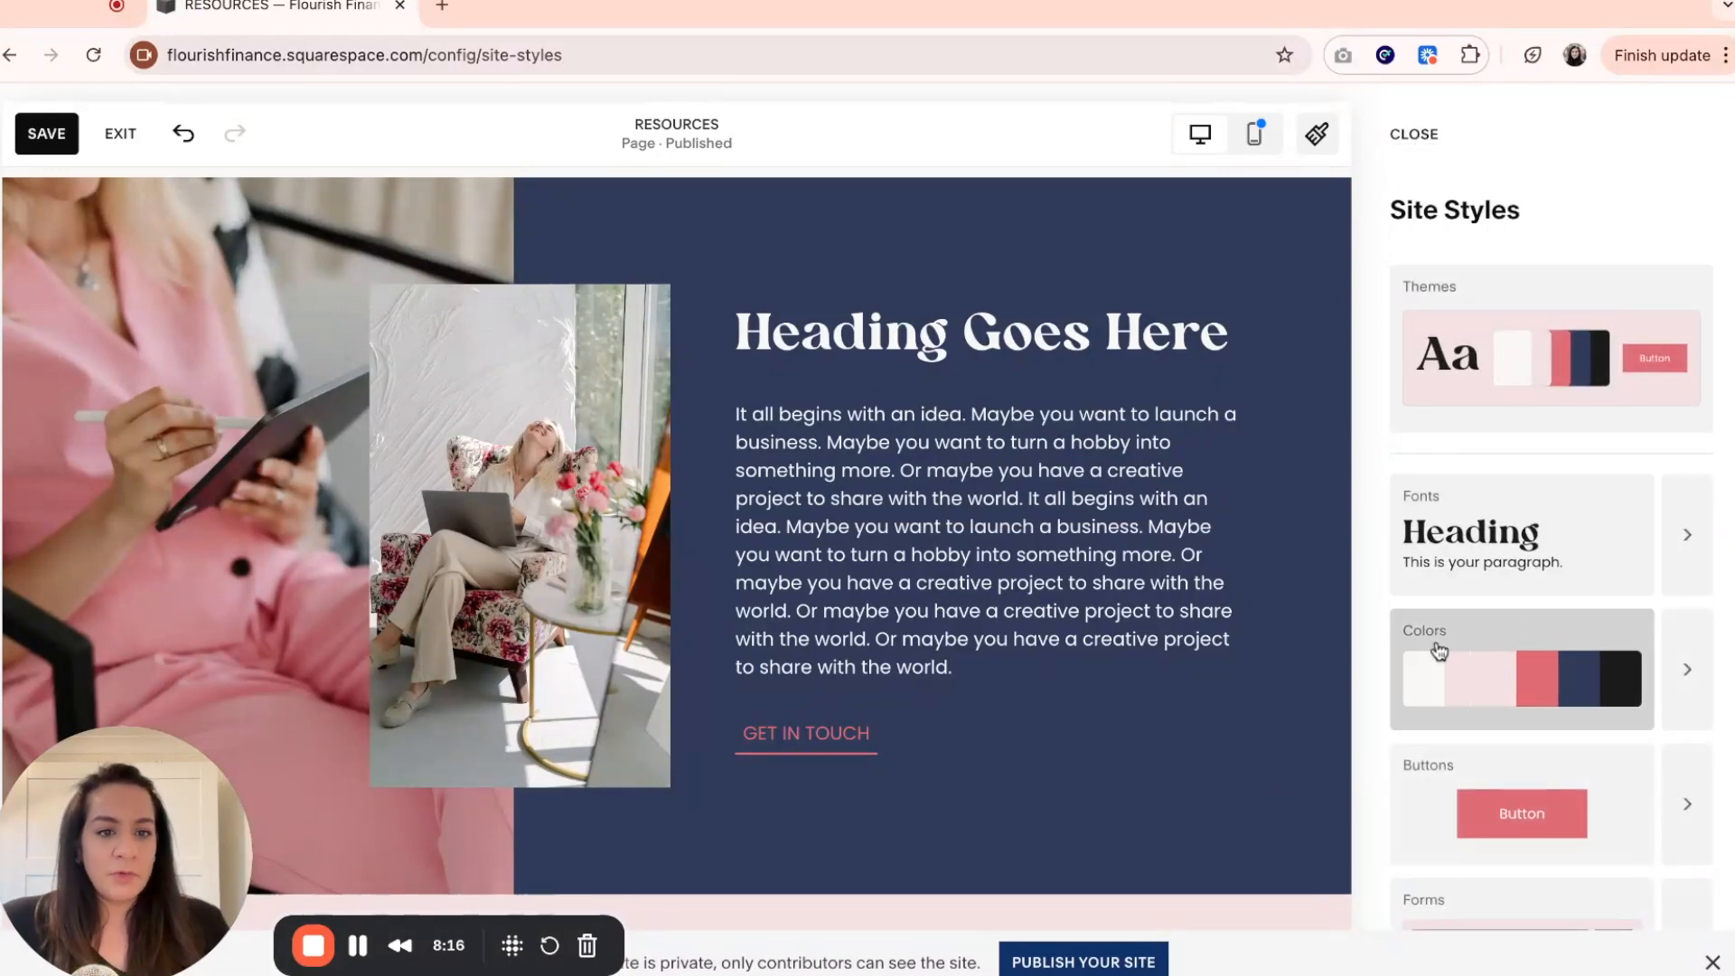
click(1686, 682)
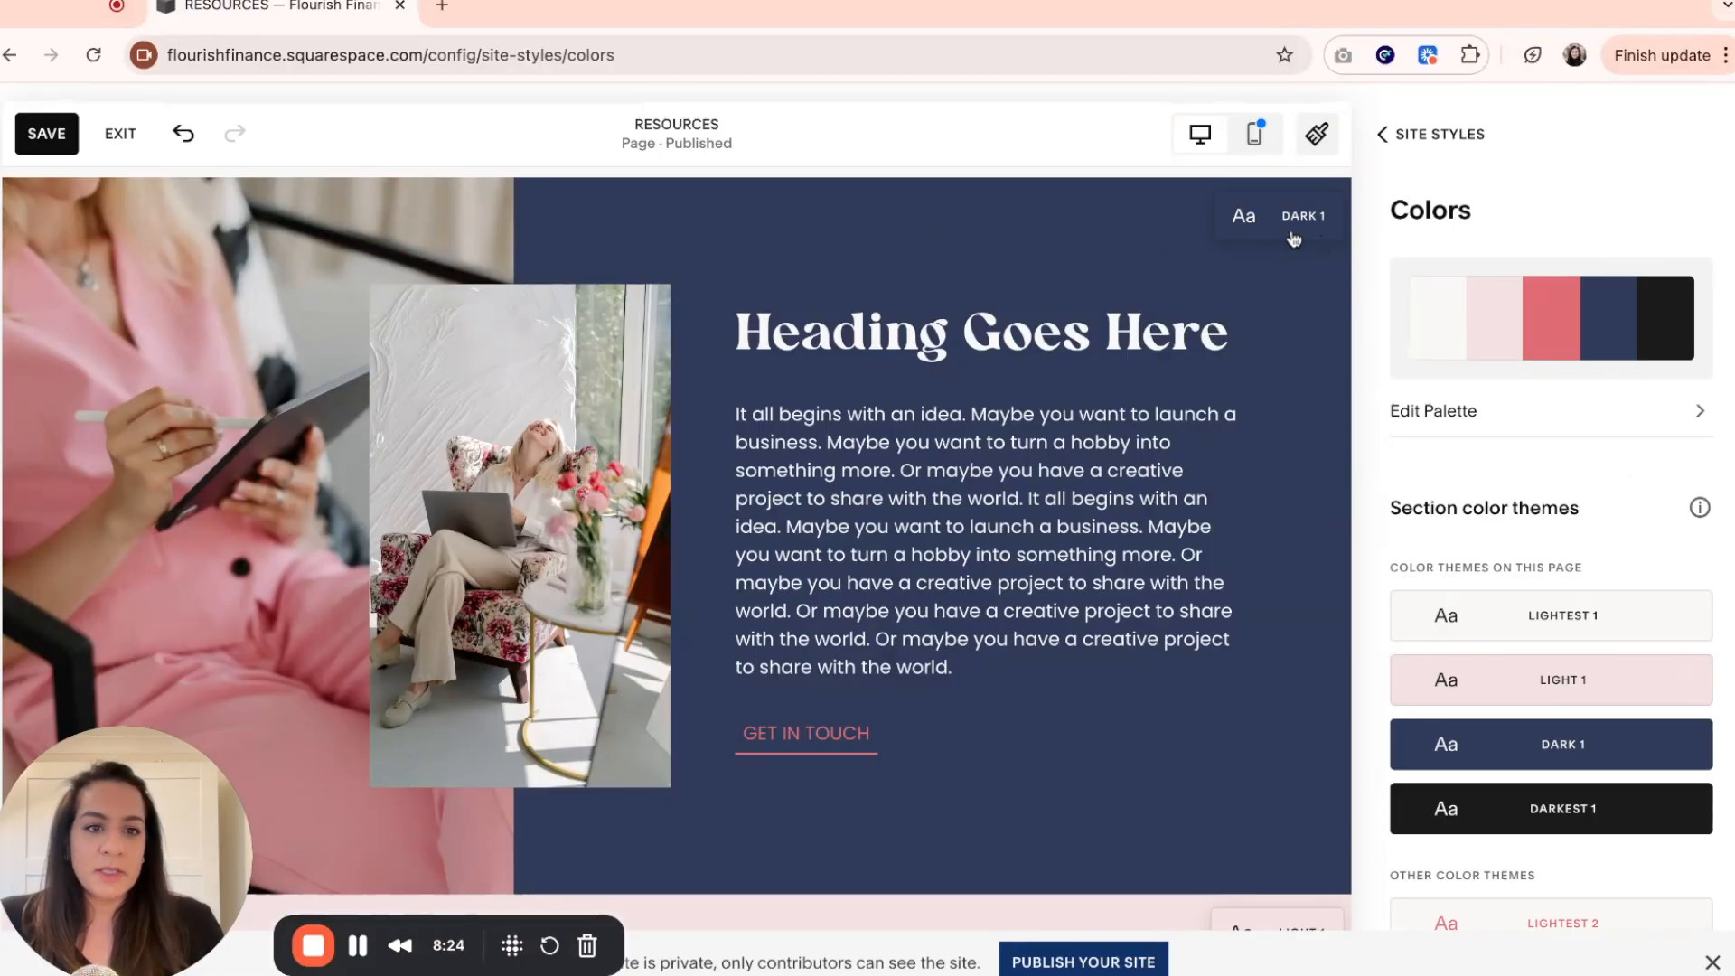
click(1681, 748)
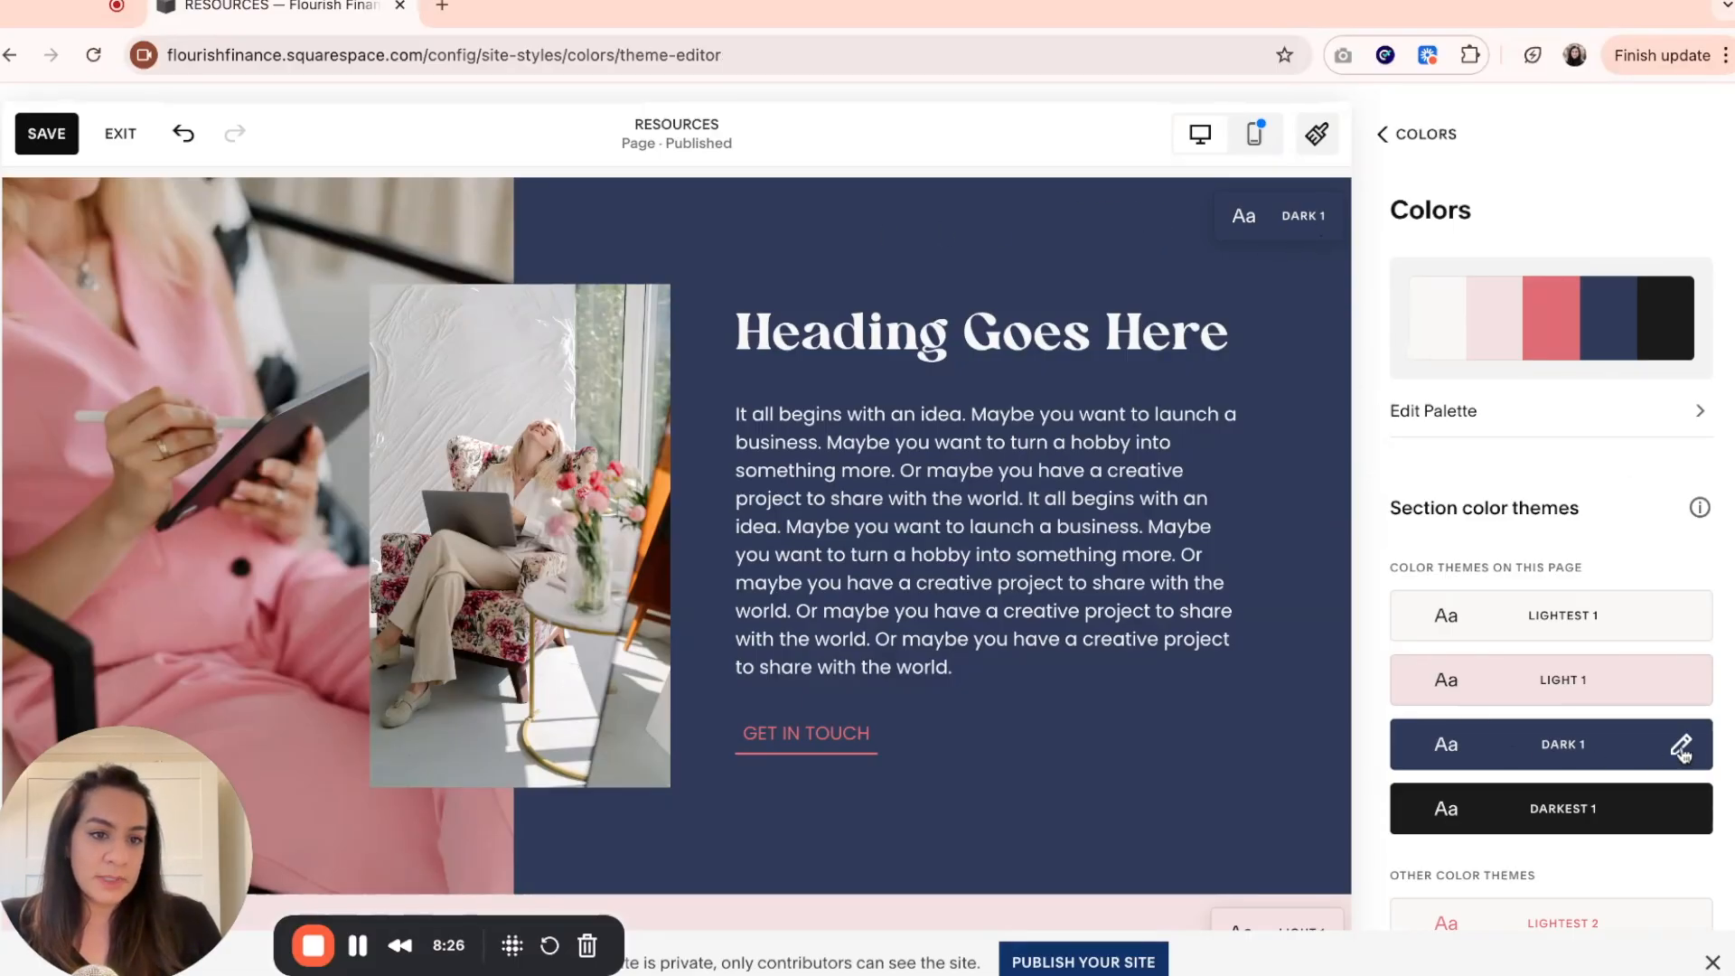
scroll(1634, 756, down, 3)
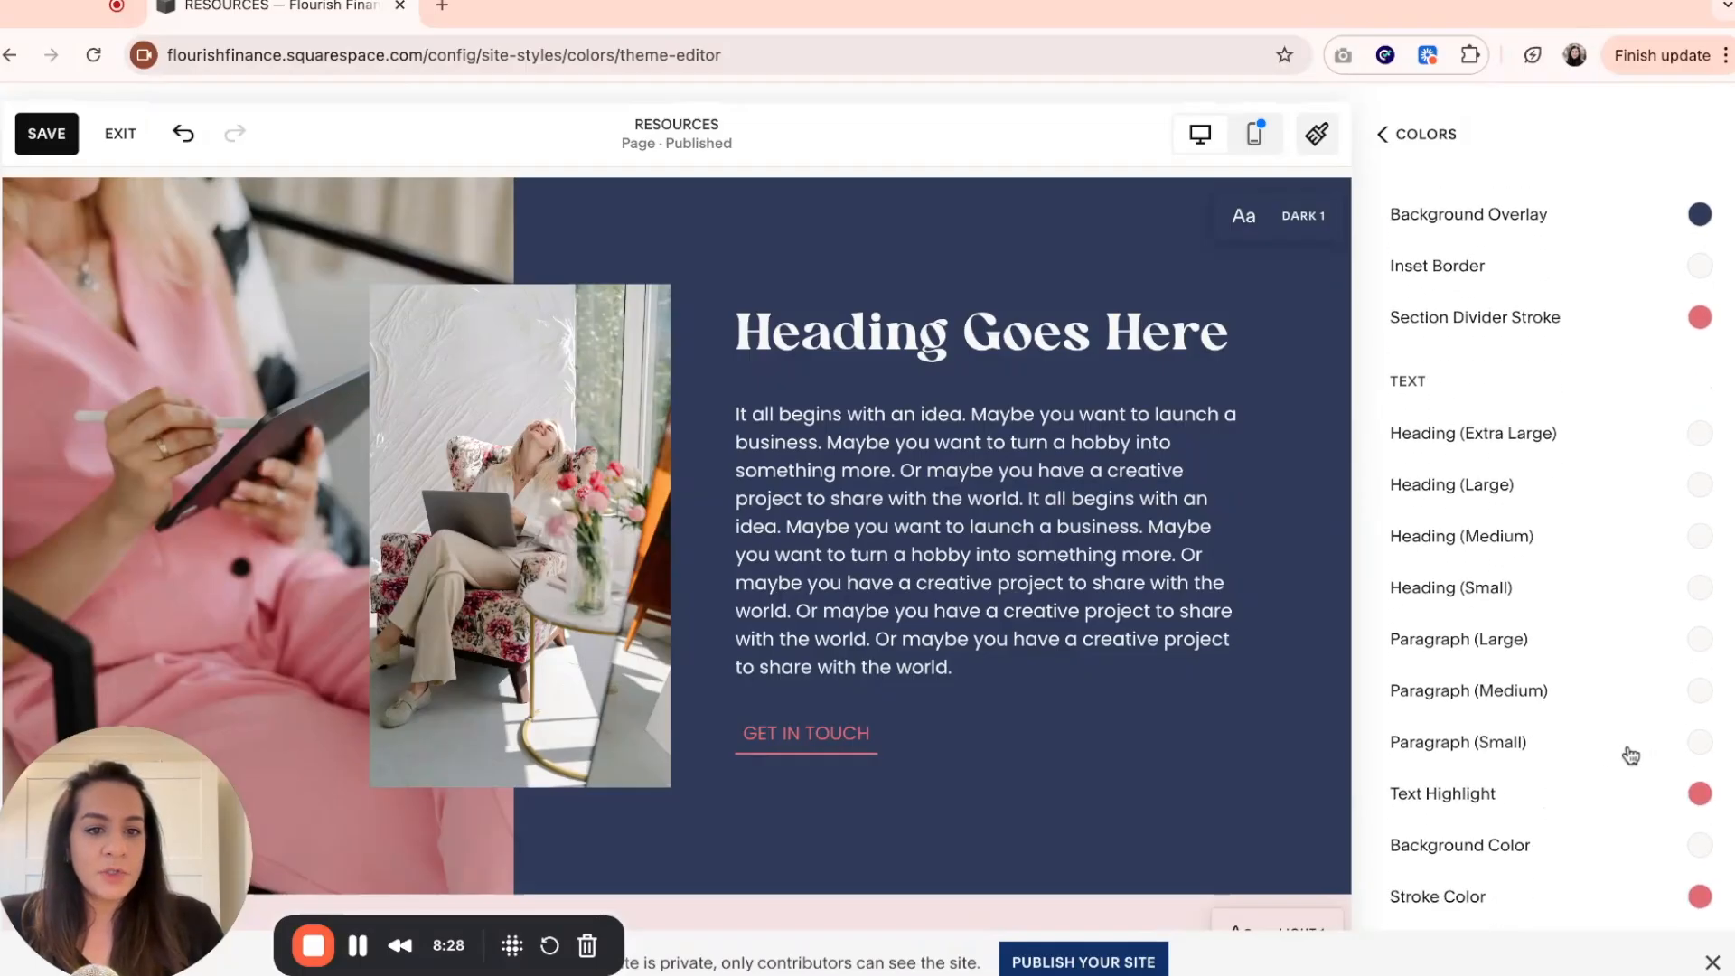
scroll(1631, 755, down, 10)
scroll(1624, 755, down, 5)
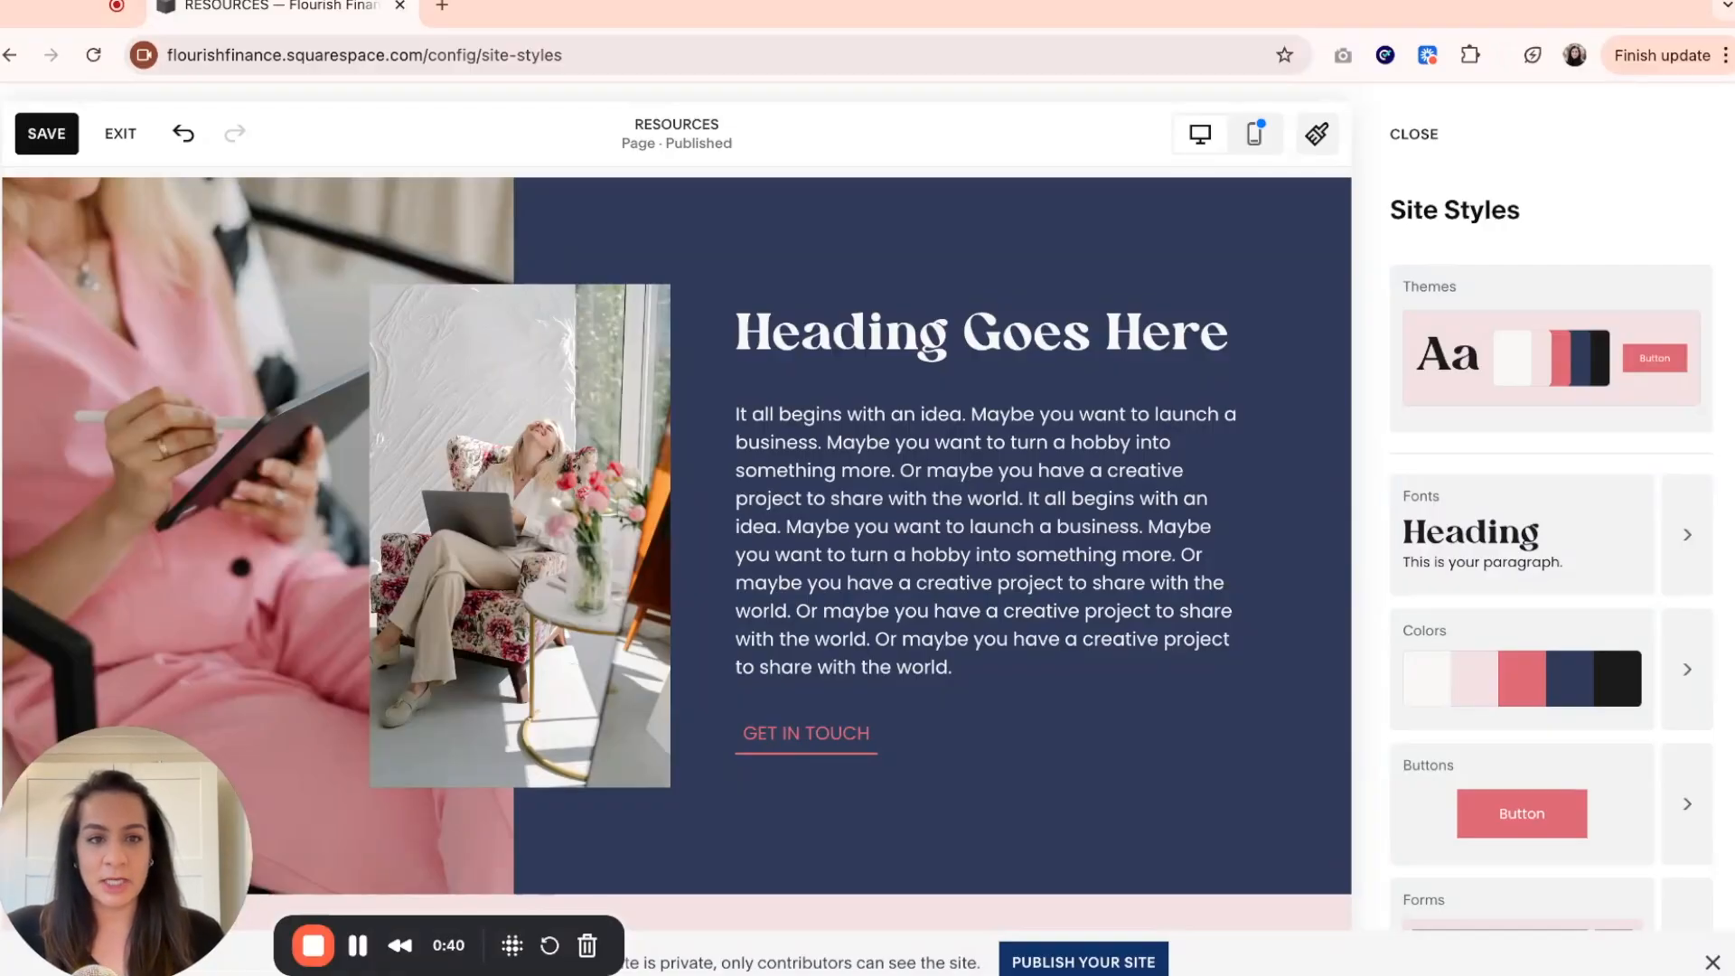
Close the site styles and apply the Primary style to the GET IN TOUCH button below the paragraph.
click(1431, 136)
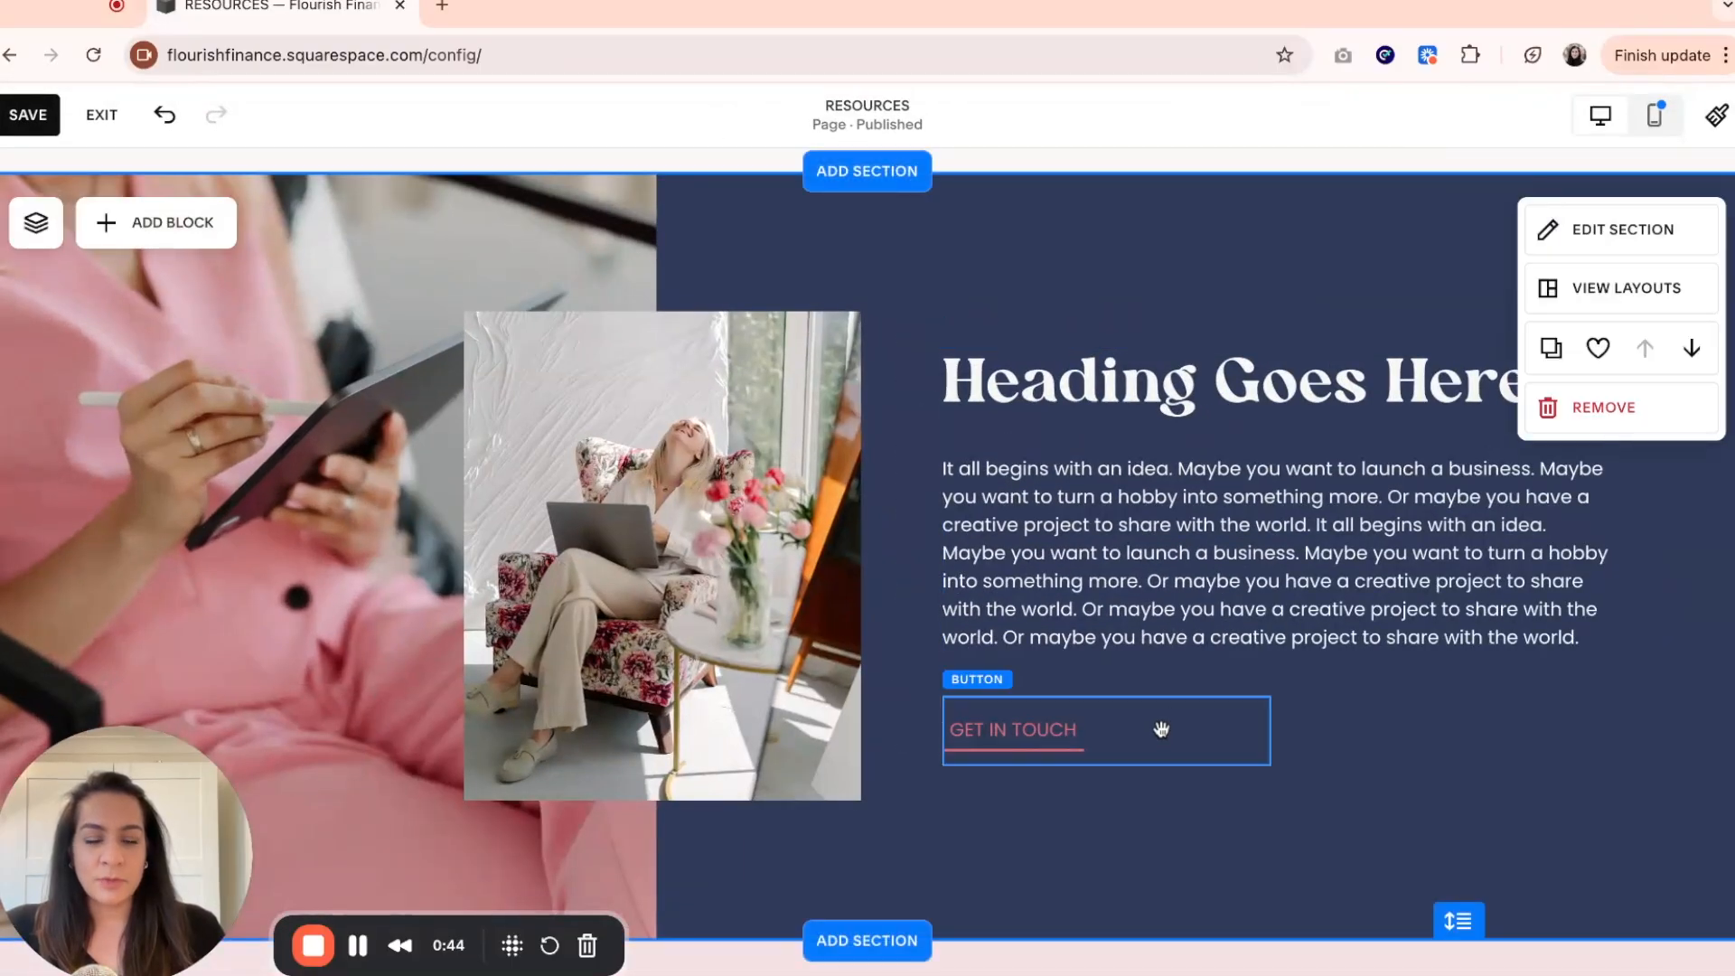
click(1068, 728)
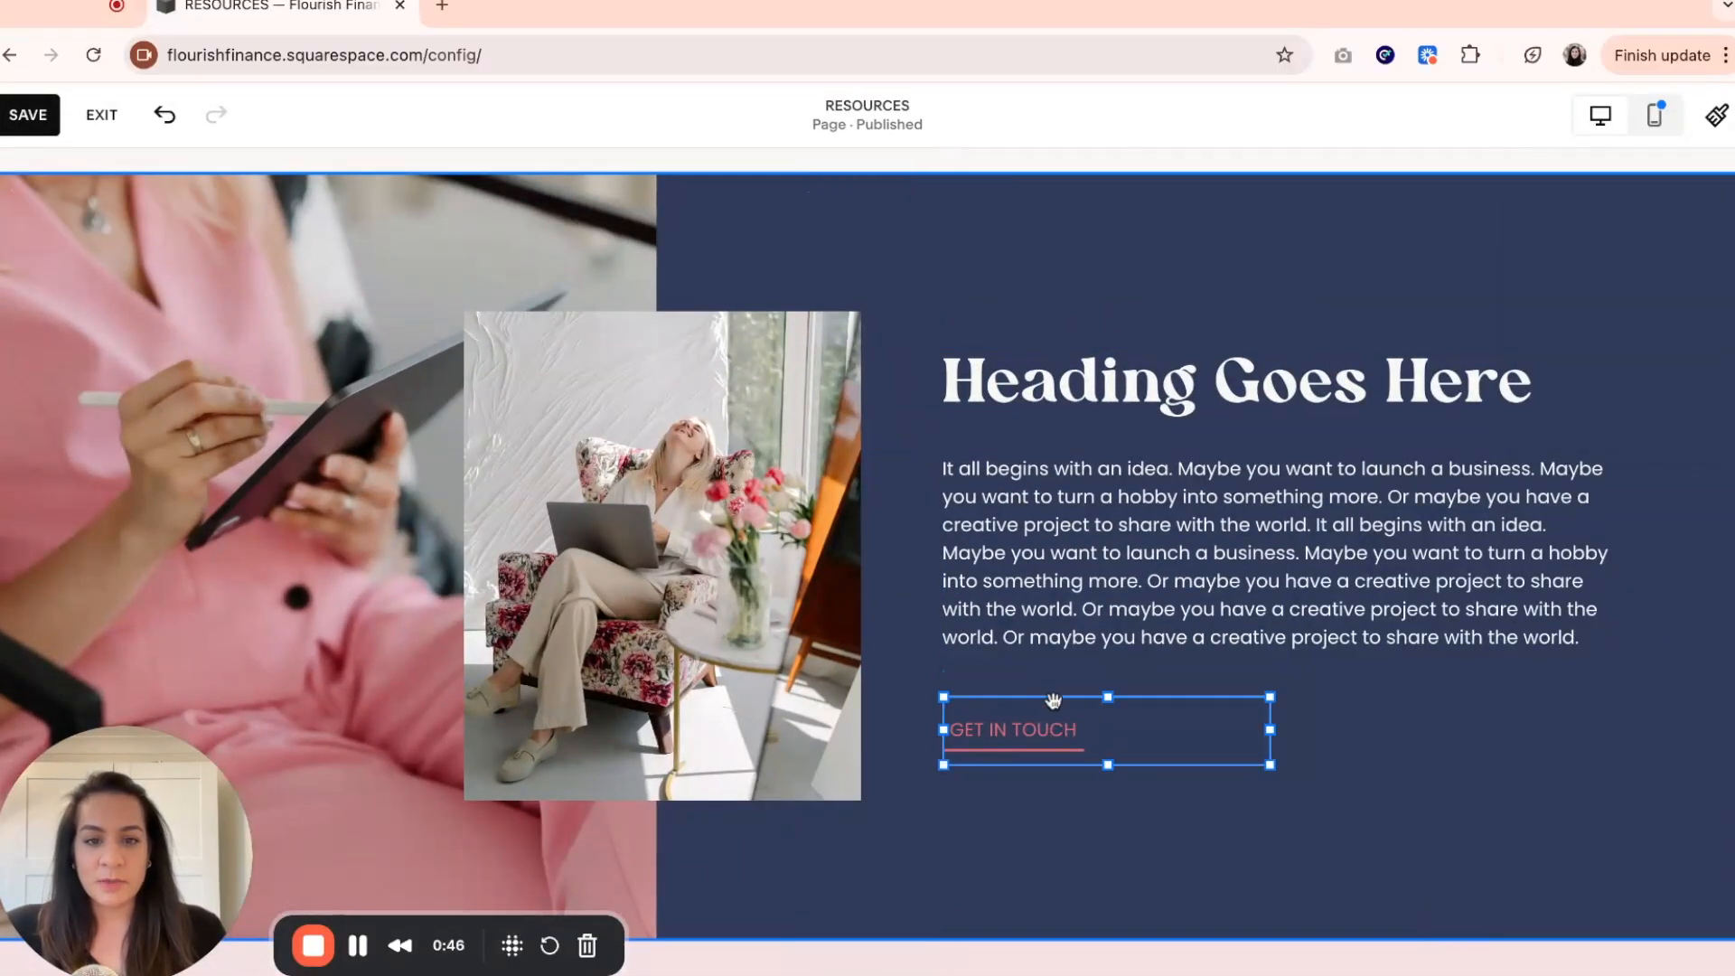
click(1057, 857)
click(997, 740)
click(1039, 651)
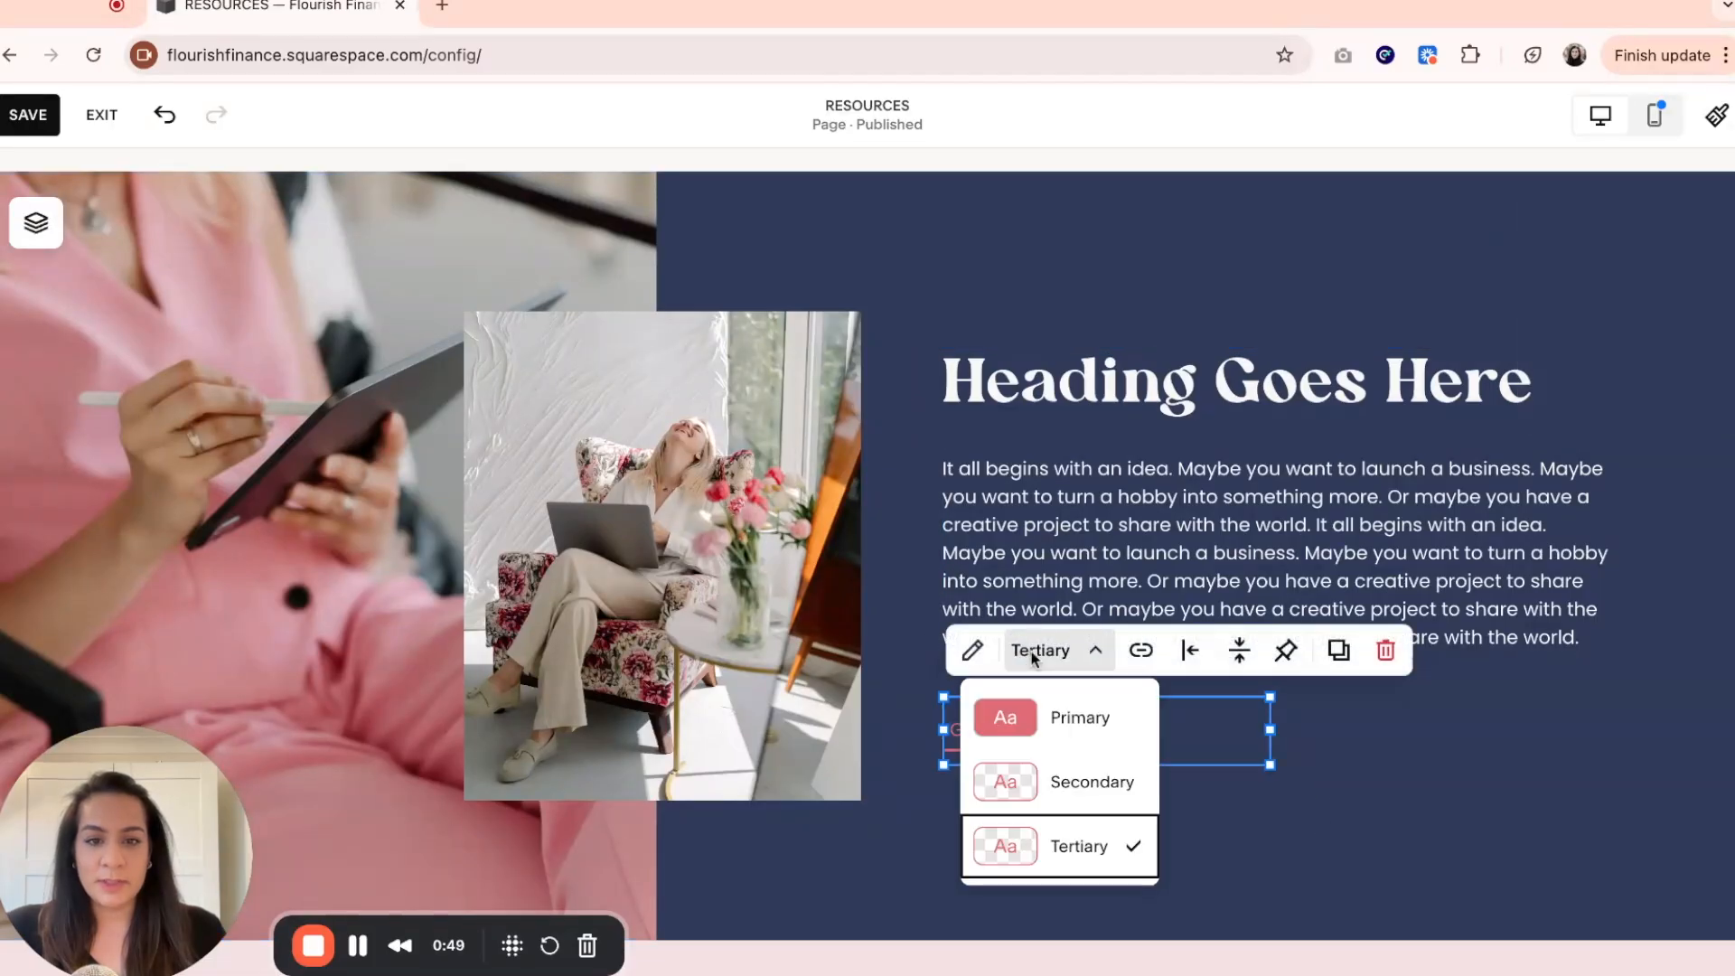
click(1066, 745)
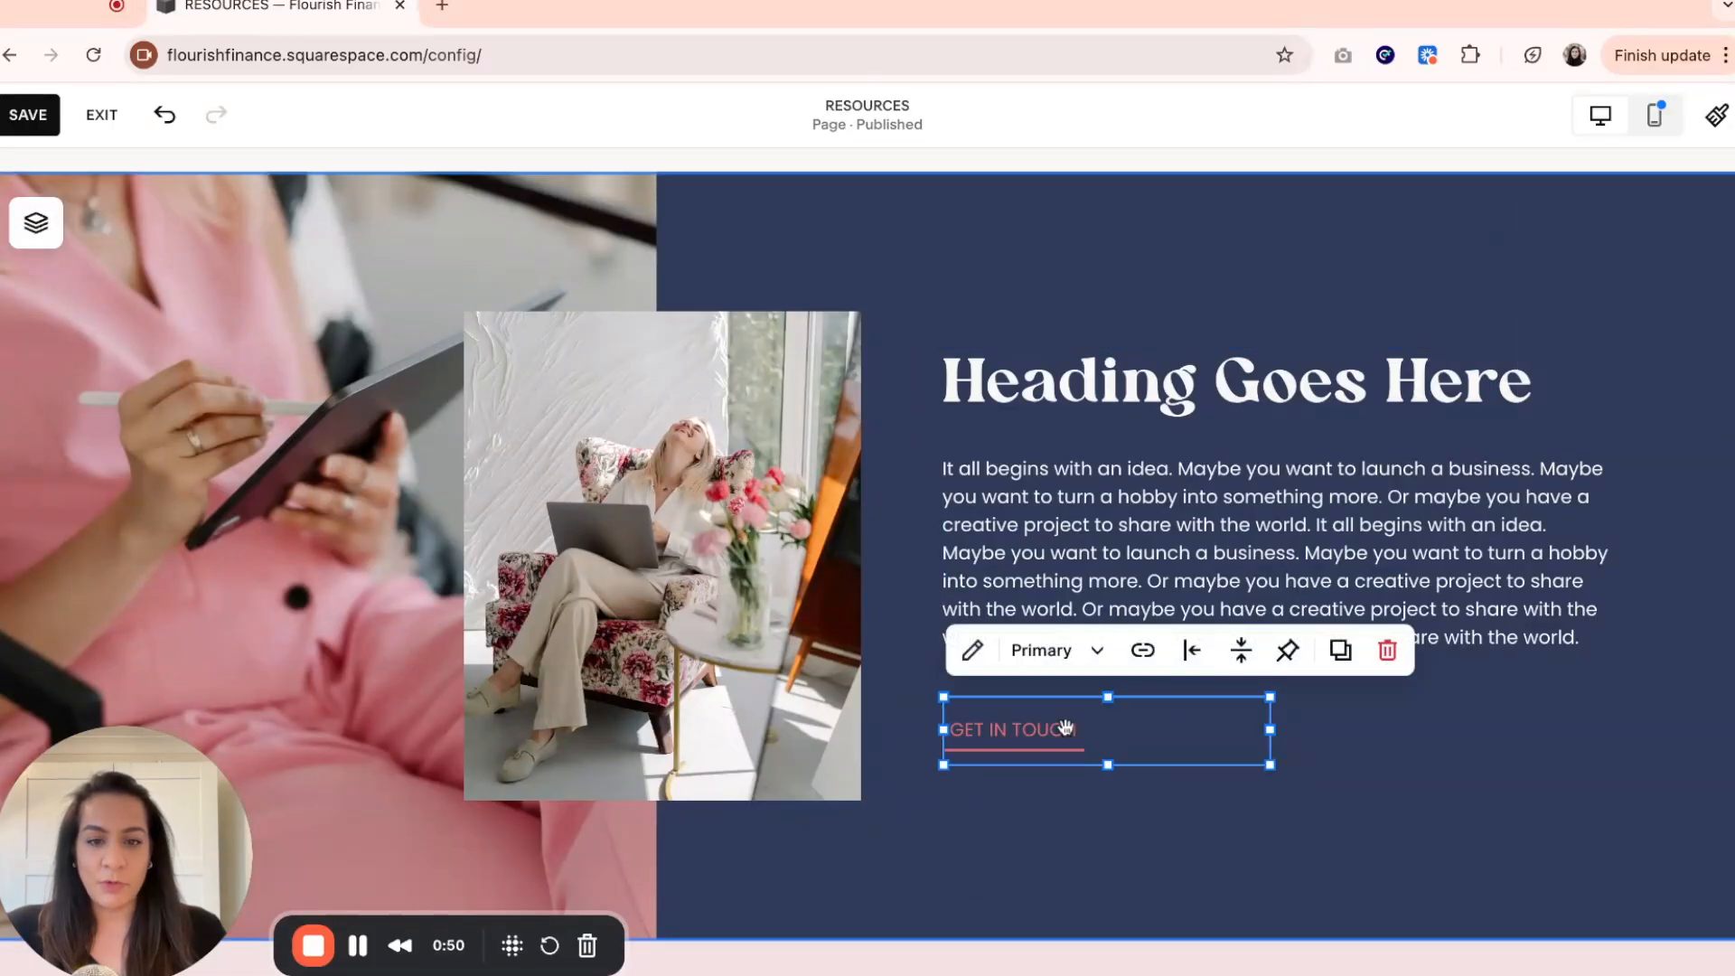
click(1457, 756)
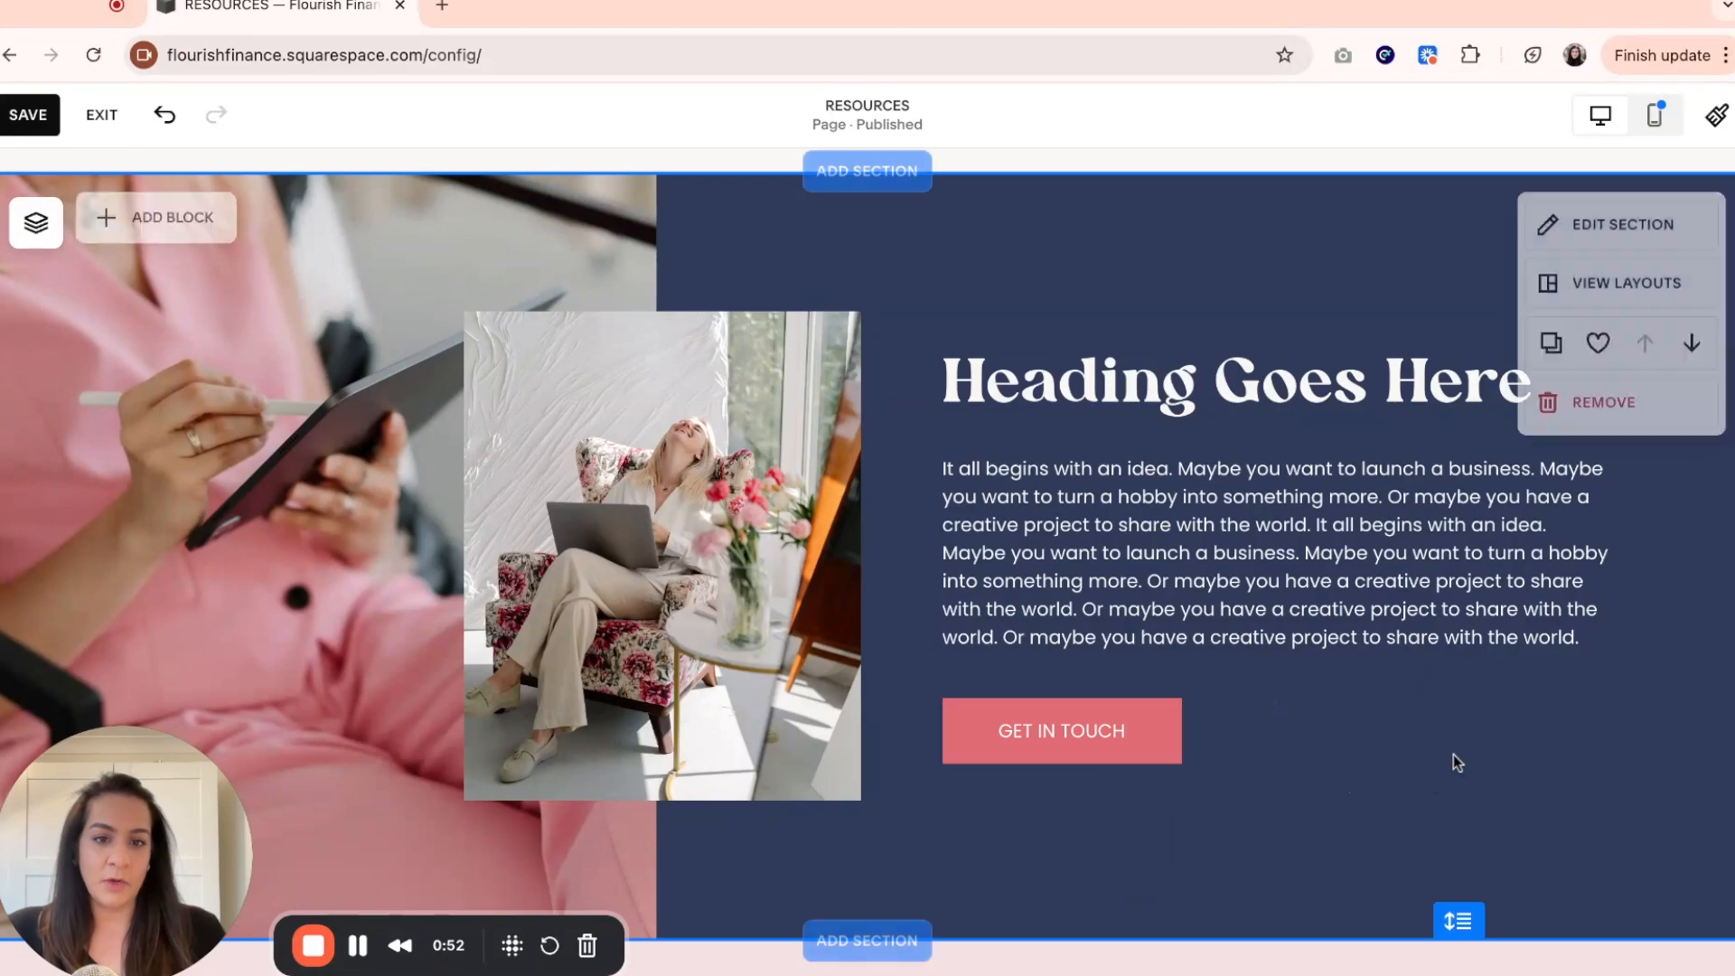
Switch to the mobile view and review the section's layout from the image down to the GET IN TOUCH button.
click(1658, 125)
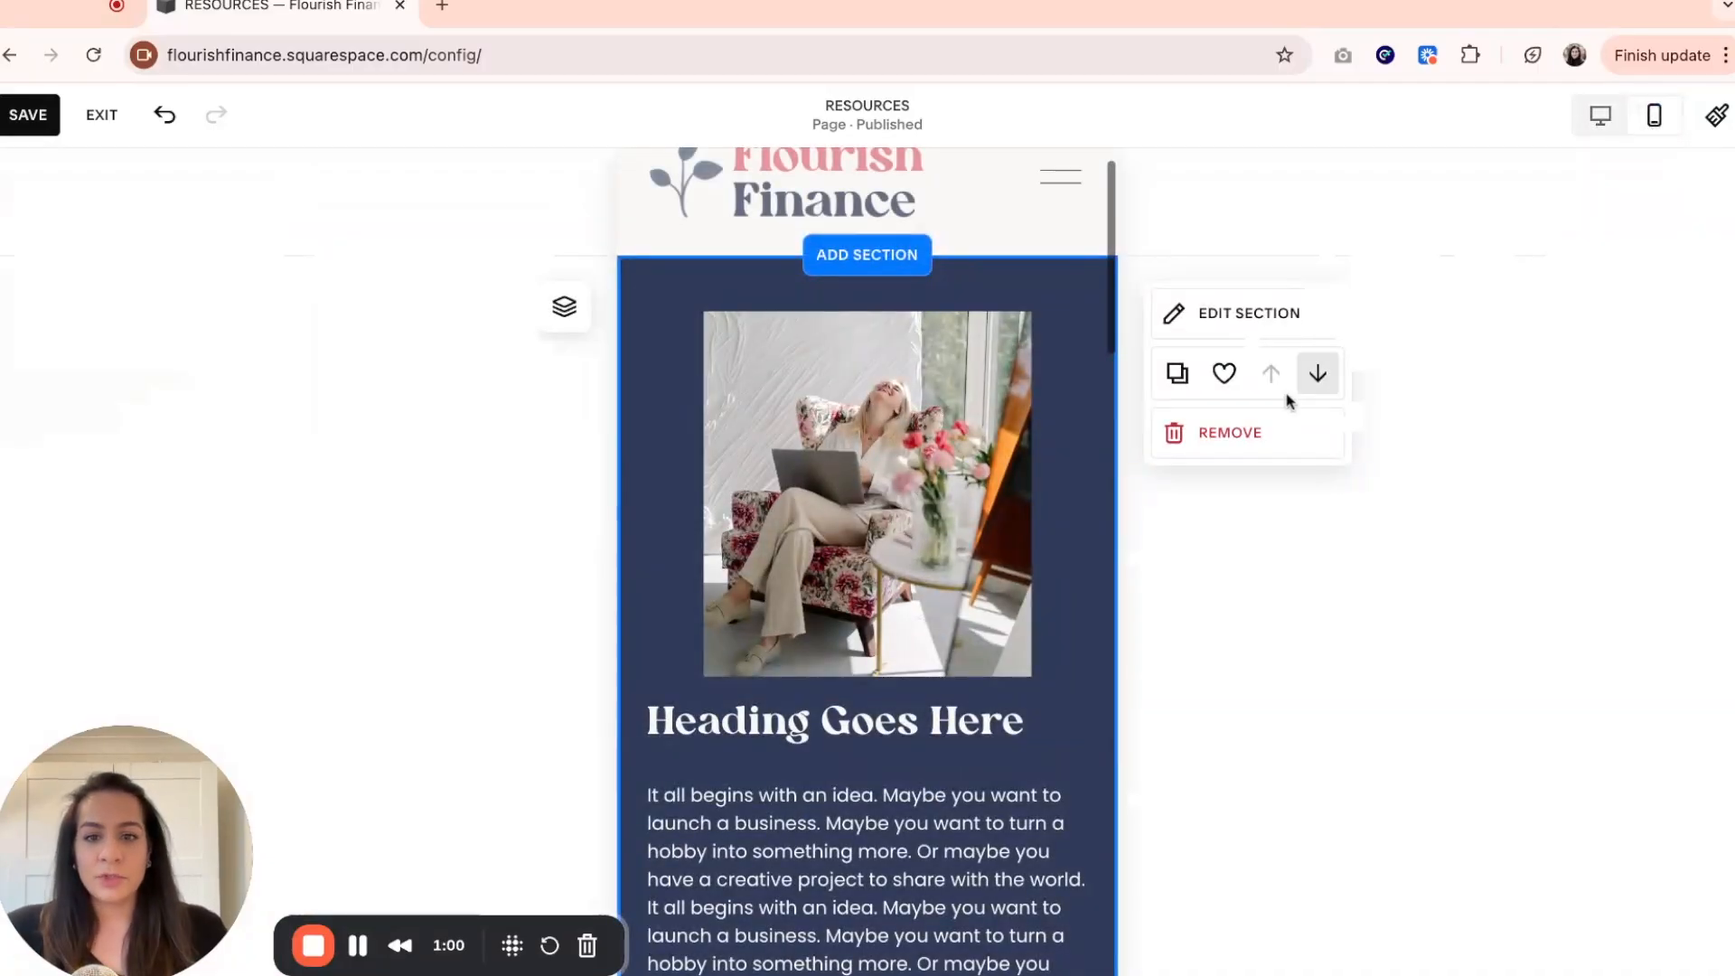
scroll(865, 564, down, 3)
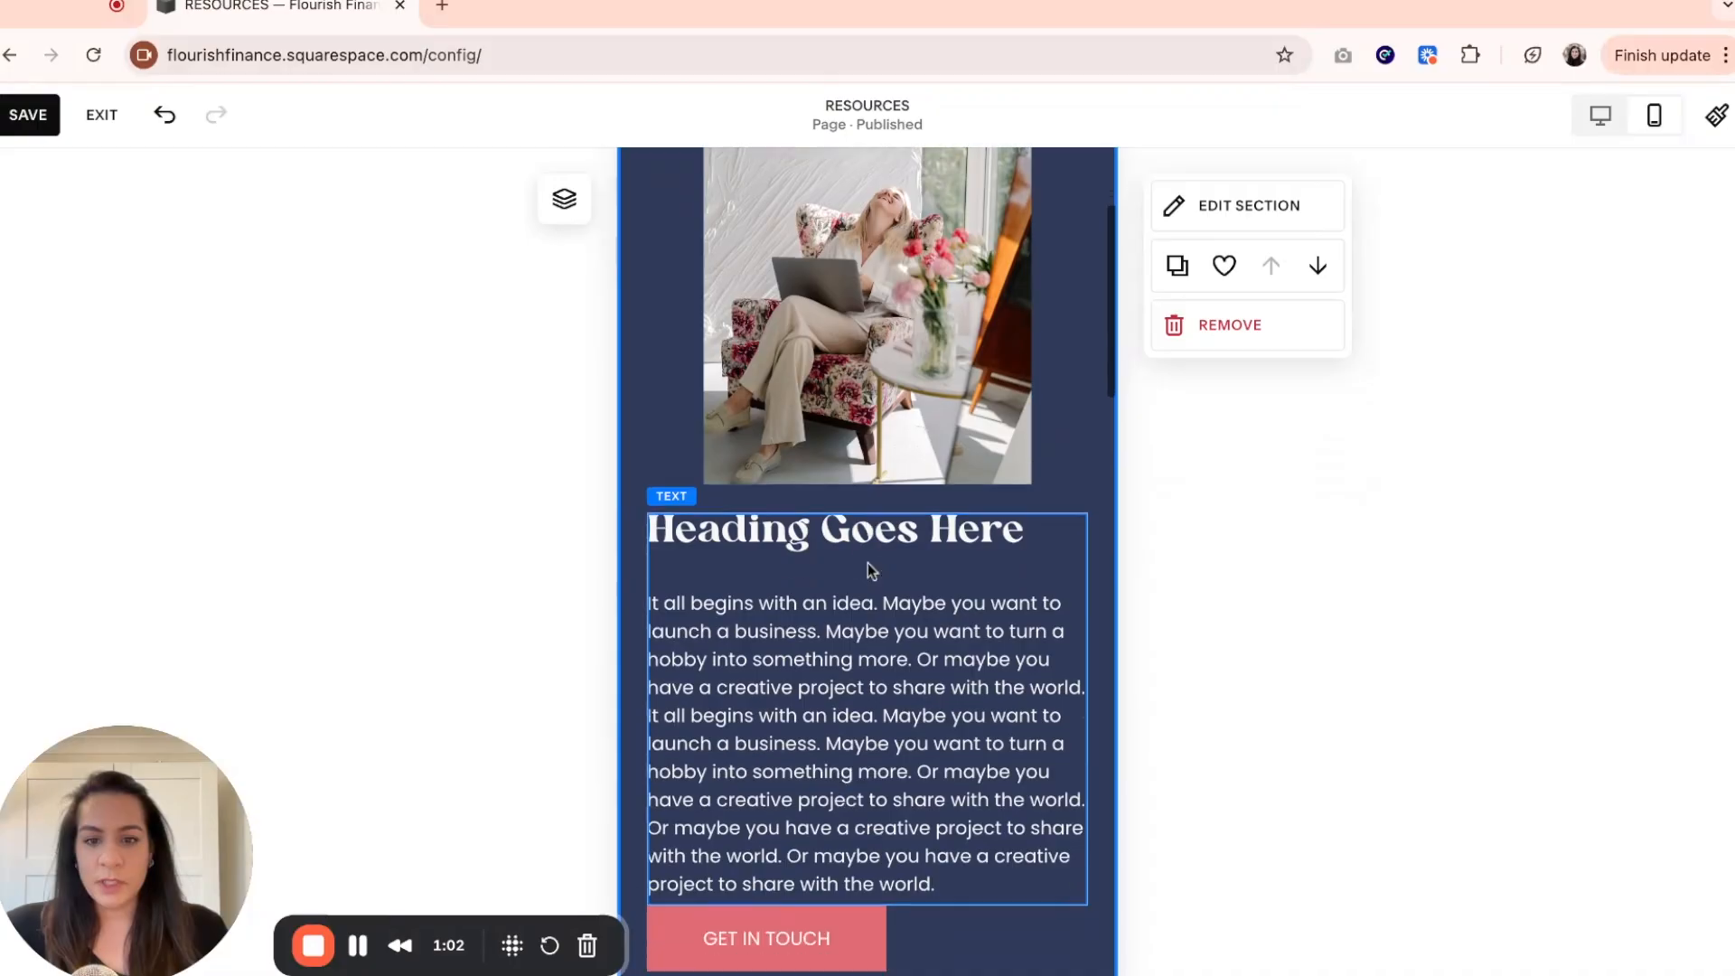
scroll(868, 561, down, 4)
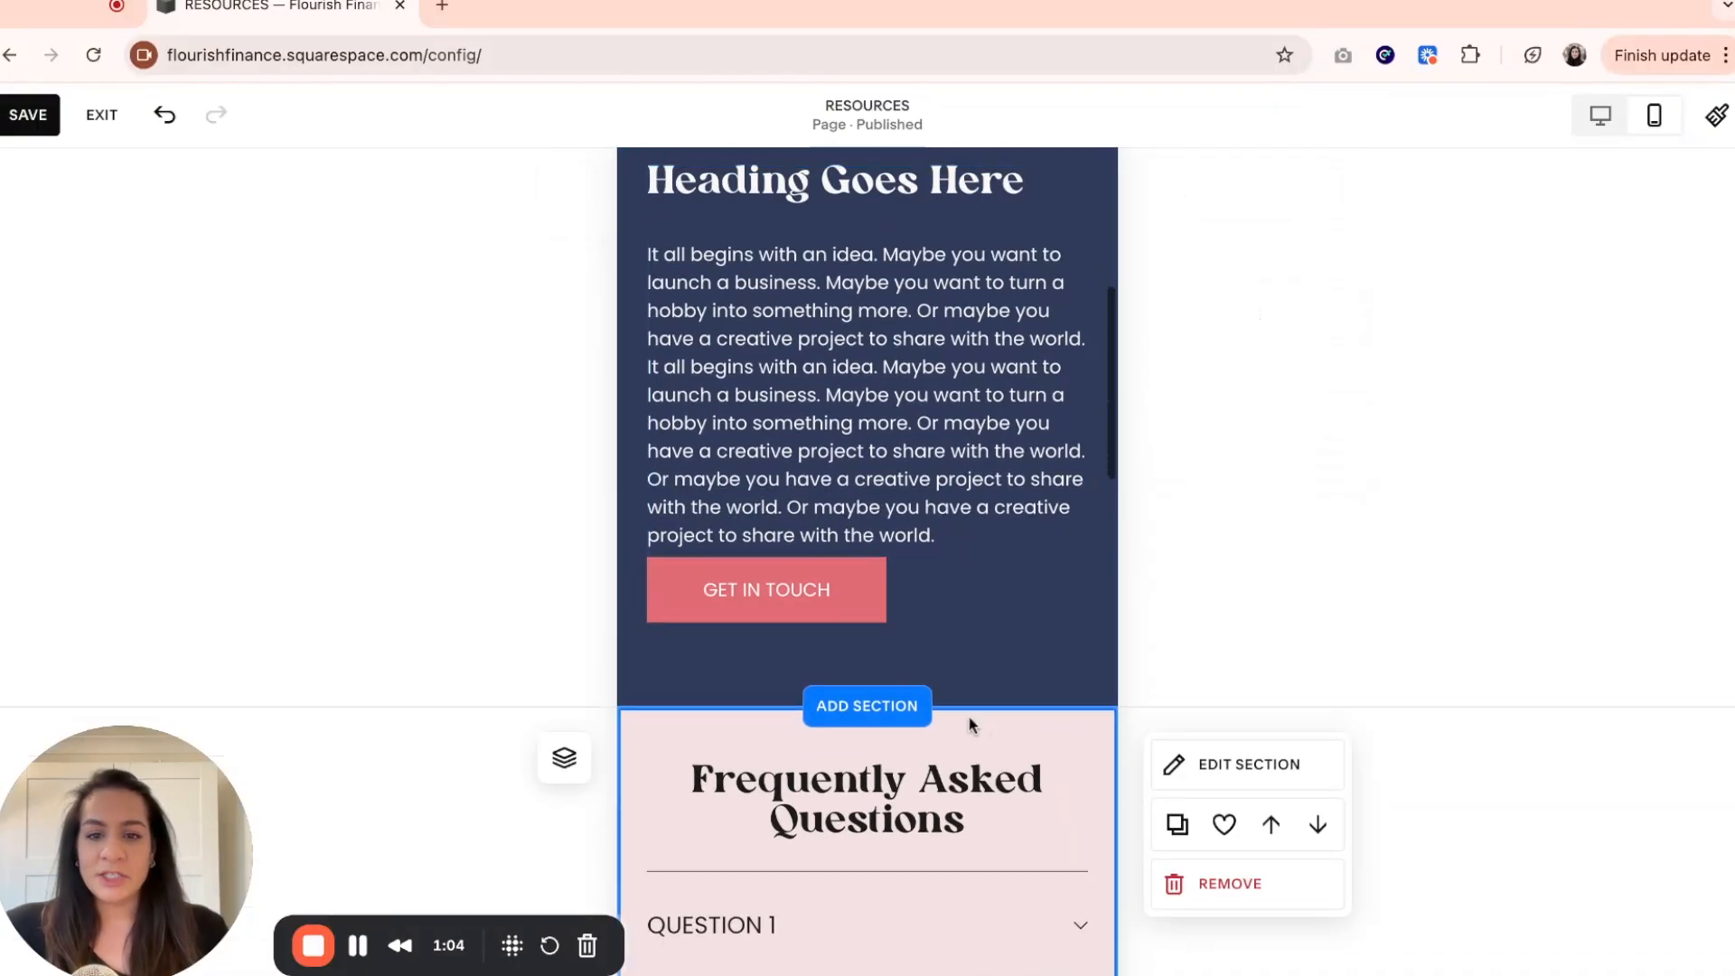
scroll(937, 608, up, 7)
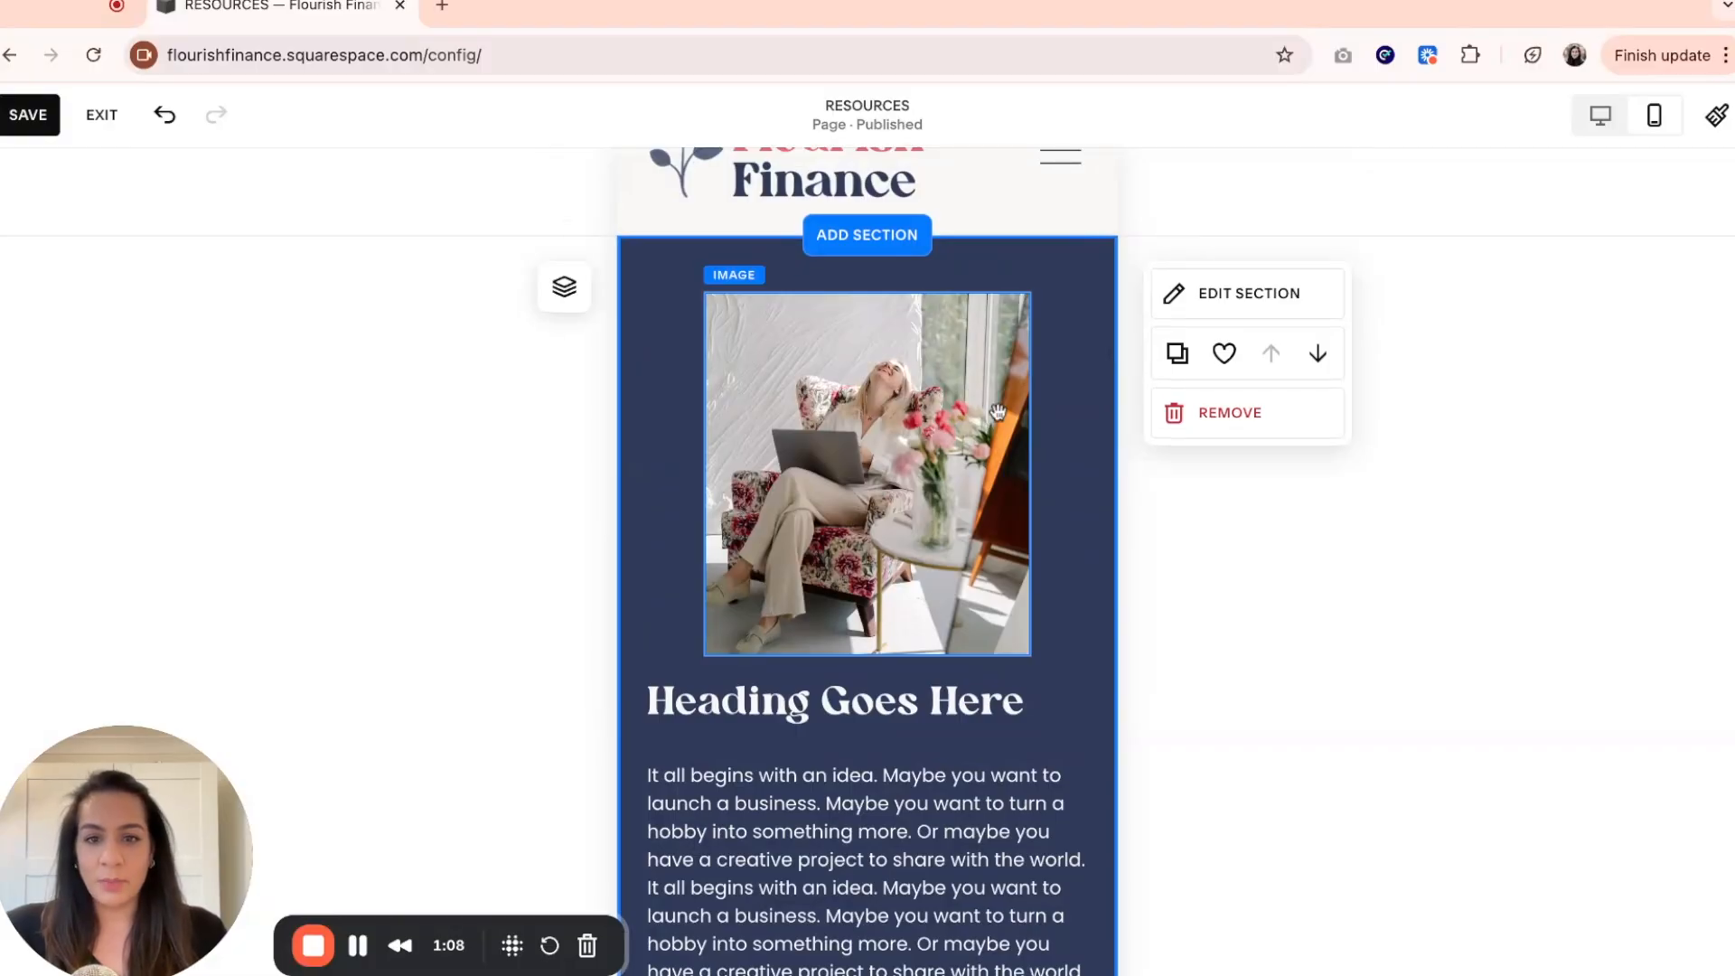
scroll(829, 486, down, 3)
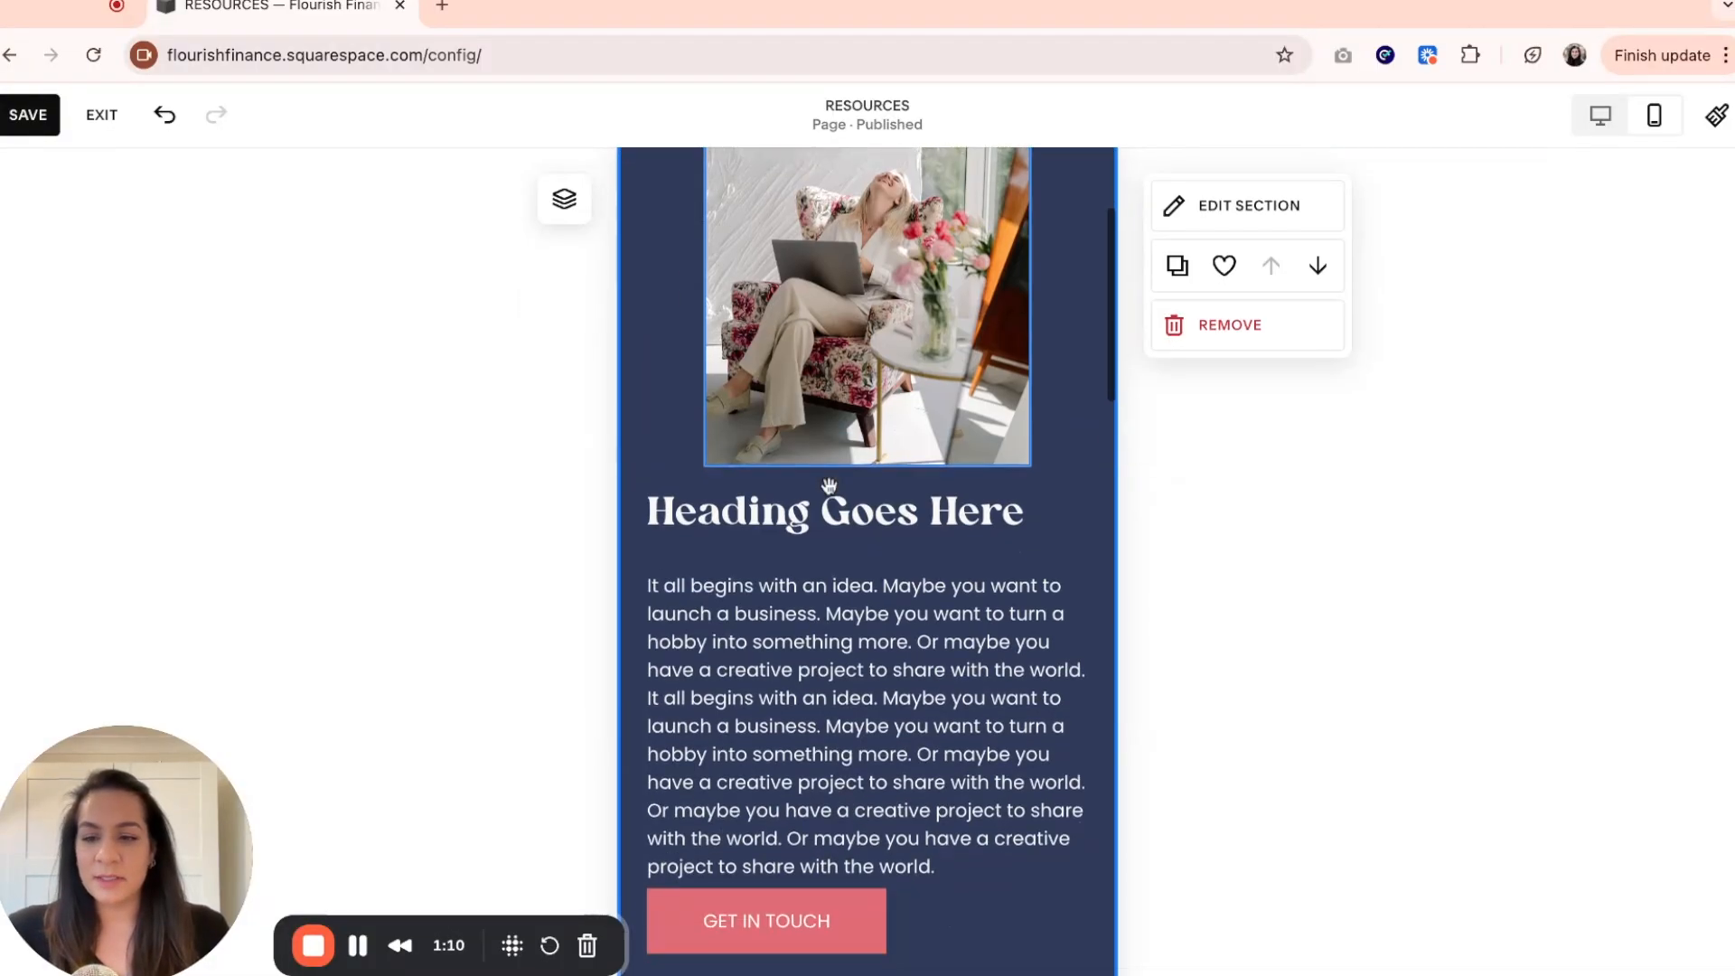
scroll(829, 485, down, 2)
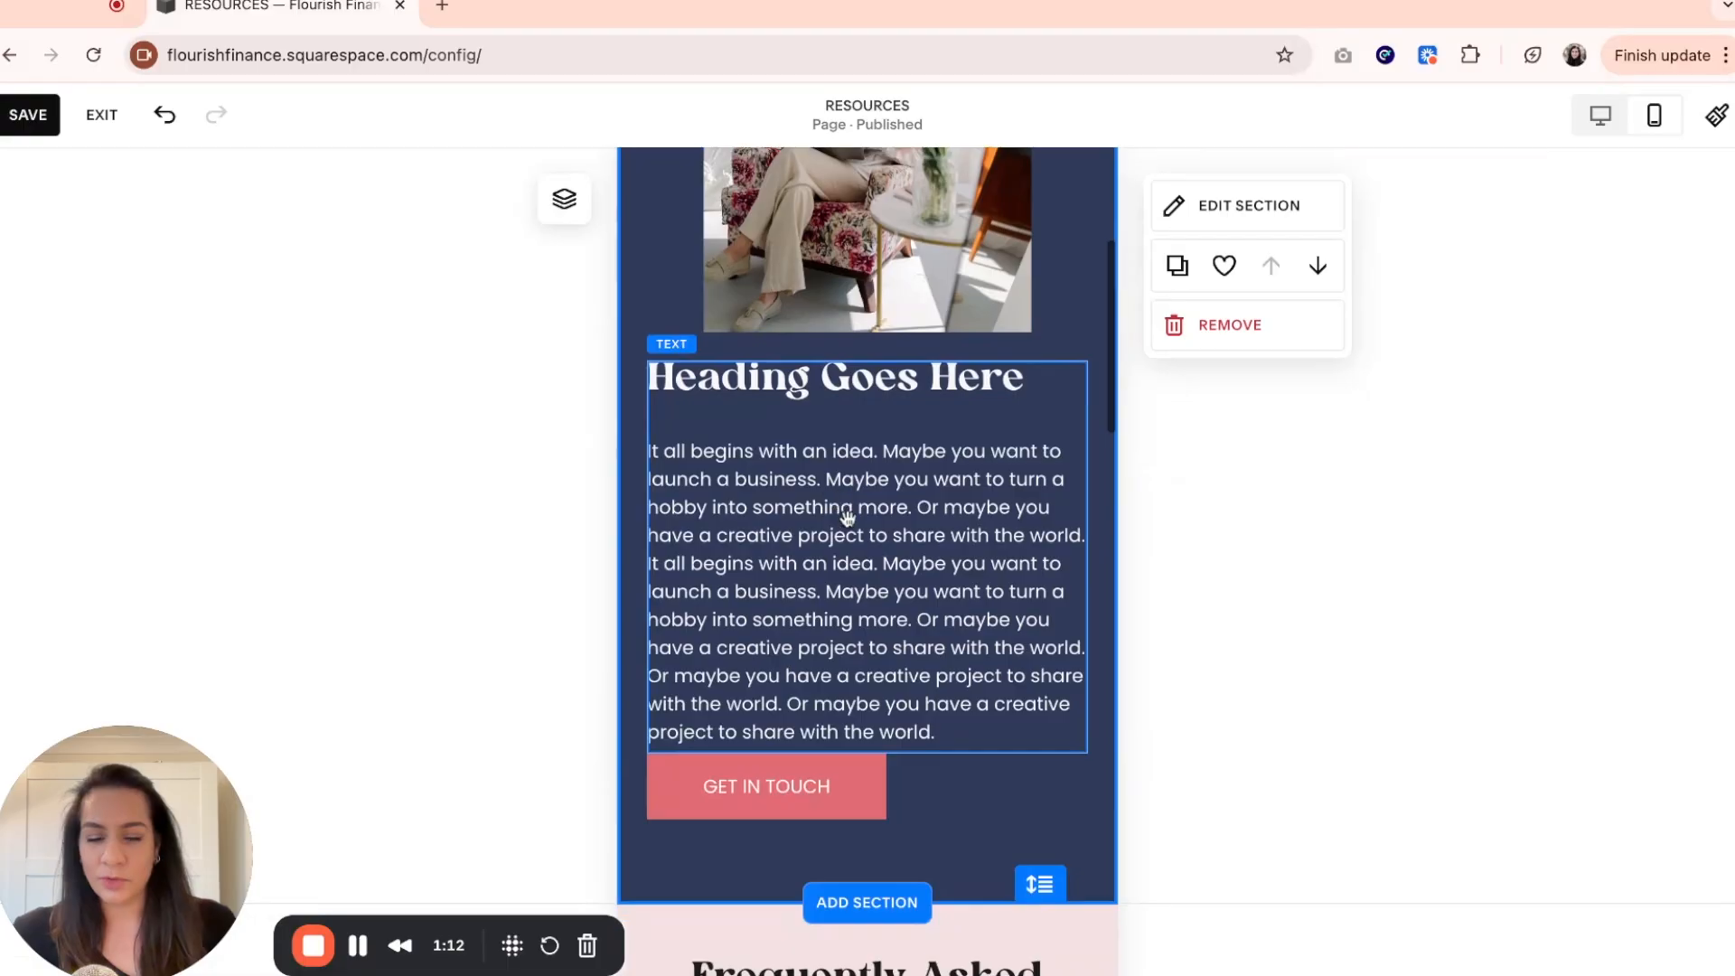
scroll(846, 517, down, 2)
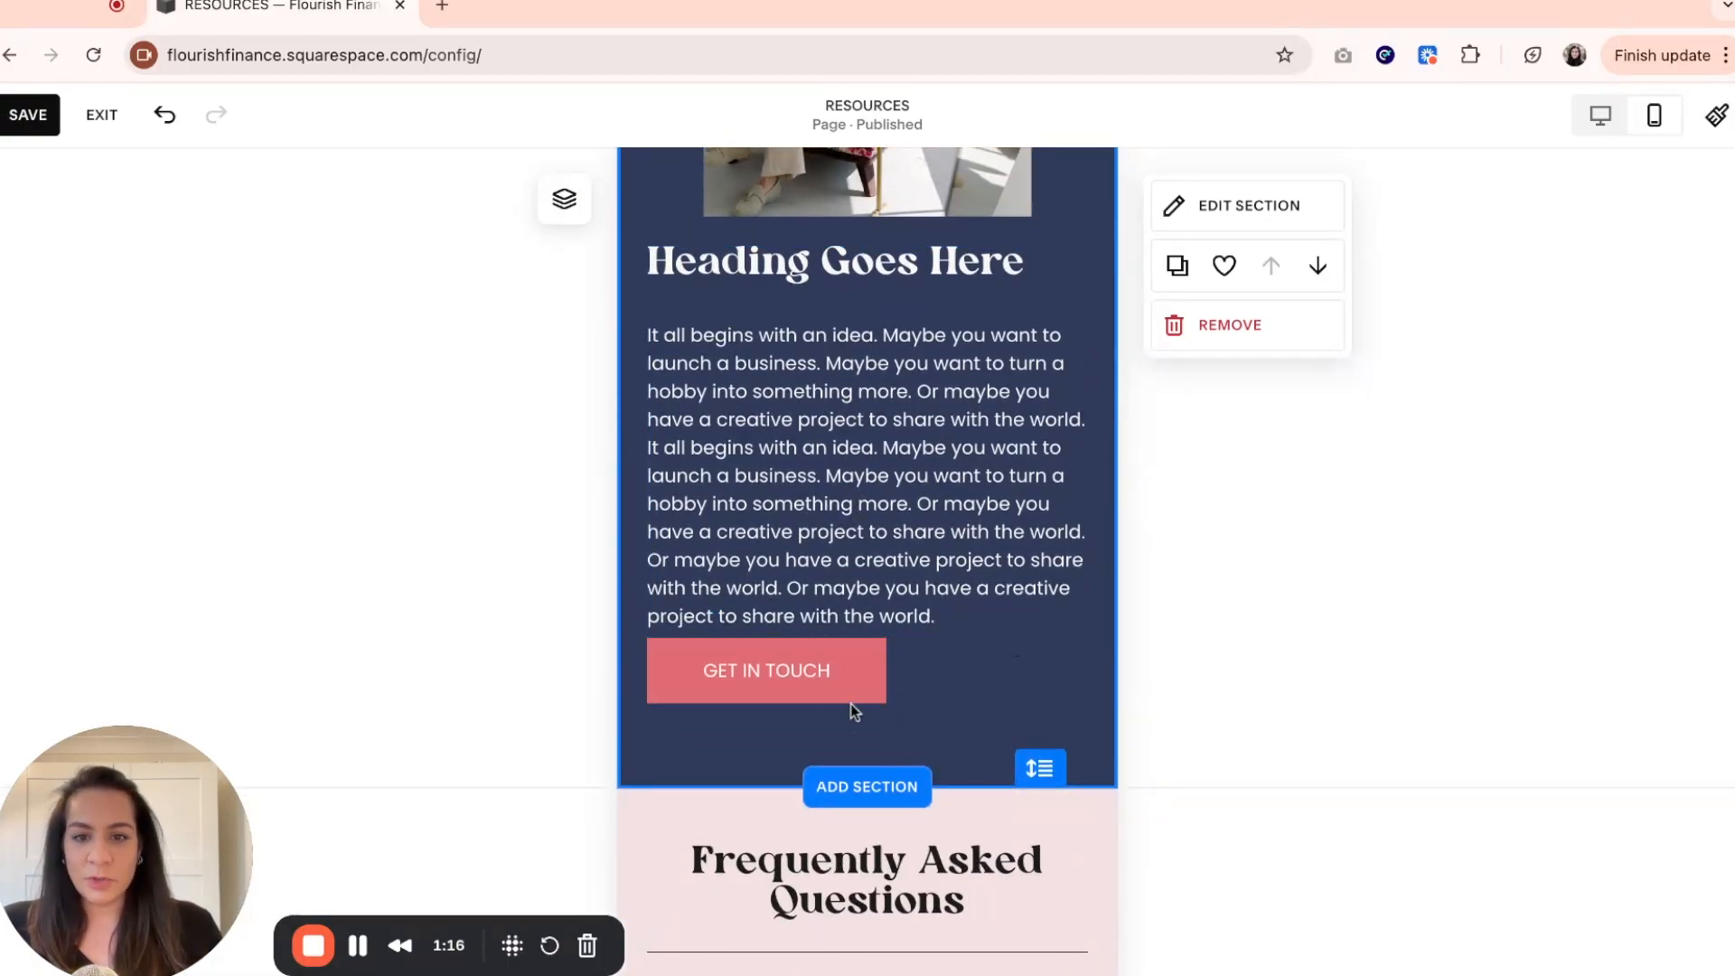
Move the GET IN TOUCH button about one grid row down from the paragraph in the mobile layout and save the page.
click(851, 674)
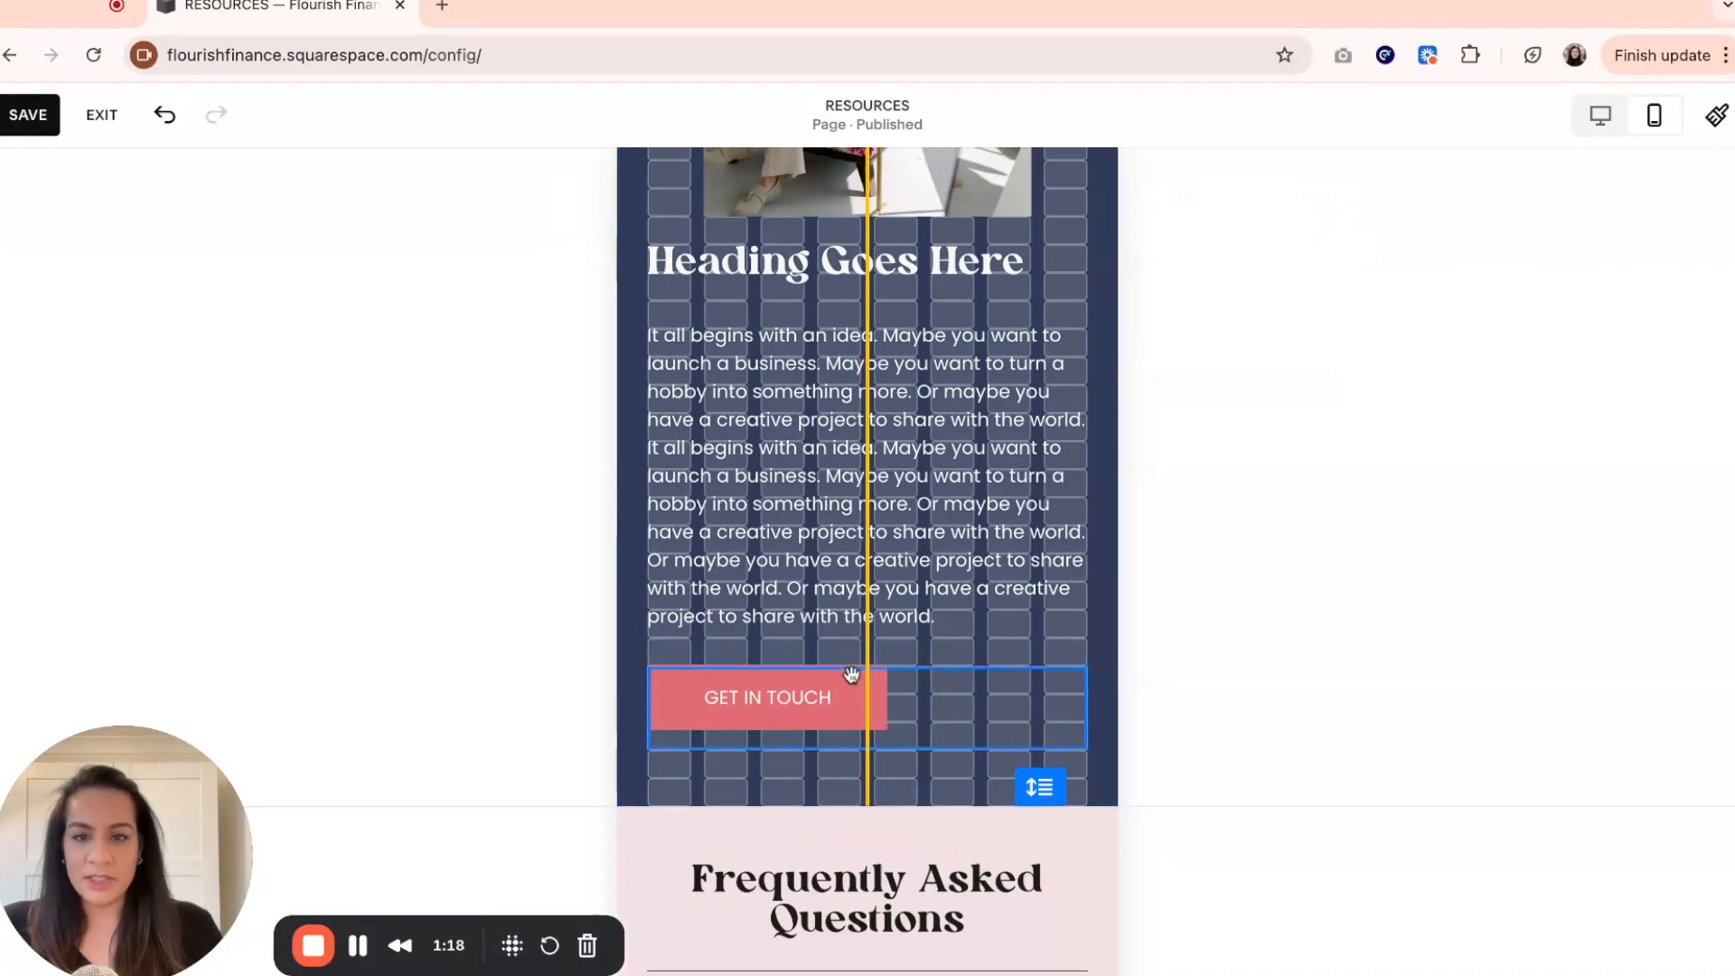
drag(850, 673, 851, 701)
click(1021, 624)
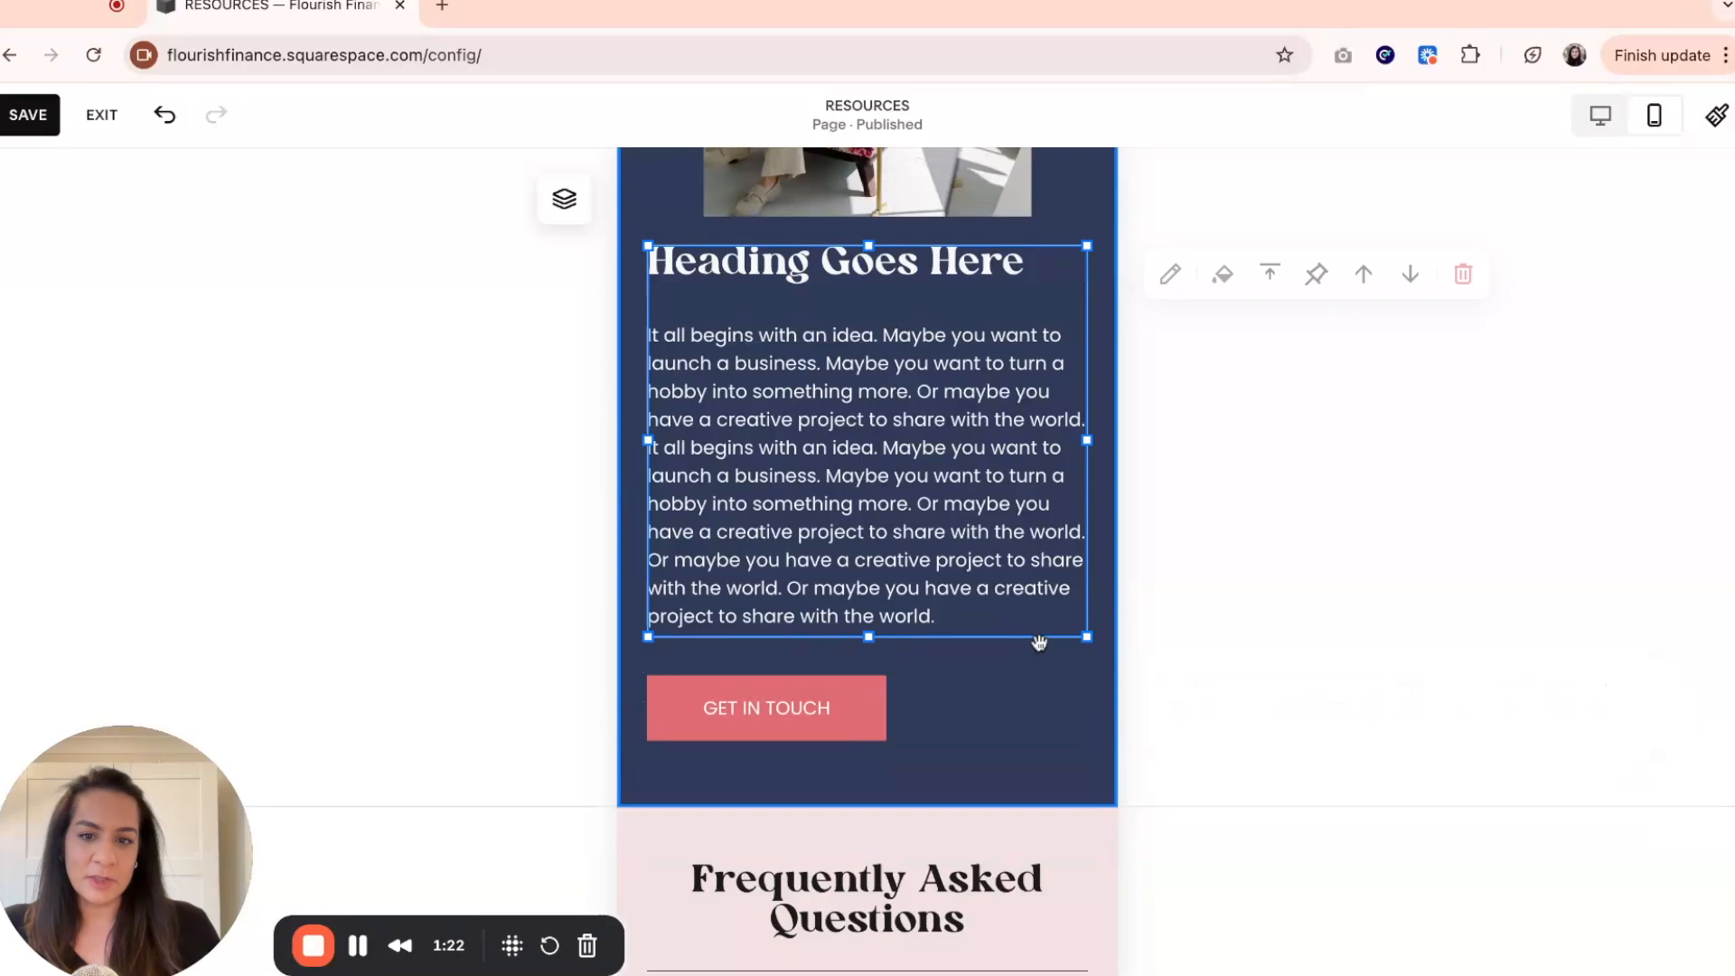
scroll(1058, 767, up, 3)
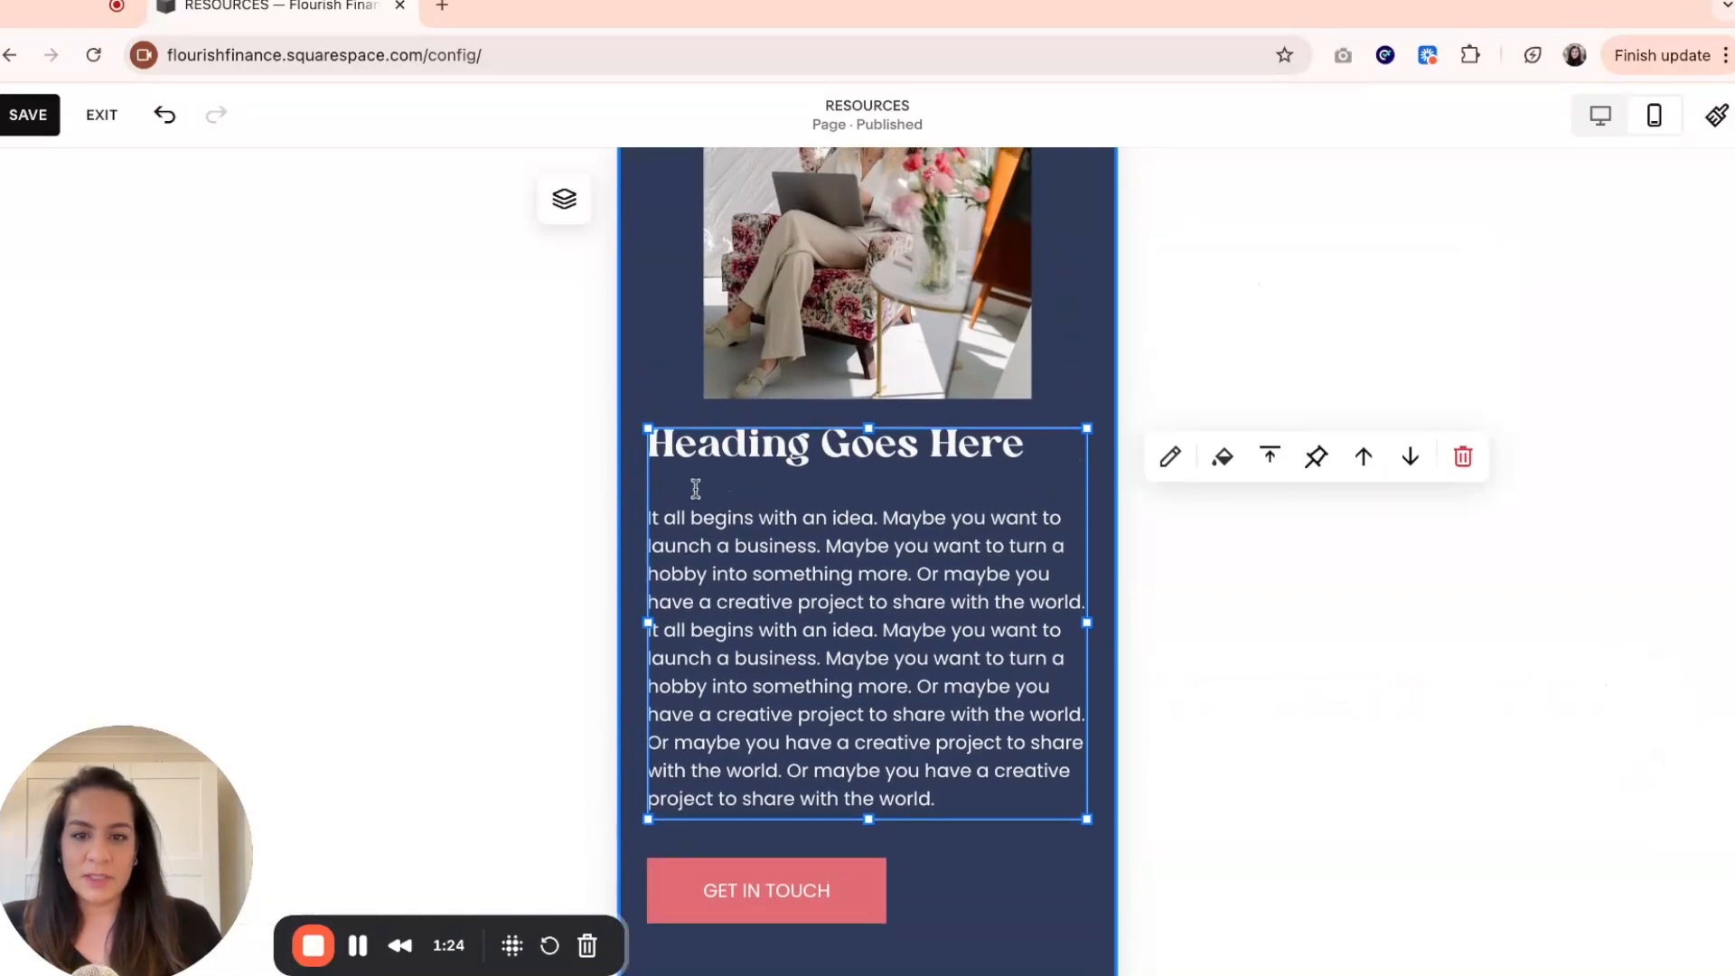
scroll(659, 488, down, 1)
click(25, 116)
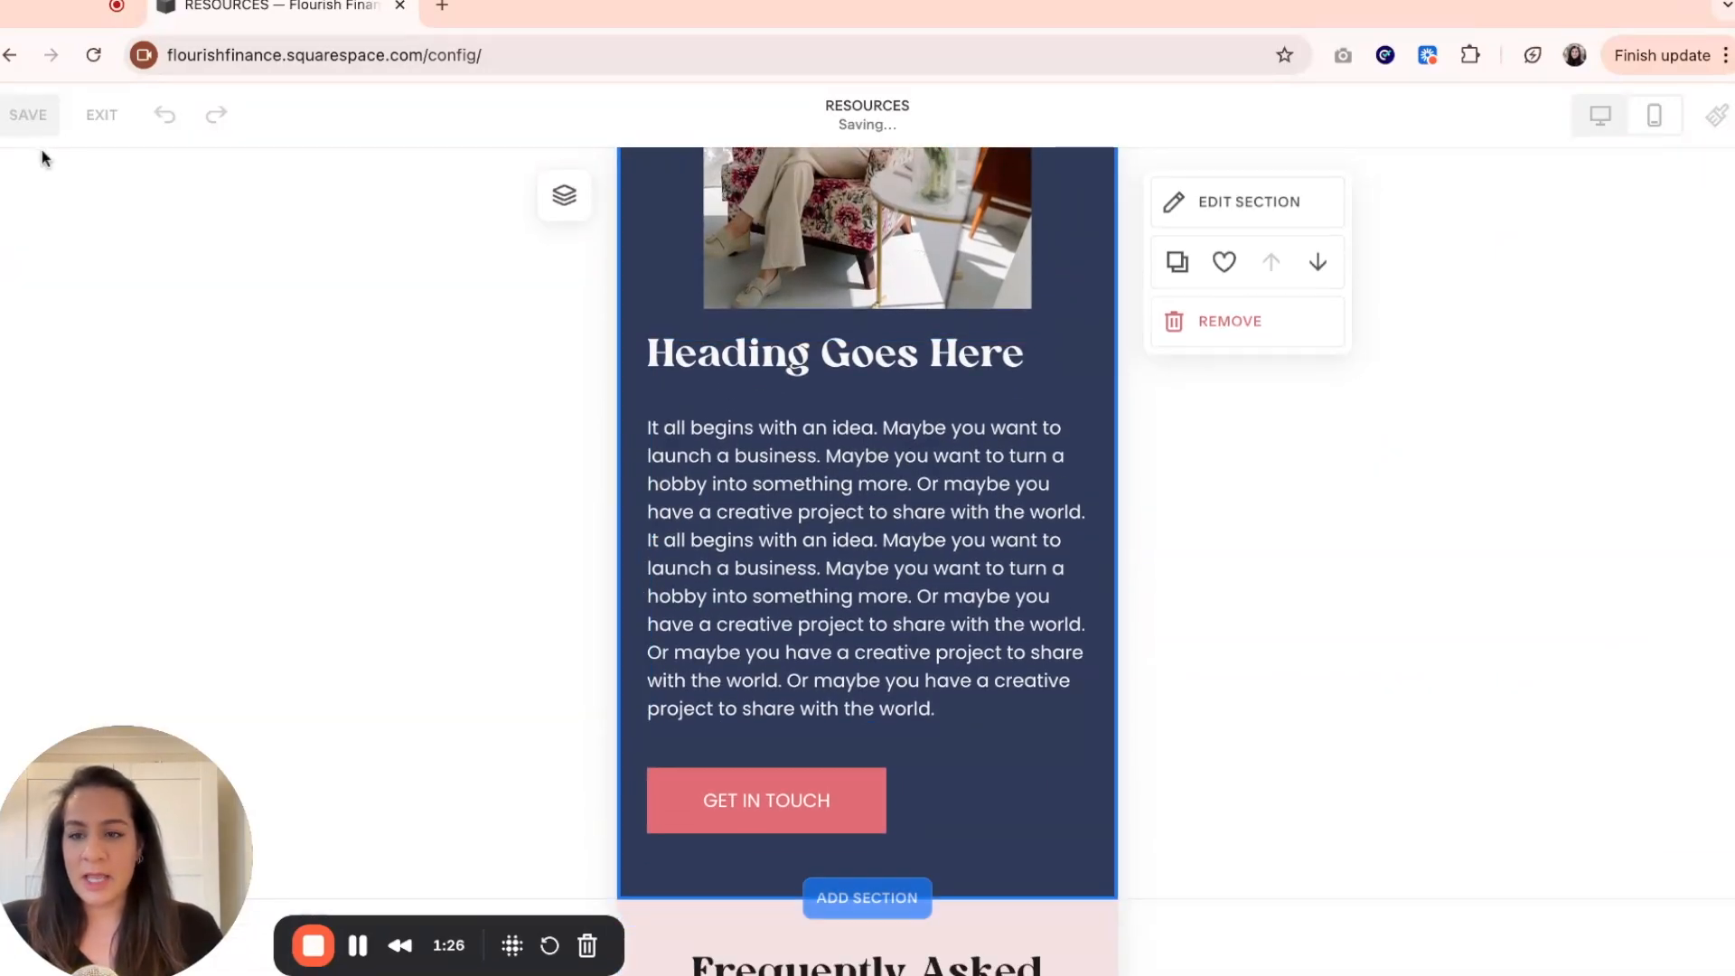